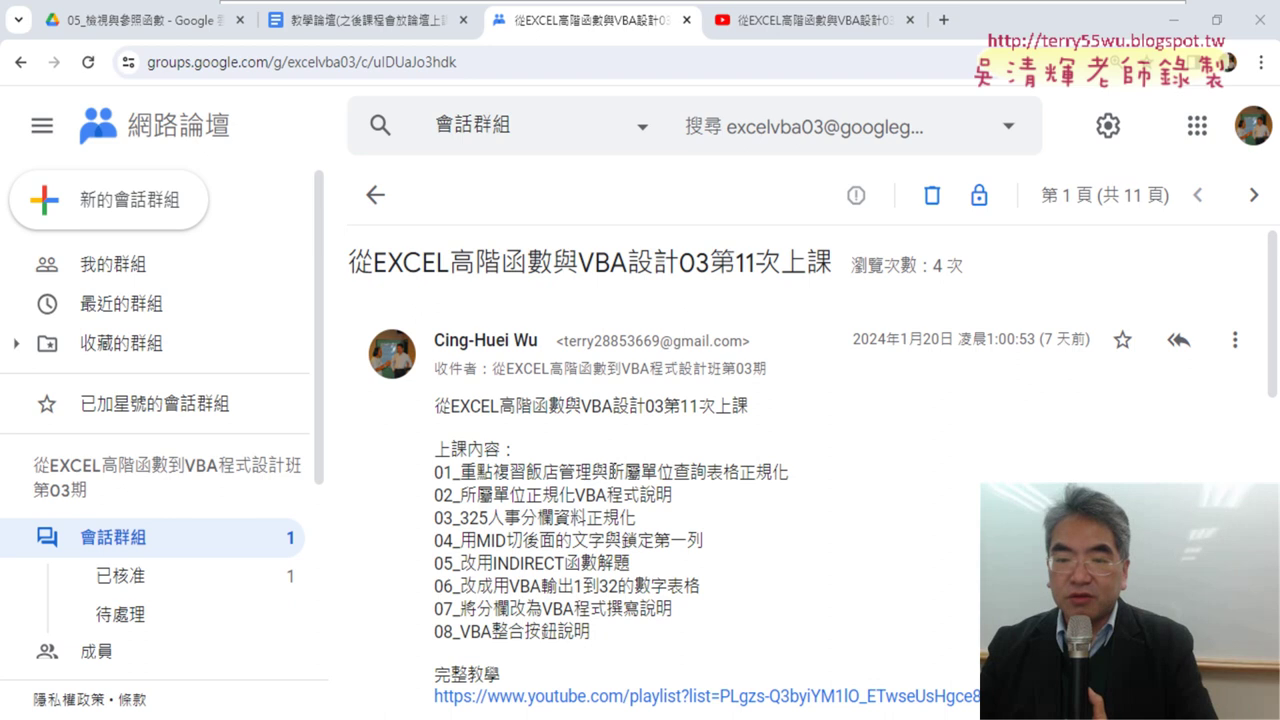
- Highlight the line 01 topic 所屬單位查詢表格正規化 in the Google Groups class post
{"action": "left_click_drag", "start_coordinate": [607, 471], "coordinate": [788, 471]}
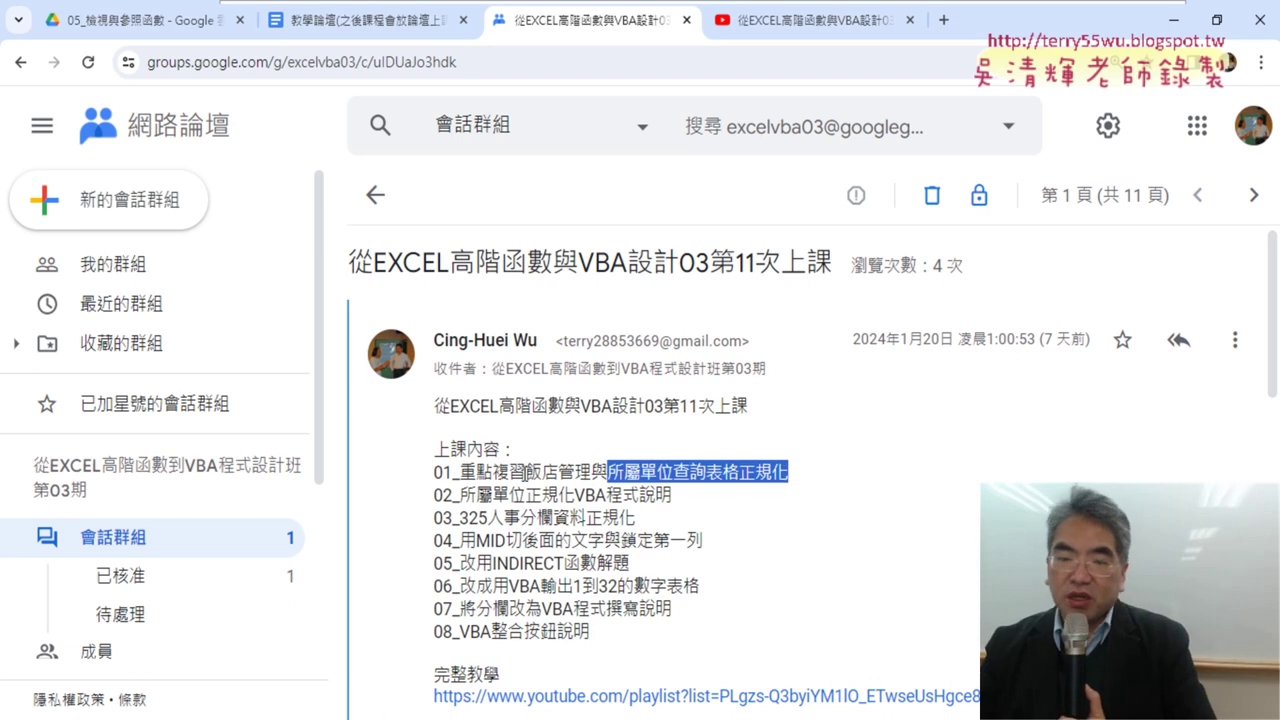
{"action": "mouse_move", "coordinate": [526, 471]}
{"action": "left_mouse_down"}
{"action": "mouse_move", "coordinate": [730, 474]}
{"action": "mouse_move", "coordinate": [608, 471]}
{"action": "left_mouse_up"}
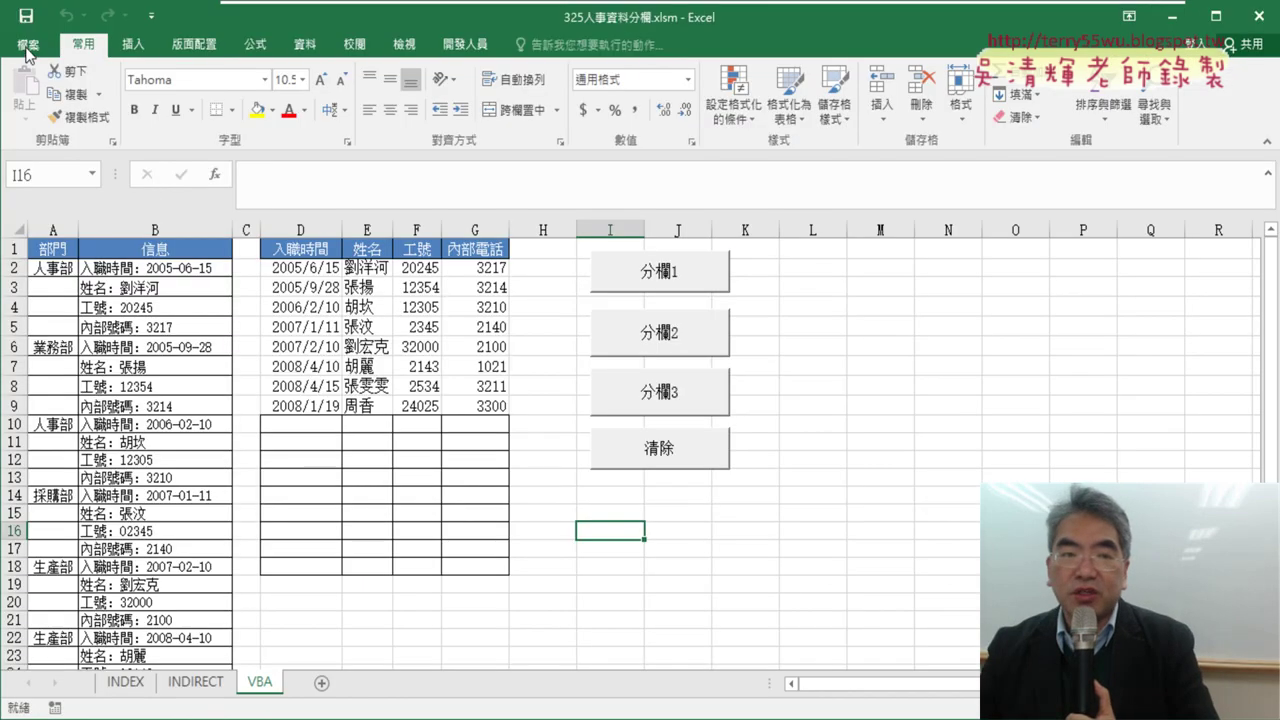
- Open the recent workbook 範例_所屬單位查詢.xlsm and enable its macros
{"action": "left_click", "coordinate": [30, 45]}
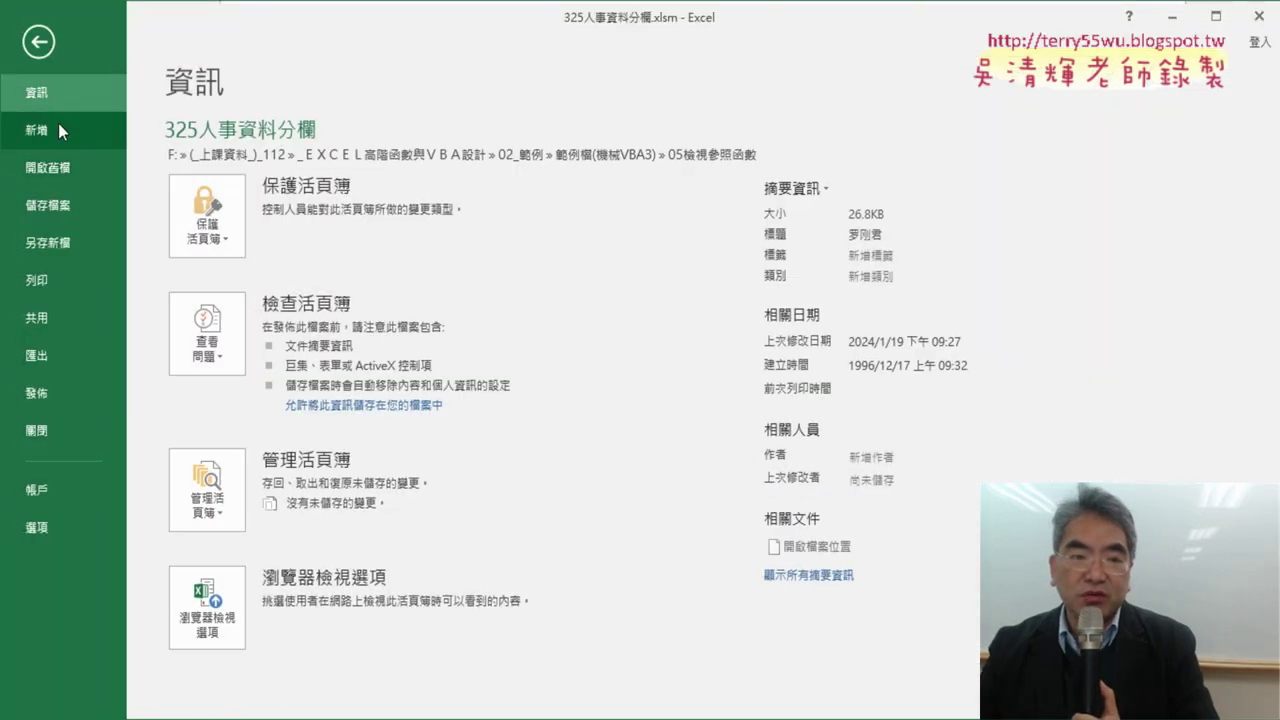
{"action": "left_click", "coordinate": [72, 168]}
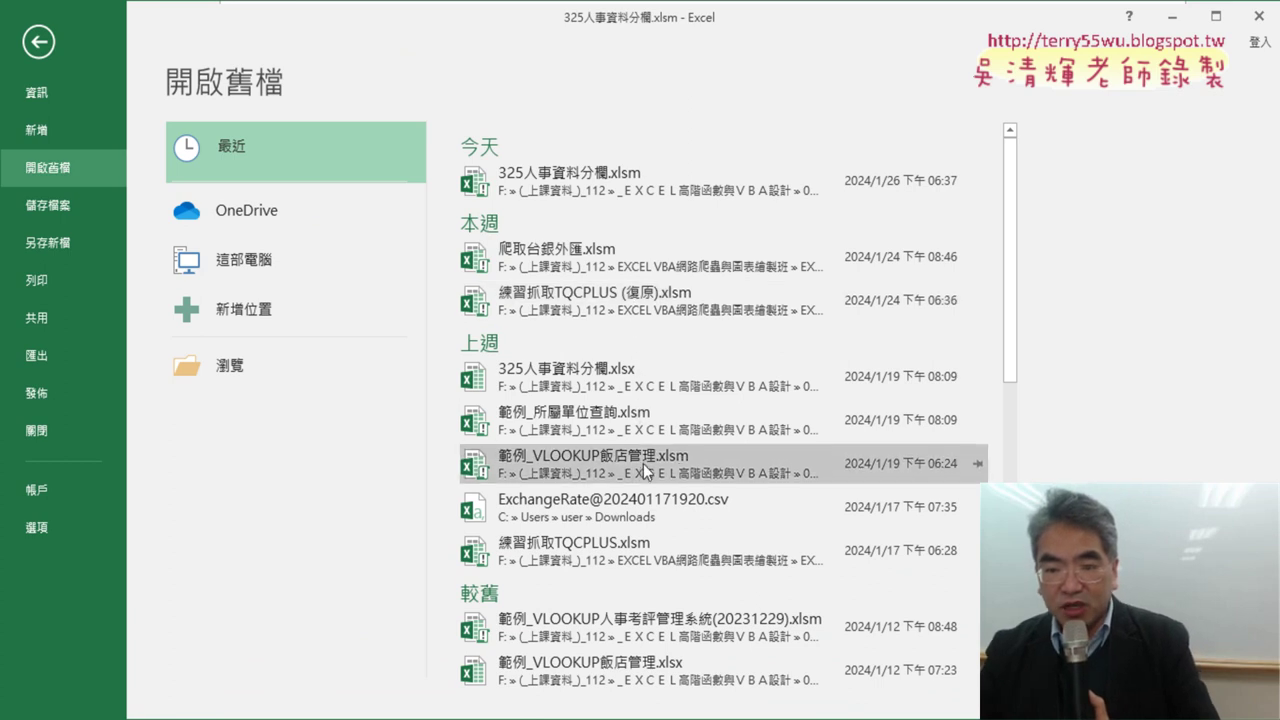
{"action": "left_click", "coordinate": [645, 431]}
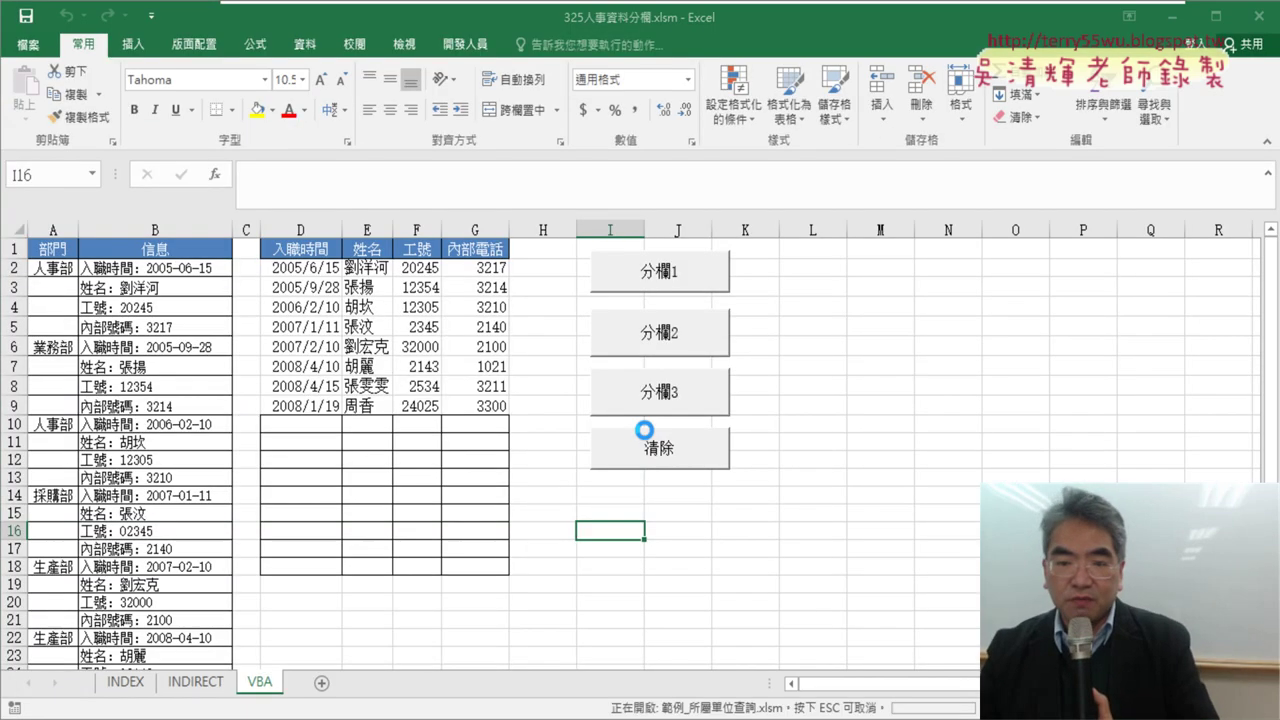
{"action": "left_click", "coordinate": [245, 196]}
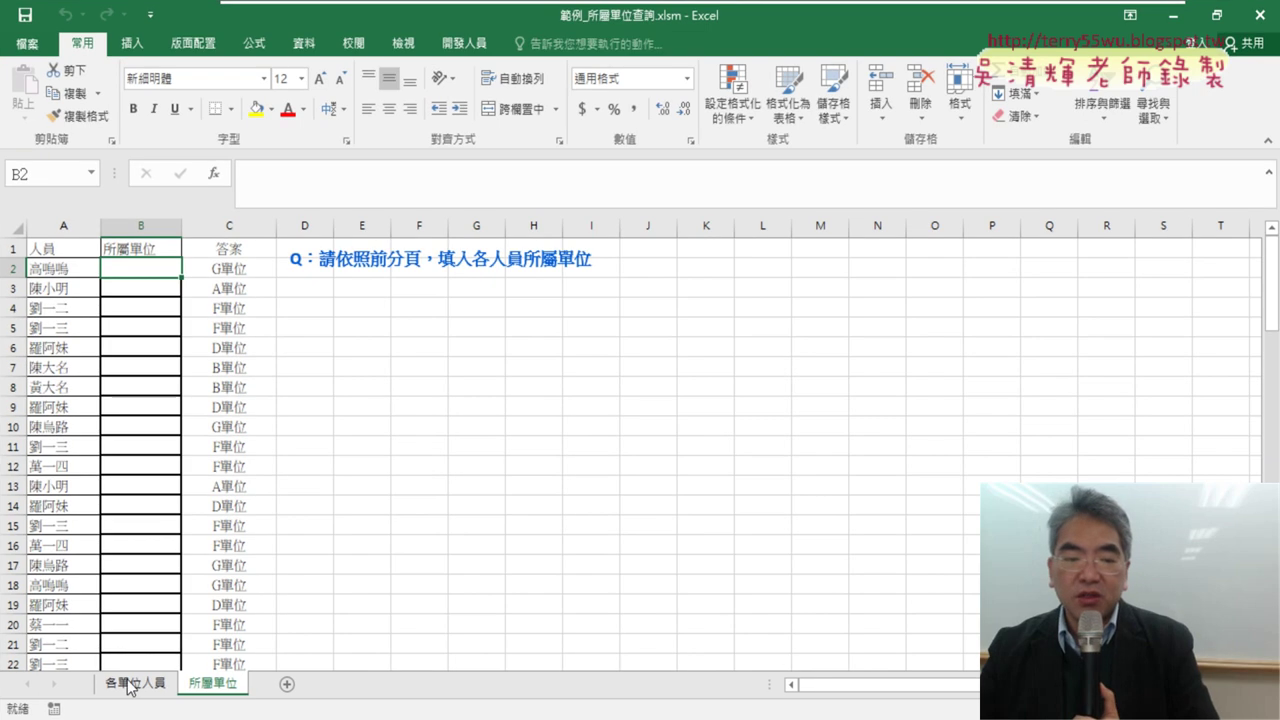
{"action": "left_click", "coordinate": [132, 684]}
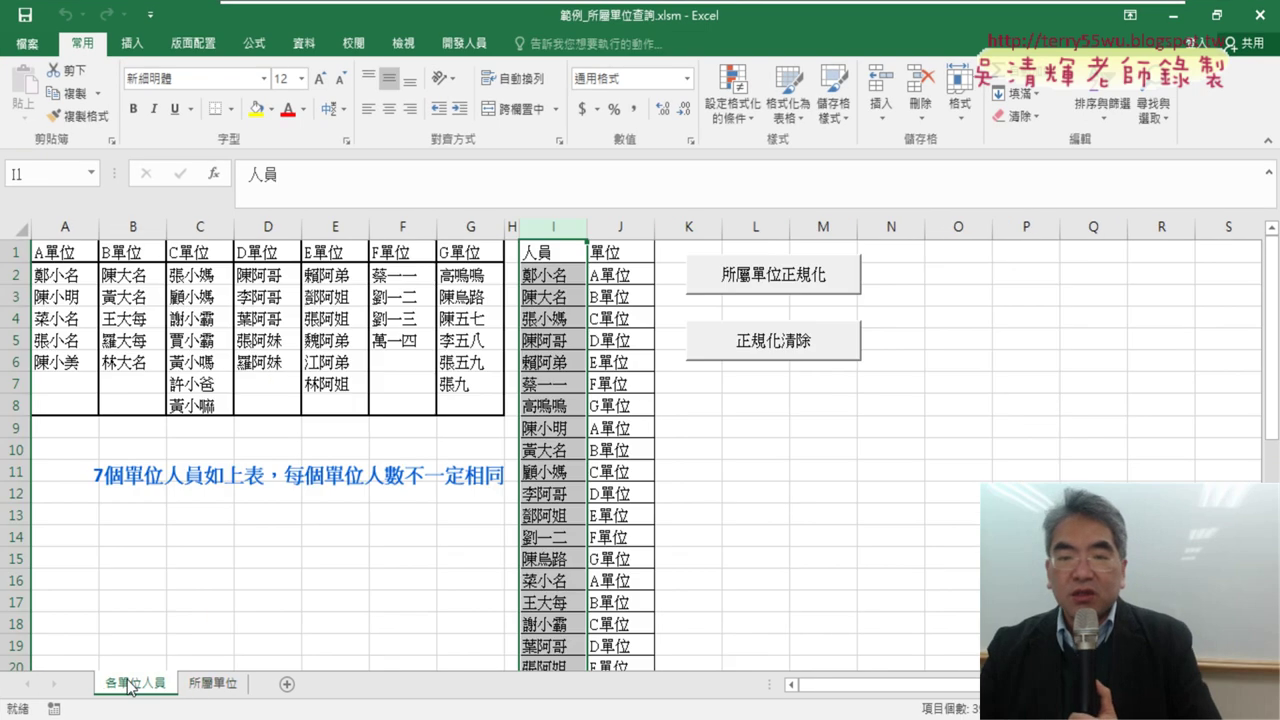
{"action": "left_click_drag", "start_coordinate": [58, 254], "coordinate": [485, 398]}
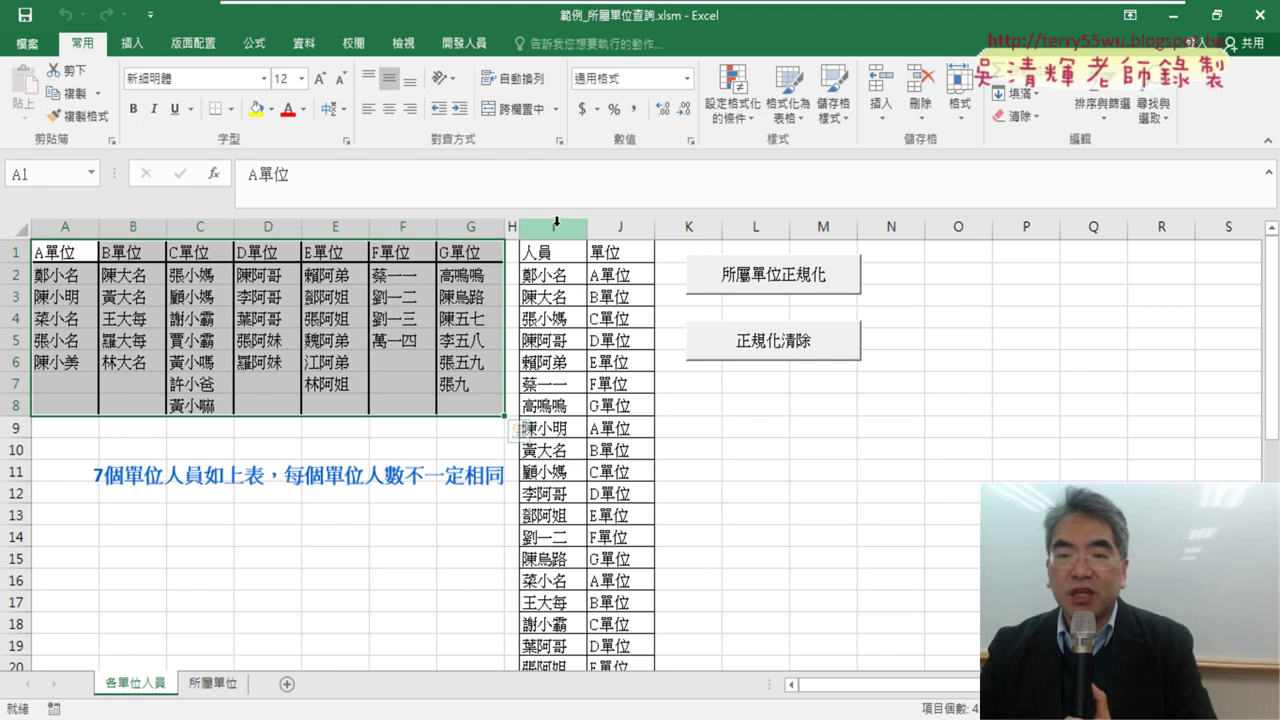
{"action": "left_click_drag", "start_coordinate": [553, 227], "coordinate": [620, 224]}
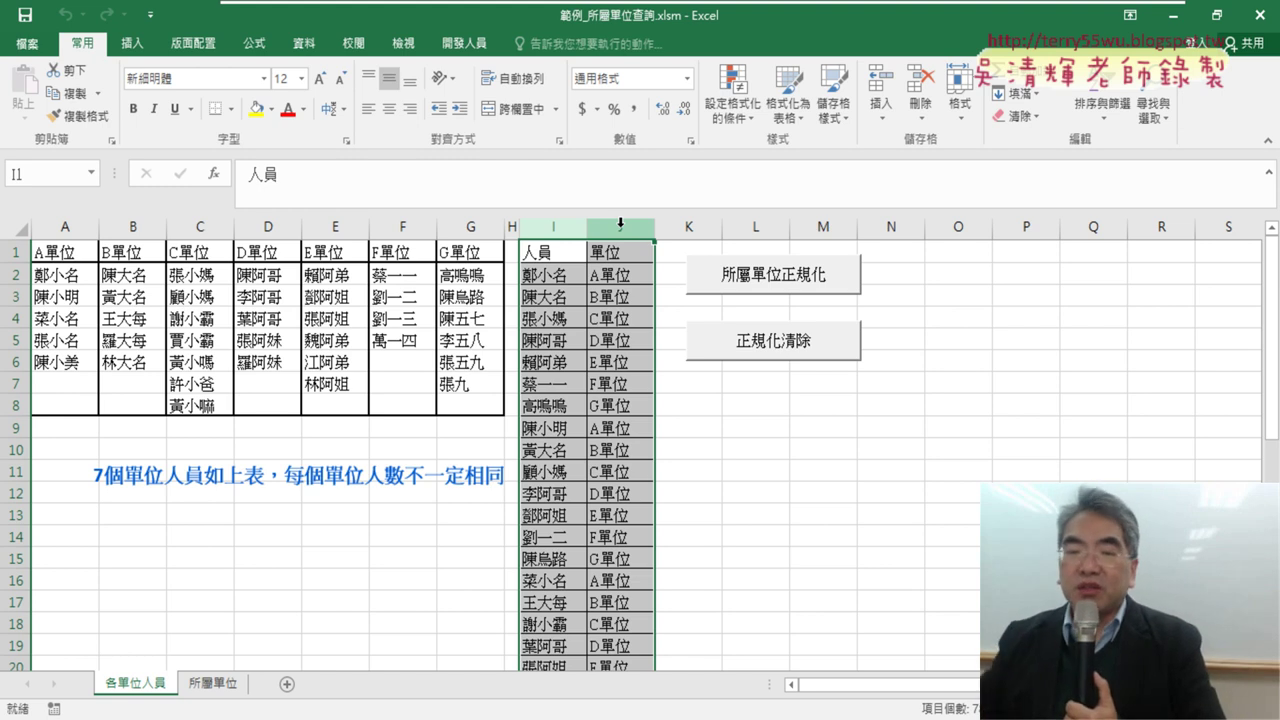
{"action": "left_click_drag", "start_coordinate": [55, 251], "coordinate": [458, 407]}
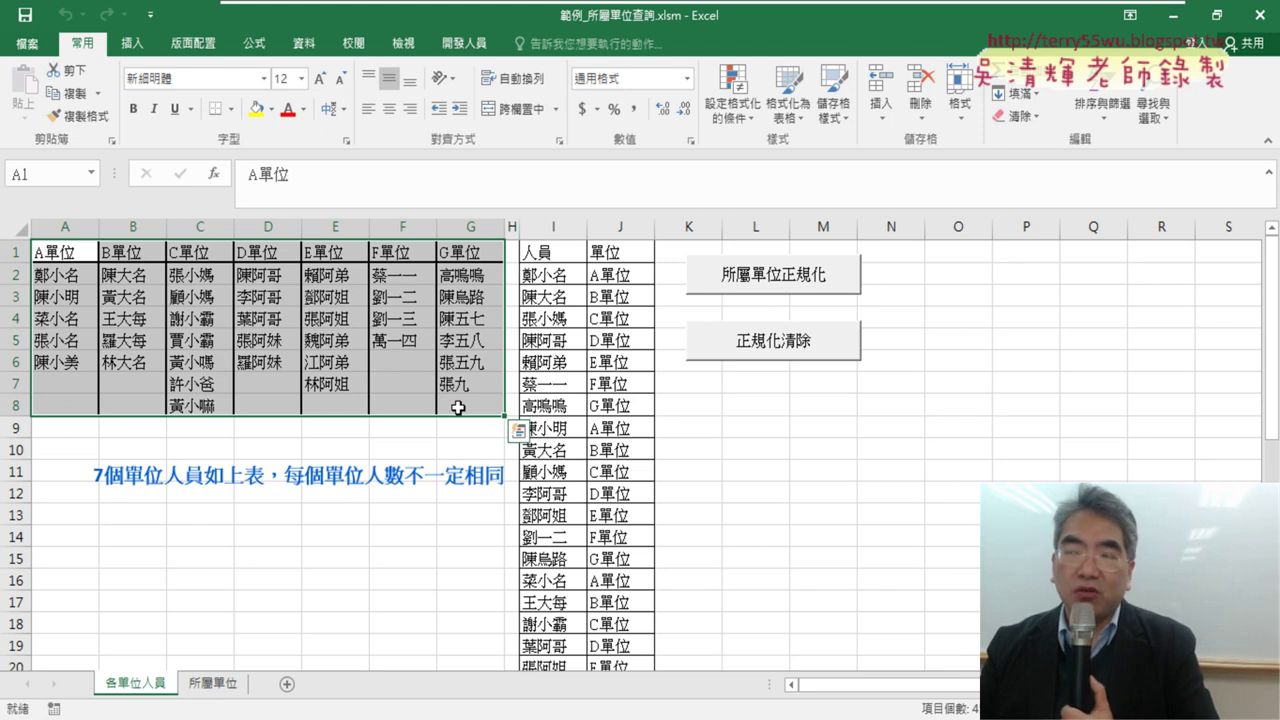
{"action": "left_click_drag", "start_coordinate": [553, 227], "coordinate": [623, 231]}
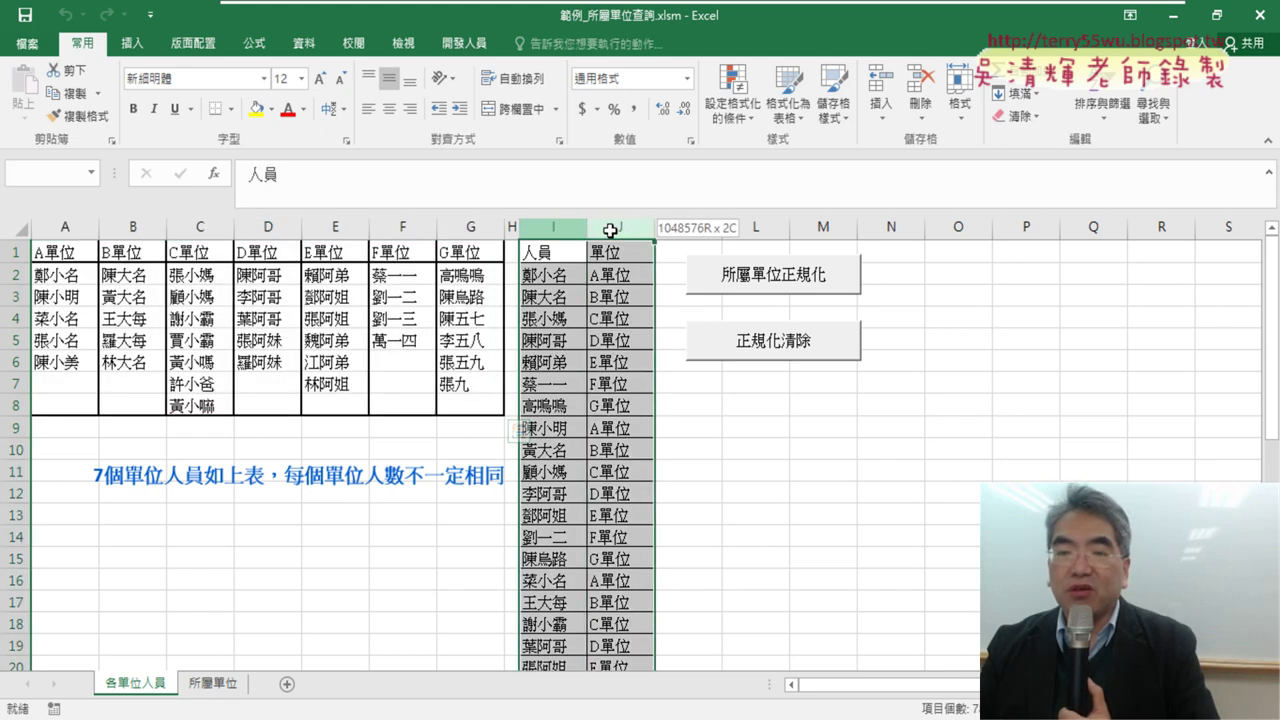
{"action": "left_click", "coordinate": [552, 250]}
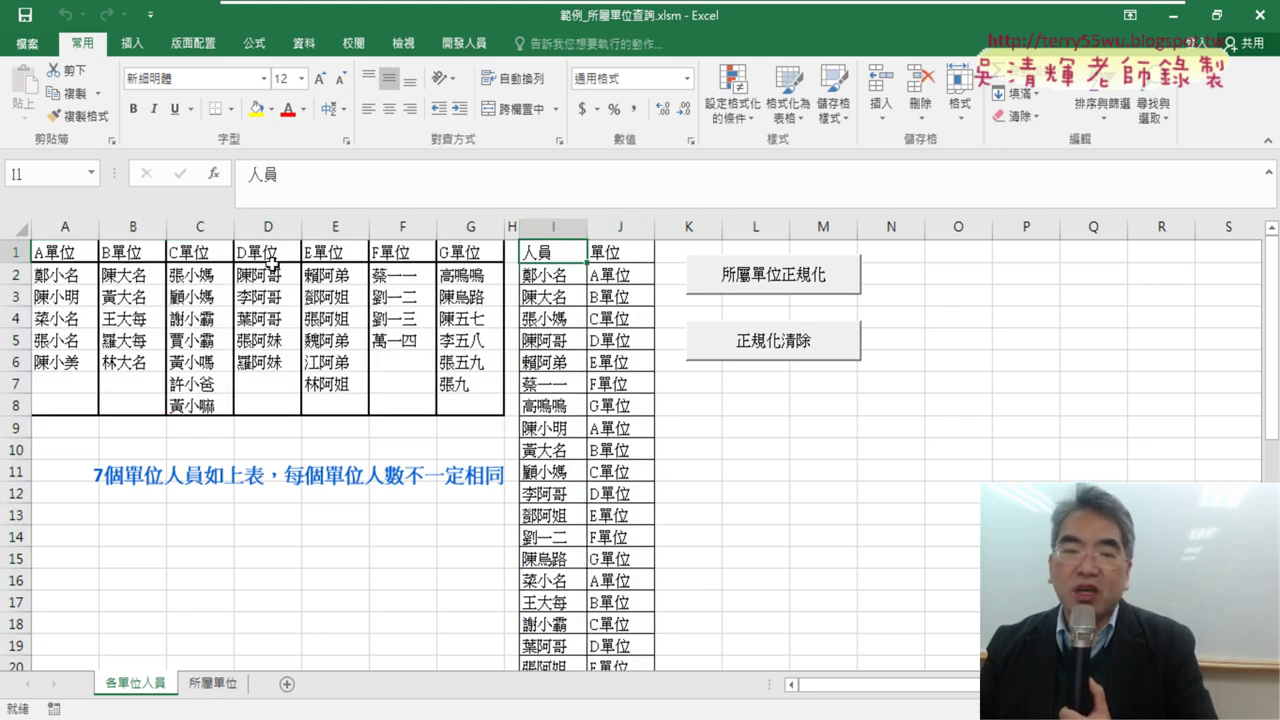
{"action": "left_click_drag", "start_coordinate": [67, 275], "coordinate": [67, 362]}
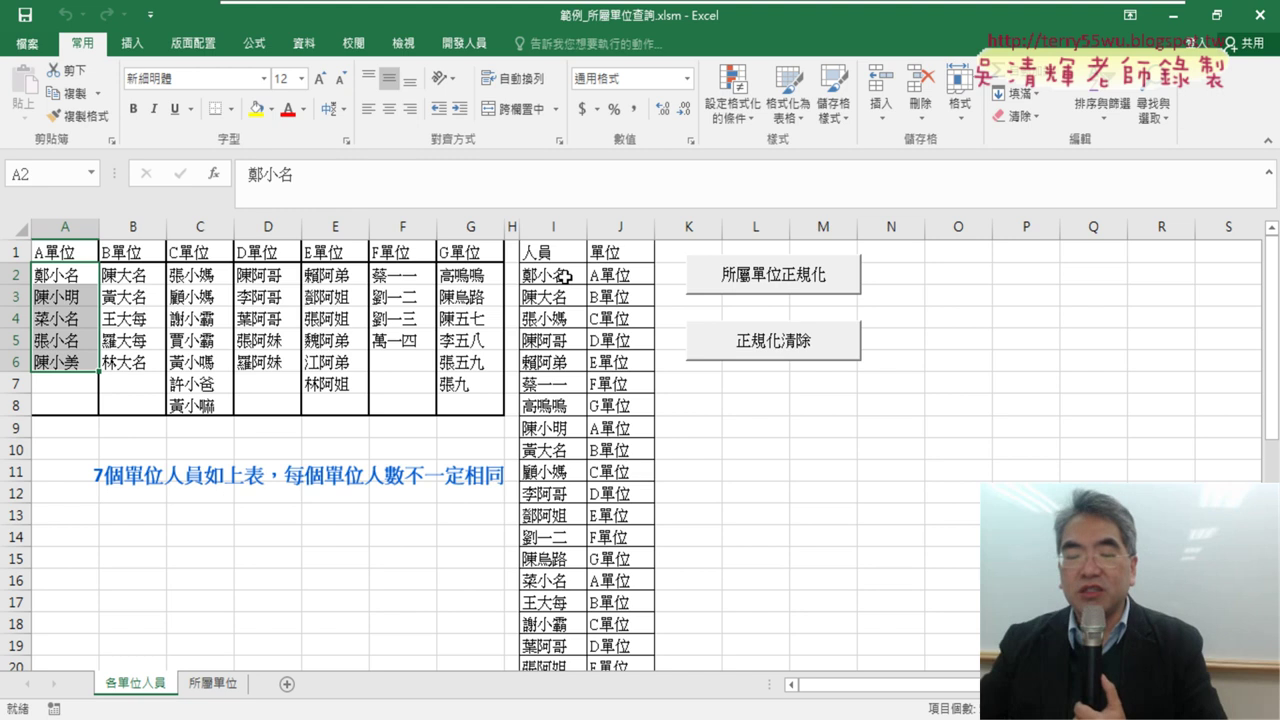
- Run 正規化清除 then 所屬單位正規化 twice to rebuild the I:J list, then show the 所屬單位 sheet
{"action": "left_click", "coordinate": [815, 363]}
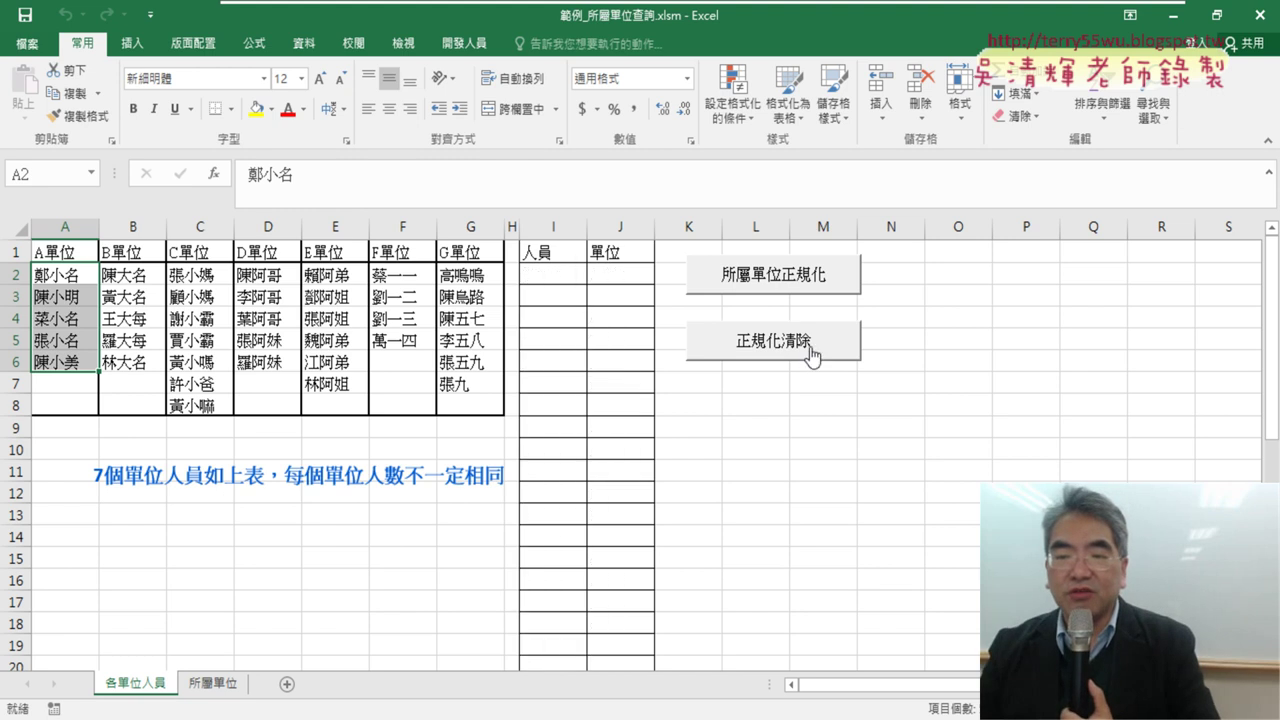
{"action": "left_click", "coordinate": [783, 280]}
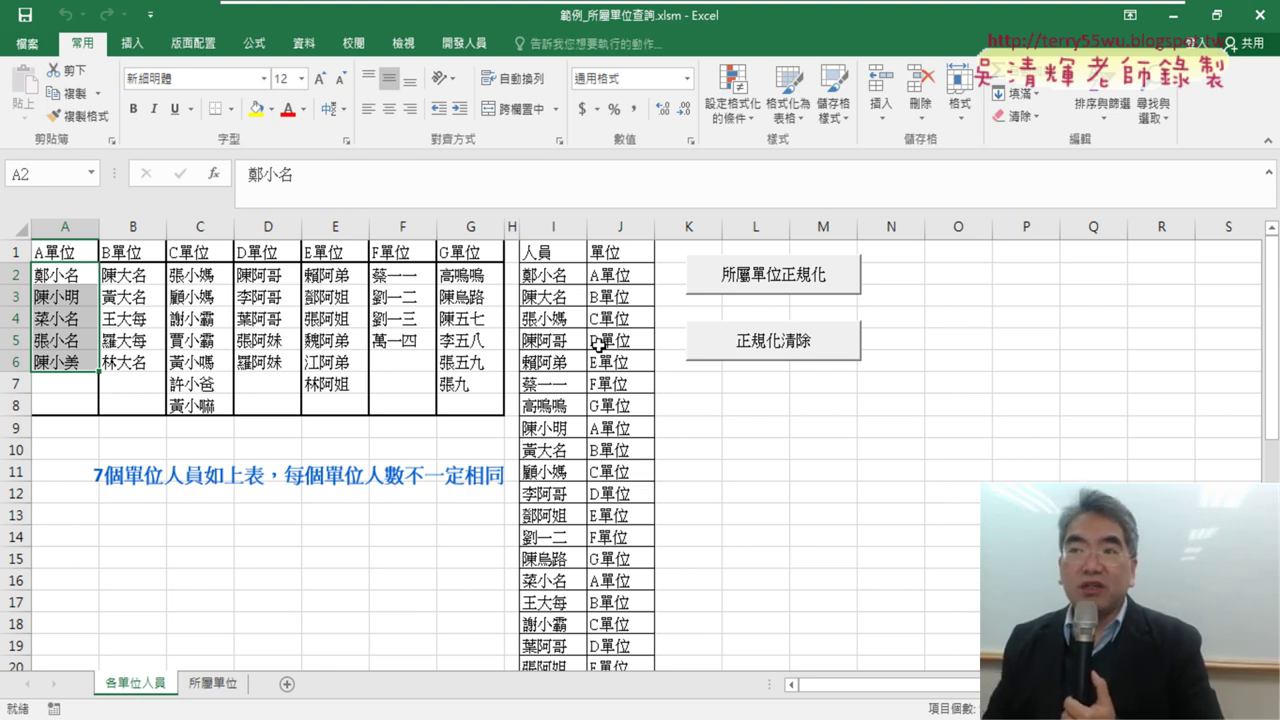
{"action": "left_click", "coordinate": [750, 342]}
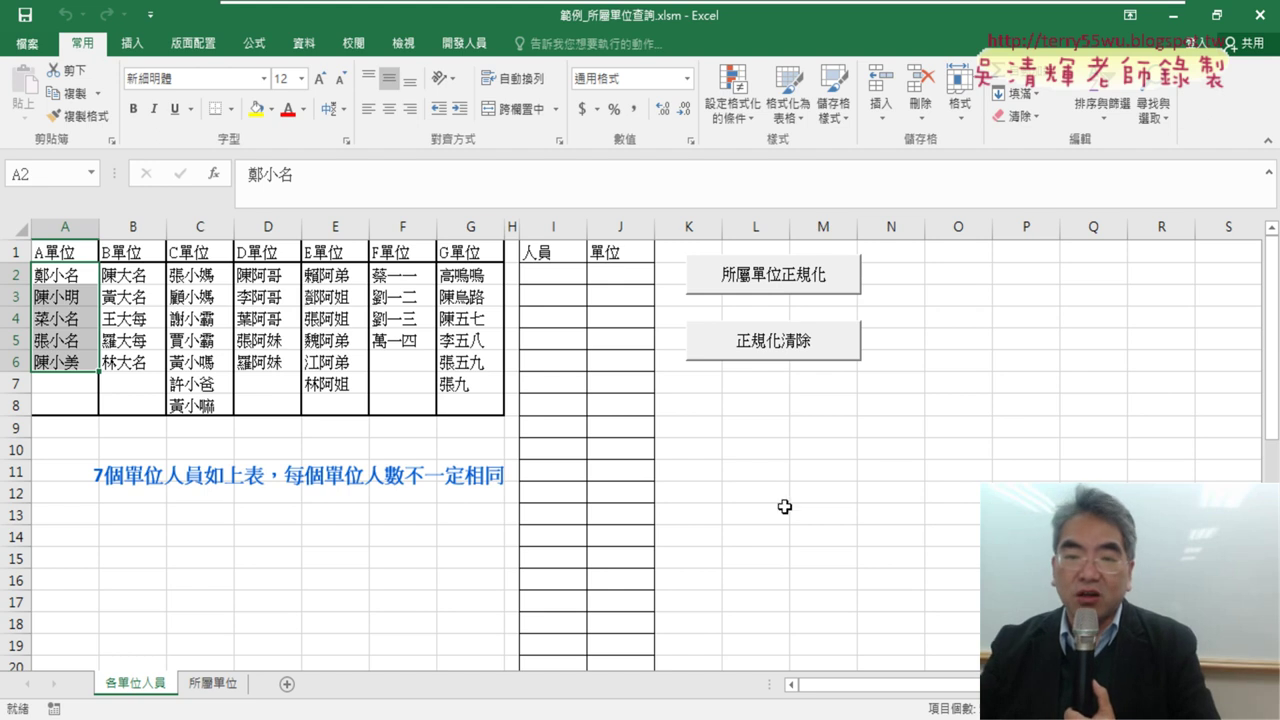
{"action": "left_click", "coordinate": [800, 276]}
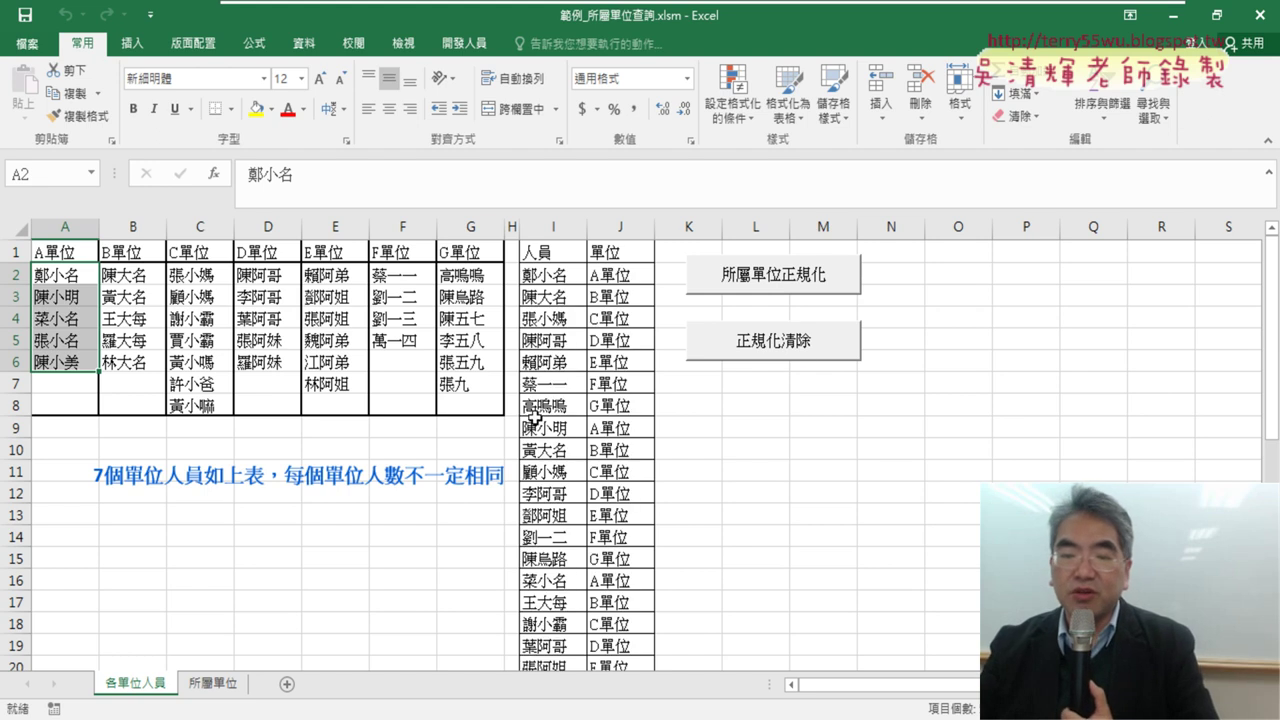
{"action": "left_click", "coordinate": [210, 683]}
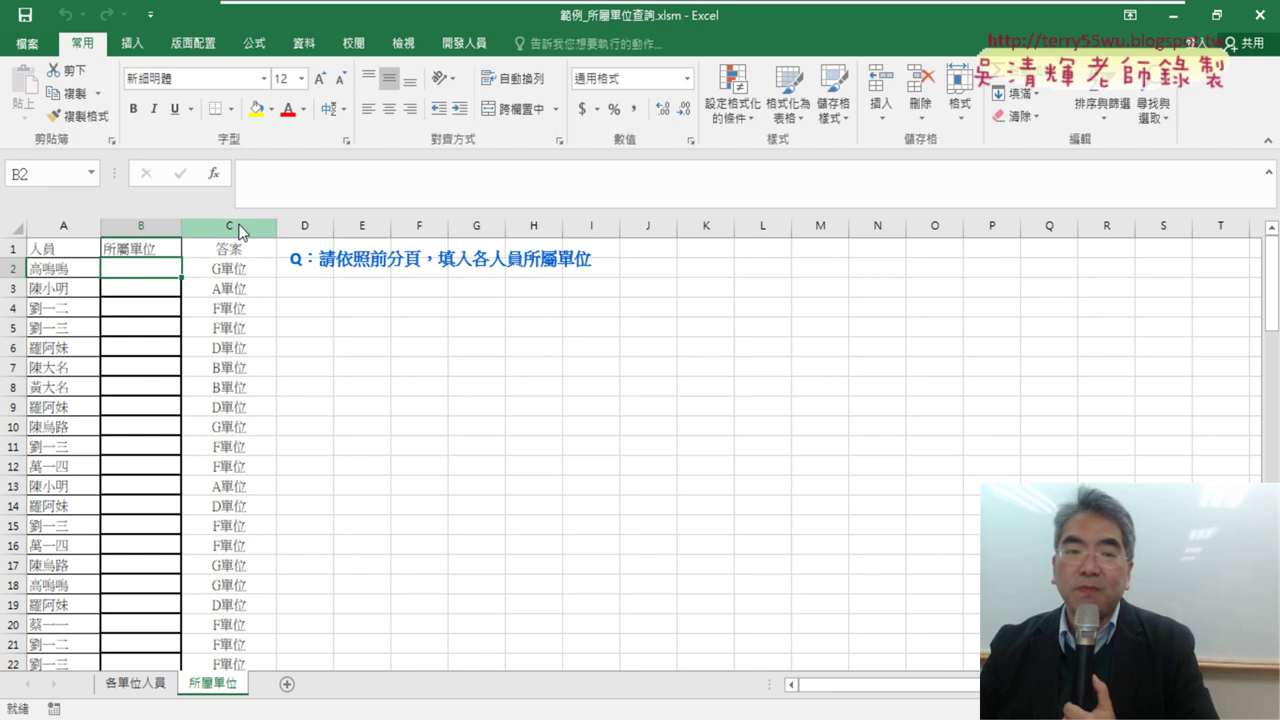
- Start a VLOOKUP in B2 with A2 as the lookup value
{"action": "left_click", "coordinate": [213, 174]}
{"action": "left_click", "coordinate": [902, 215]}
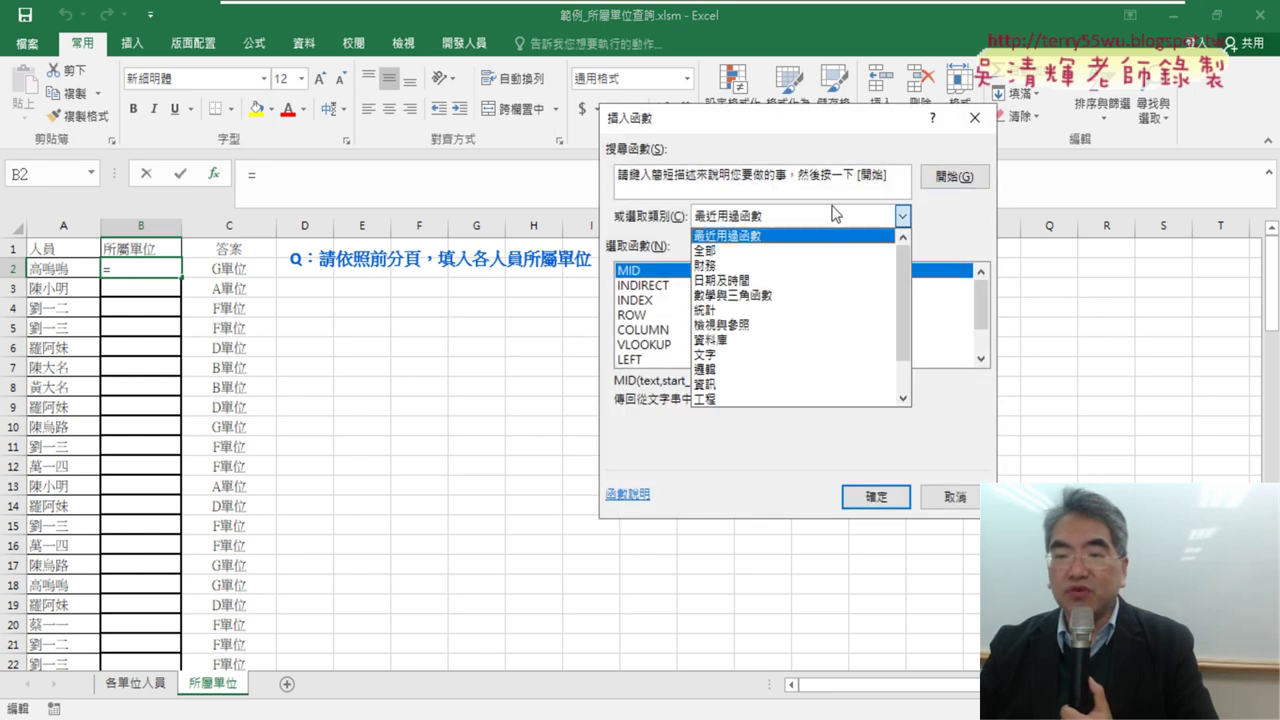
{"action": "left_click", "coordinate": [622, 318]}
{"action": "double_click", "coordinate": [644, 344]}
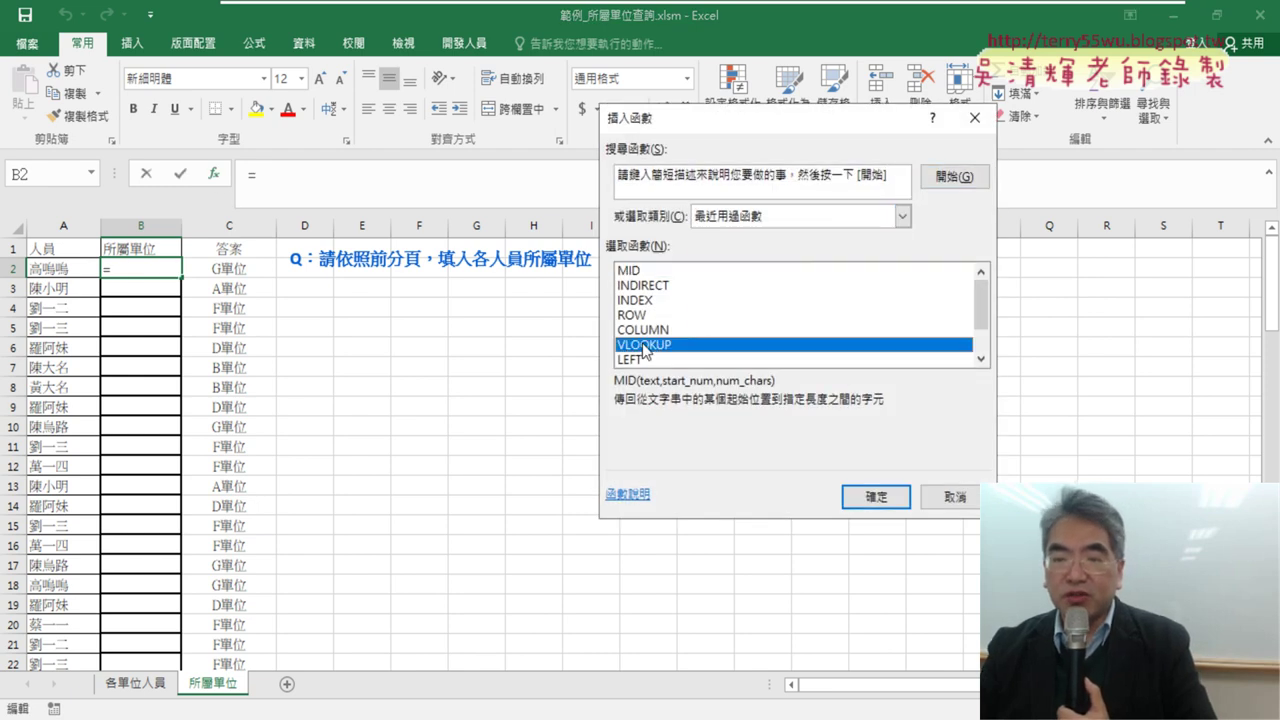
{"action": "left_click", "coordinate": [76, 268]}
{"action": "left_click", "coordinate": [687, 222]}
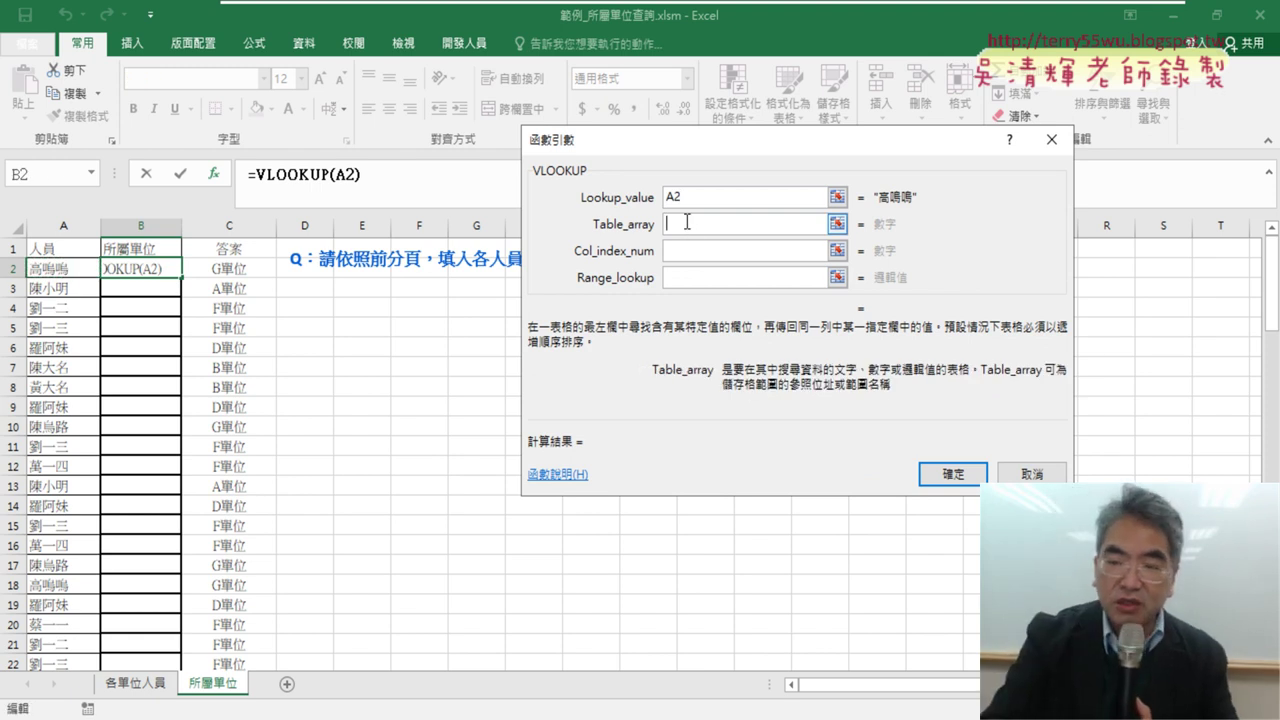
- Finish it with table 單位表格, column 2, match 0, and fill it down column B
{"action": "key", "text": "F3"}
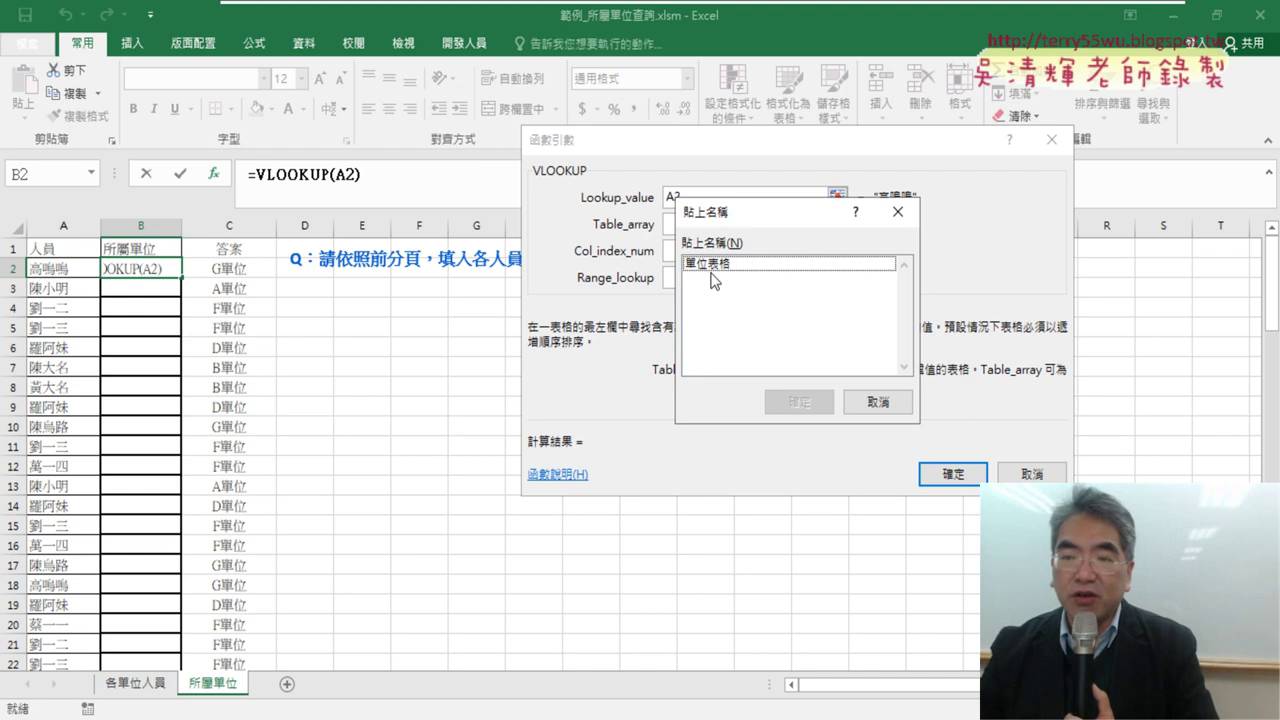
{"action": "left_click", "coordinate": [712, 266]}
{"action": "double_click", "coordinate": [712, 264]}
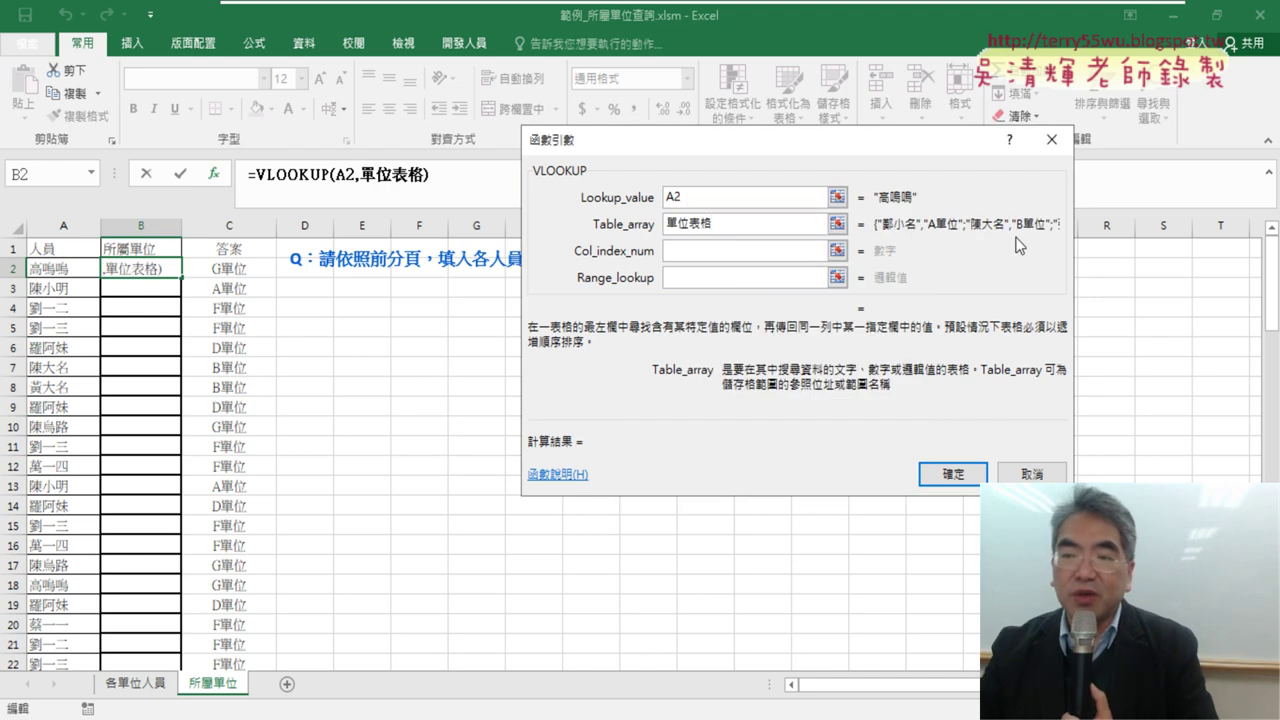
{"action": "left_click", "coordinate": [715, 252]}
{"action": "type", "text": "2"}
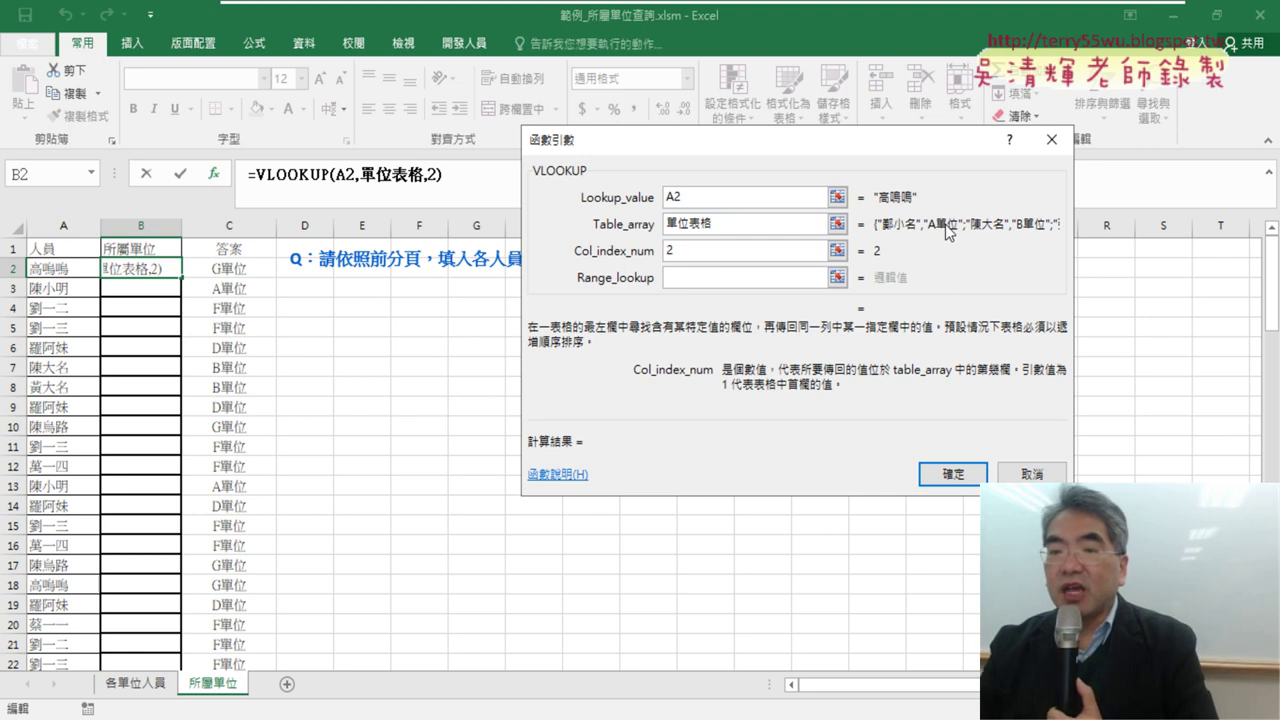
{"action": "left_click", "coordinate": [735, 278]}
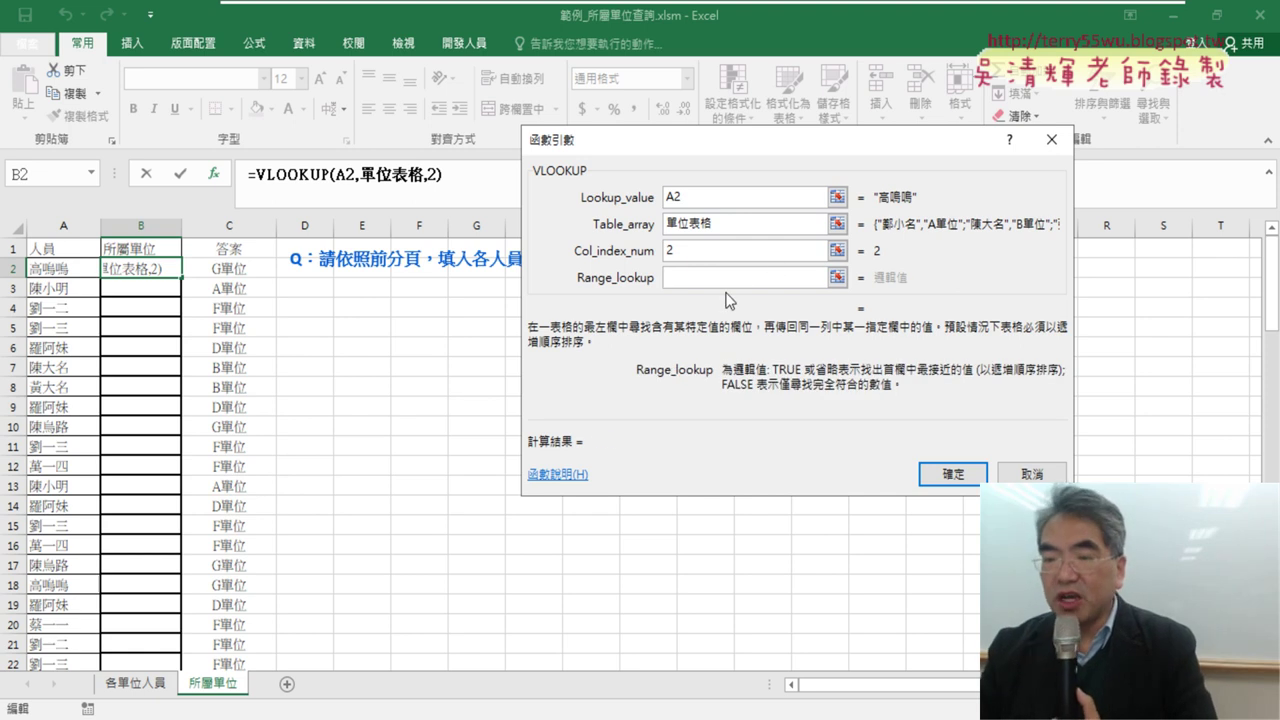
{"action": "type", "text": "0"}
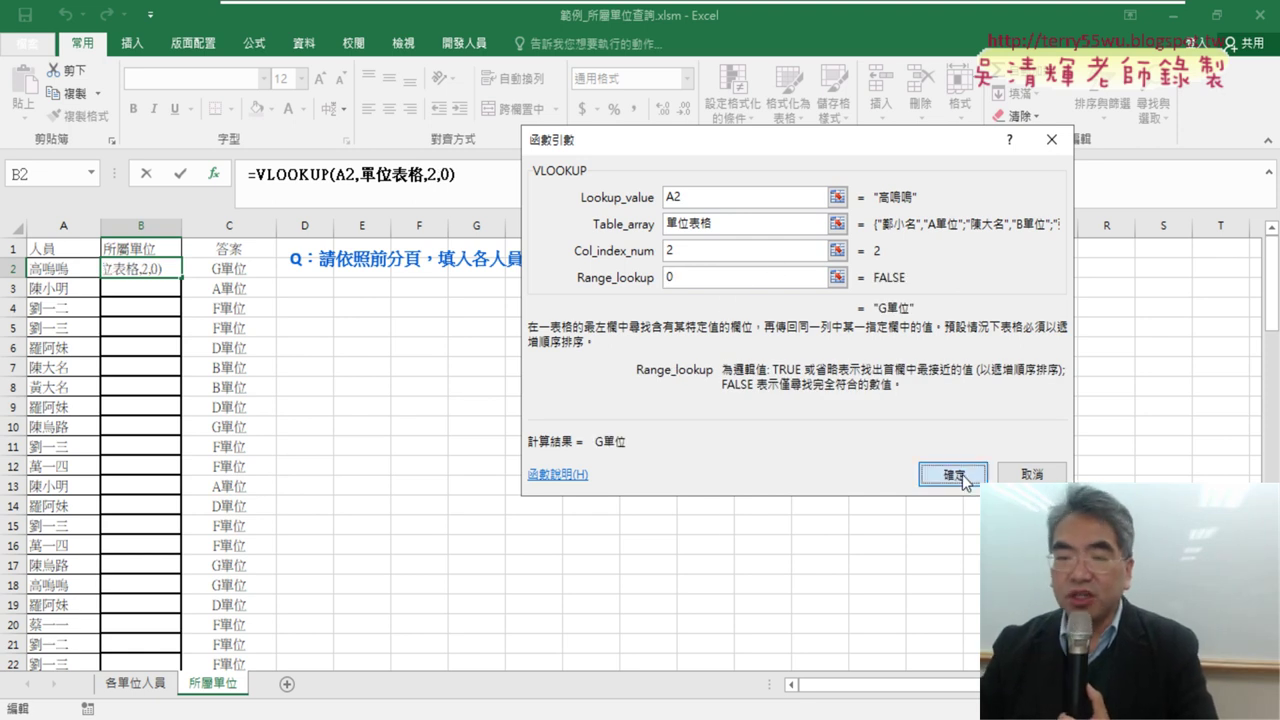
{"action": "left_click", "coordinate": [952, 474]}
{"action": "double_click", "coordinate": [181, 278]}
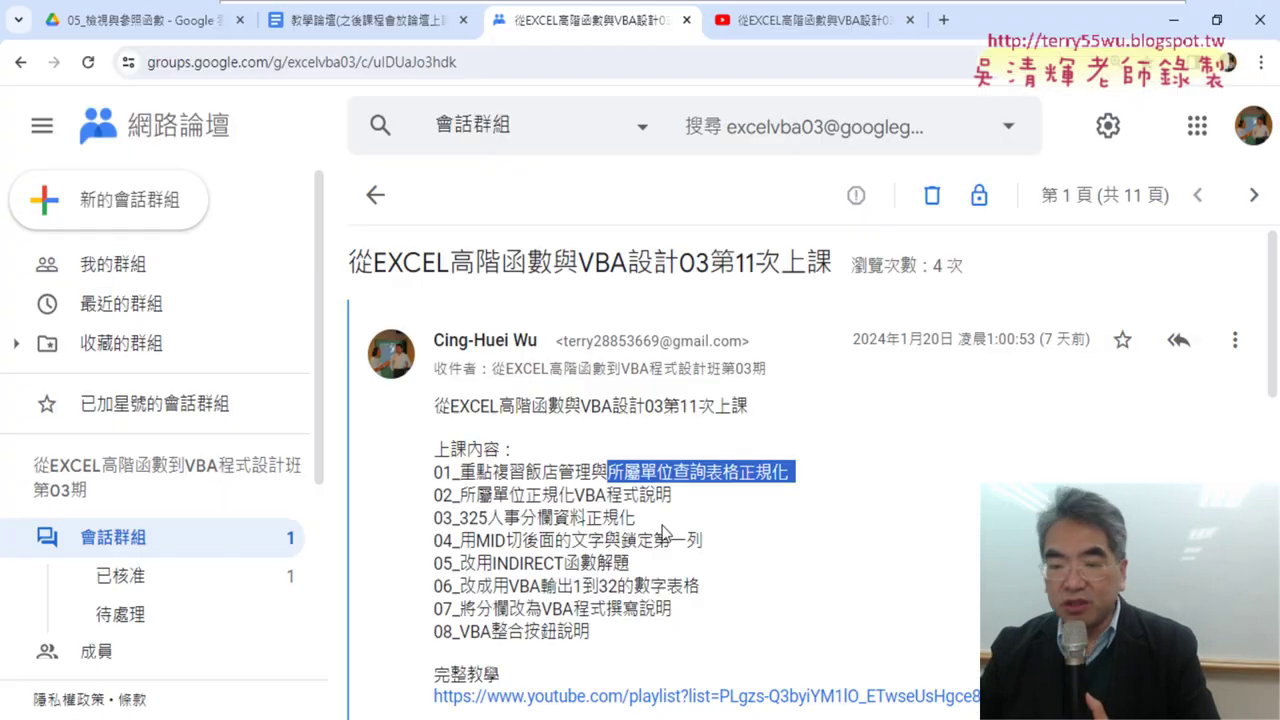
- Highlight the line 03 topic 325人事分欄 in the post and return to the Excel workbook
{"action": "scroll", "coordinate": [622, 496], "scroll_direction": "down", "scroll_amount": 1}
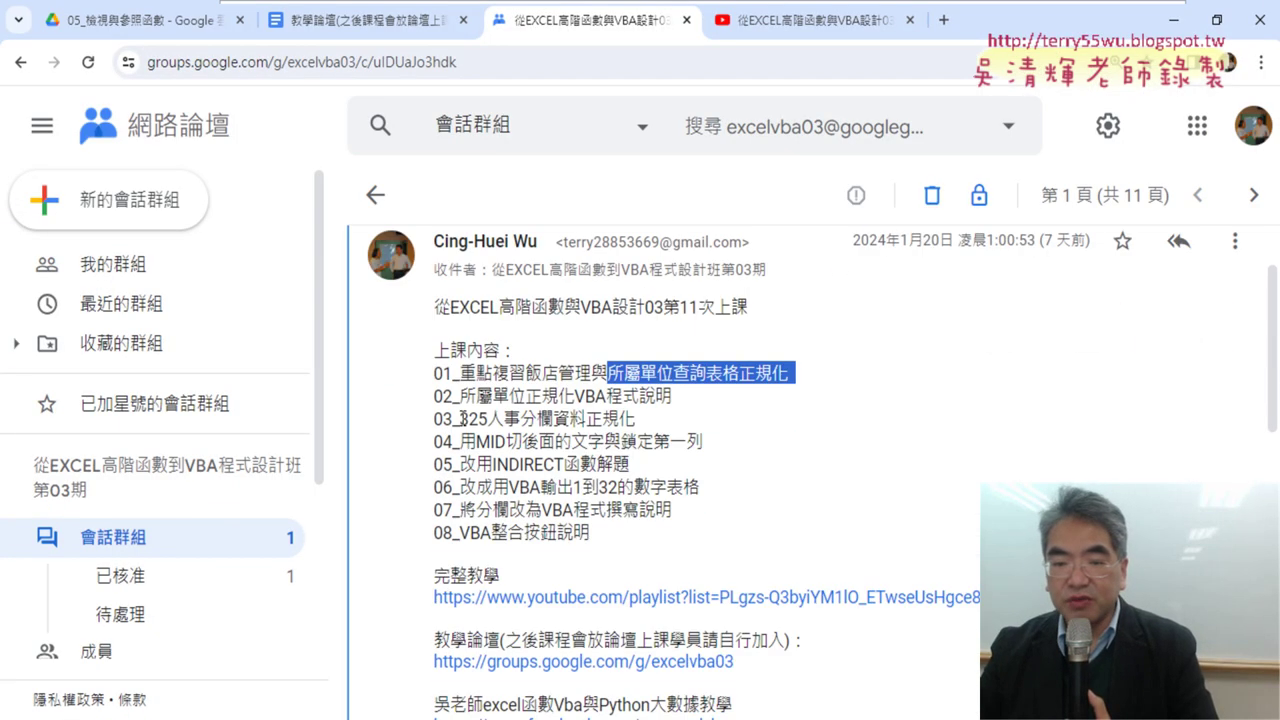
{"action": "left_click_drag", "start_coordinate": [460, 419], "coordinate": [551, 419]}
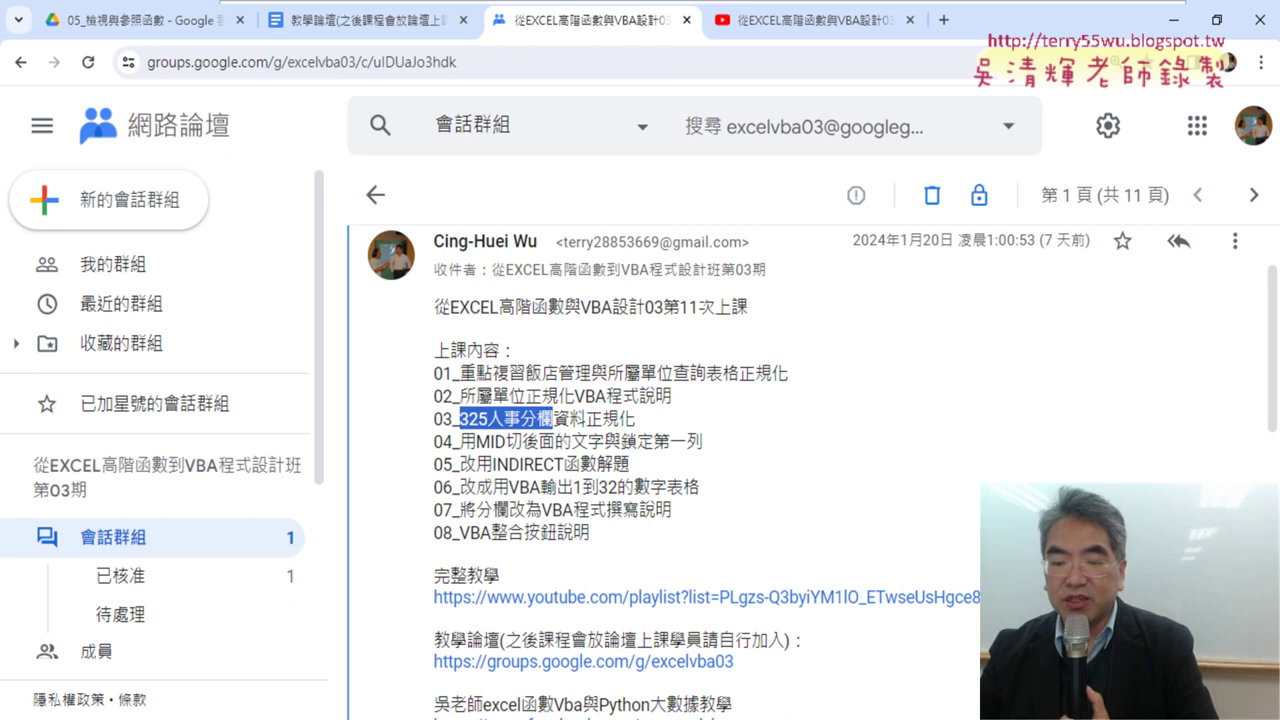
{"action": "key", "text": "alt+Tab"}
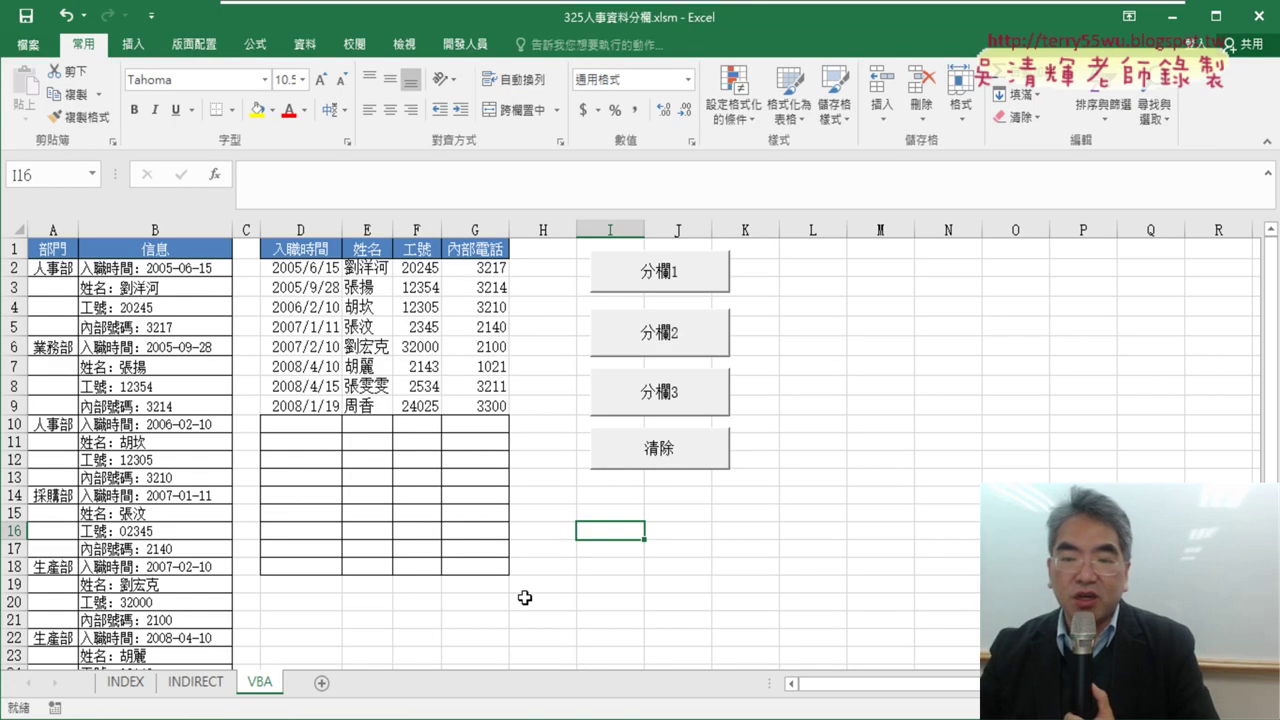
- Clear D2:G9 with the 清除 macro, then review both records' date, name, ID and extension in B2:B9
{"action": "left_click", "coordinate": [660, 456]}
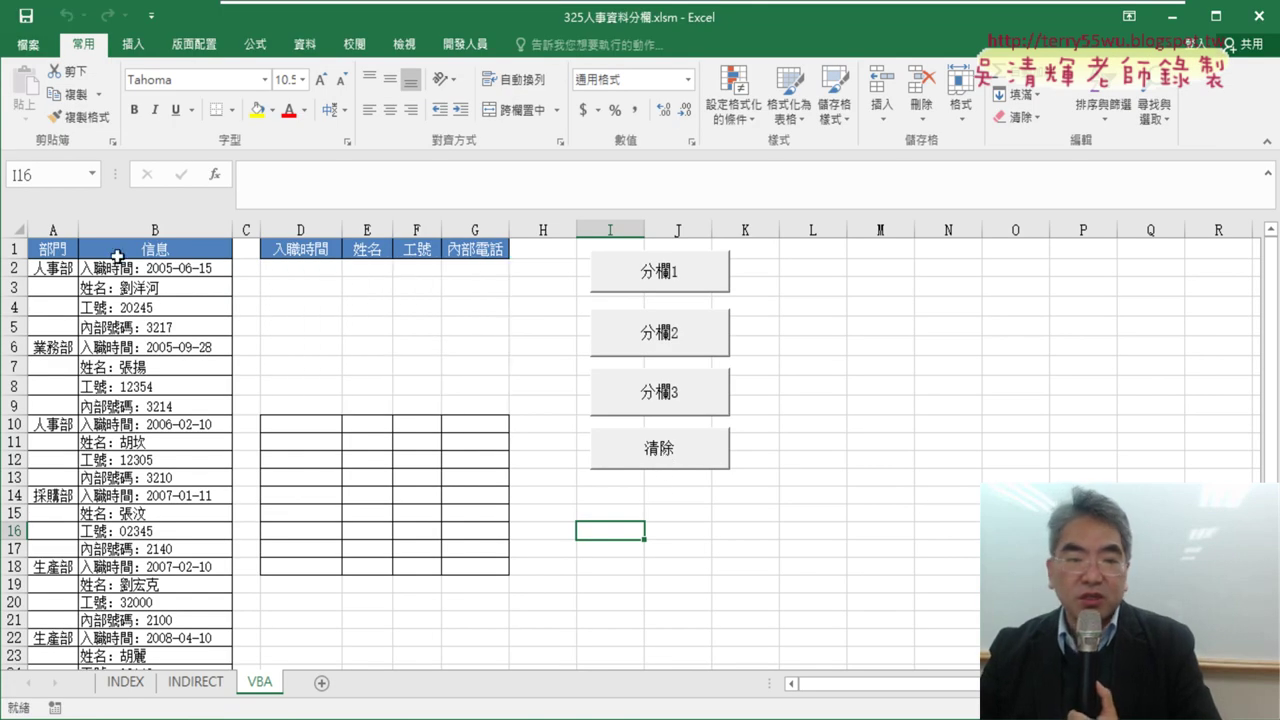
{"action": "left_click", "coordinate": [171, 216]}
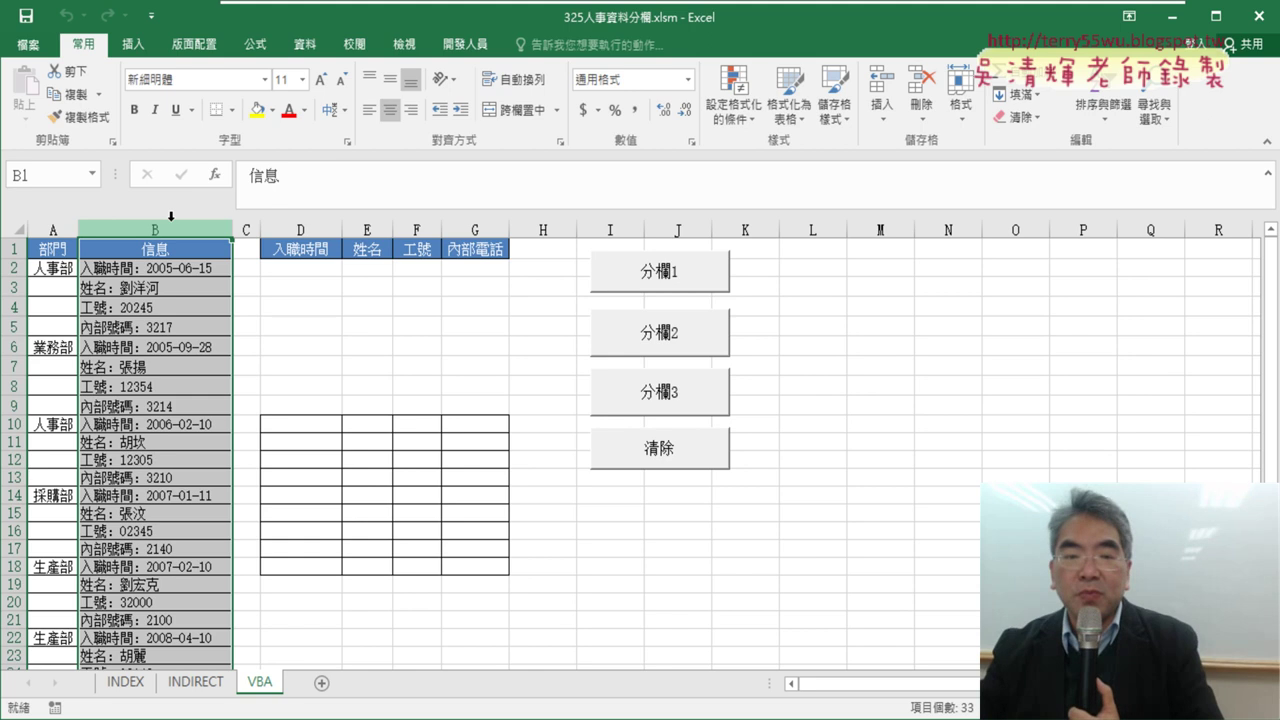
{"action": "left_click", "coordinate": [165, 268]}
{"action": "left_click", "coordinate": [164, 287]}
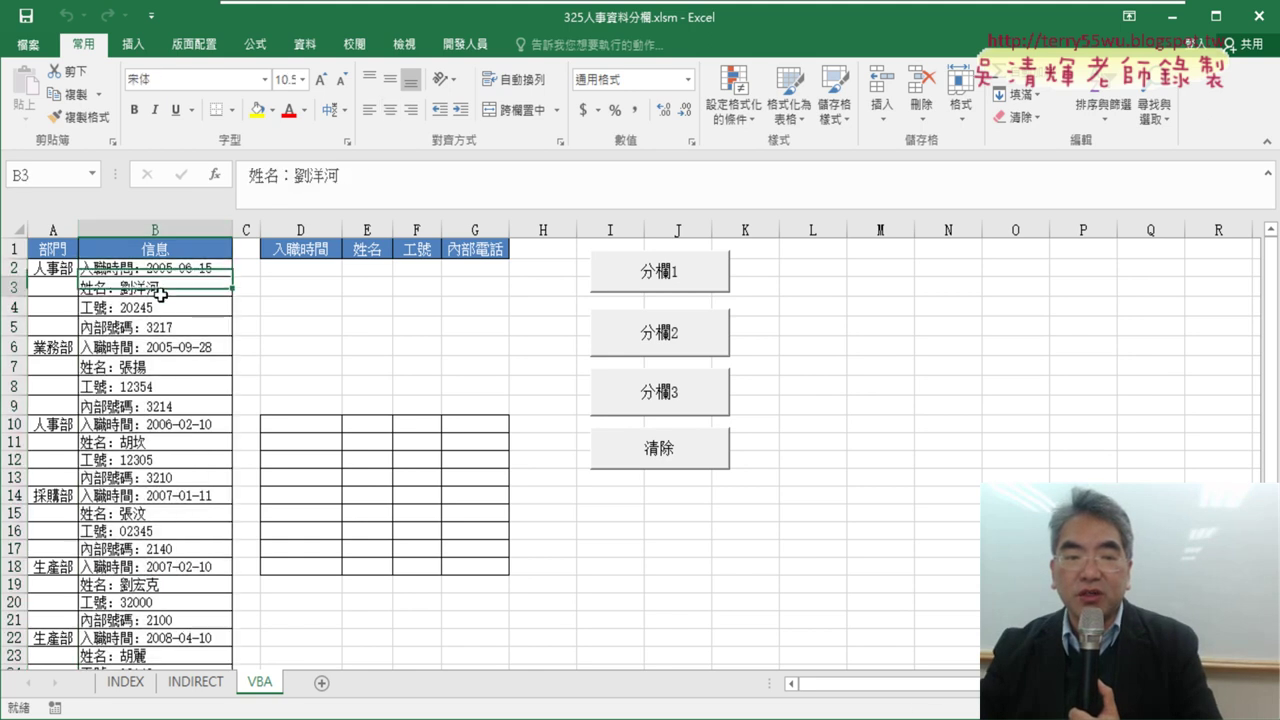
{"action": "left_click", "coordinate": [164, 307]}
{"action": "left_click", "coordinate": [163, 324]}
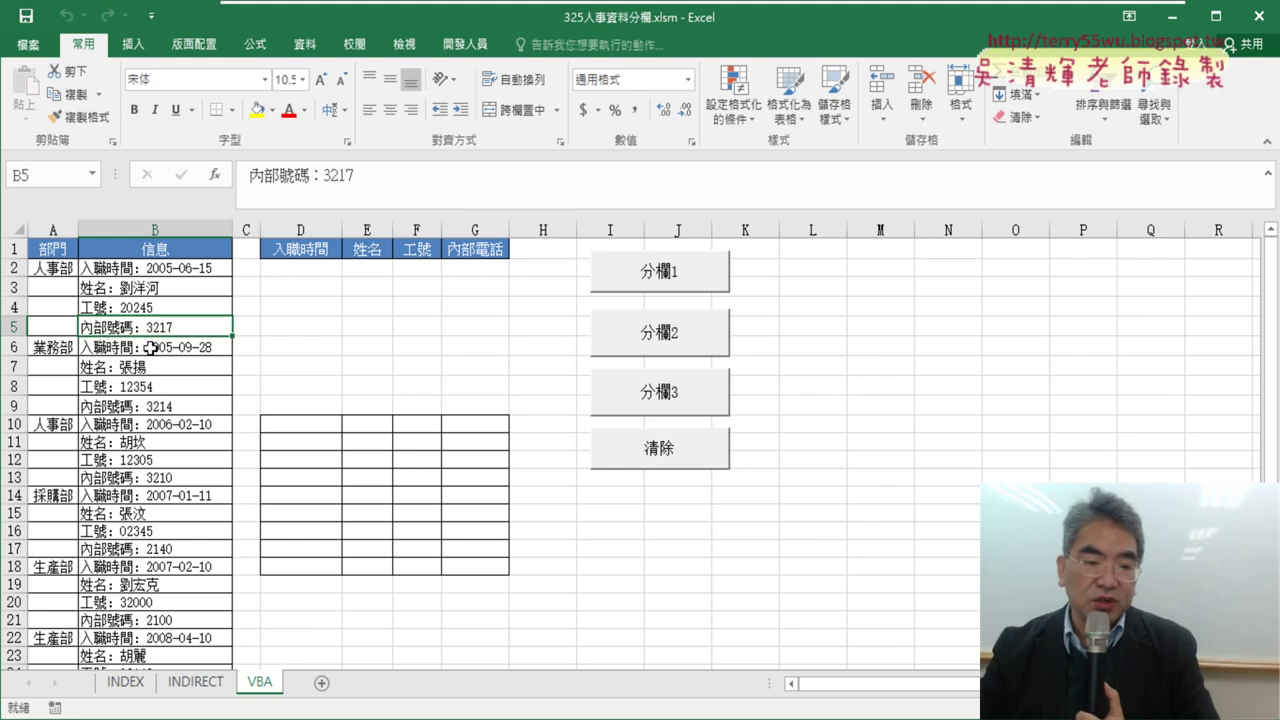
{"action": "left_click", "coordinate": [150, 287]}
{"action": "left_click", "coordinate": [147, 307]}
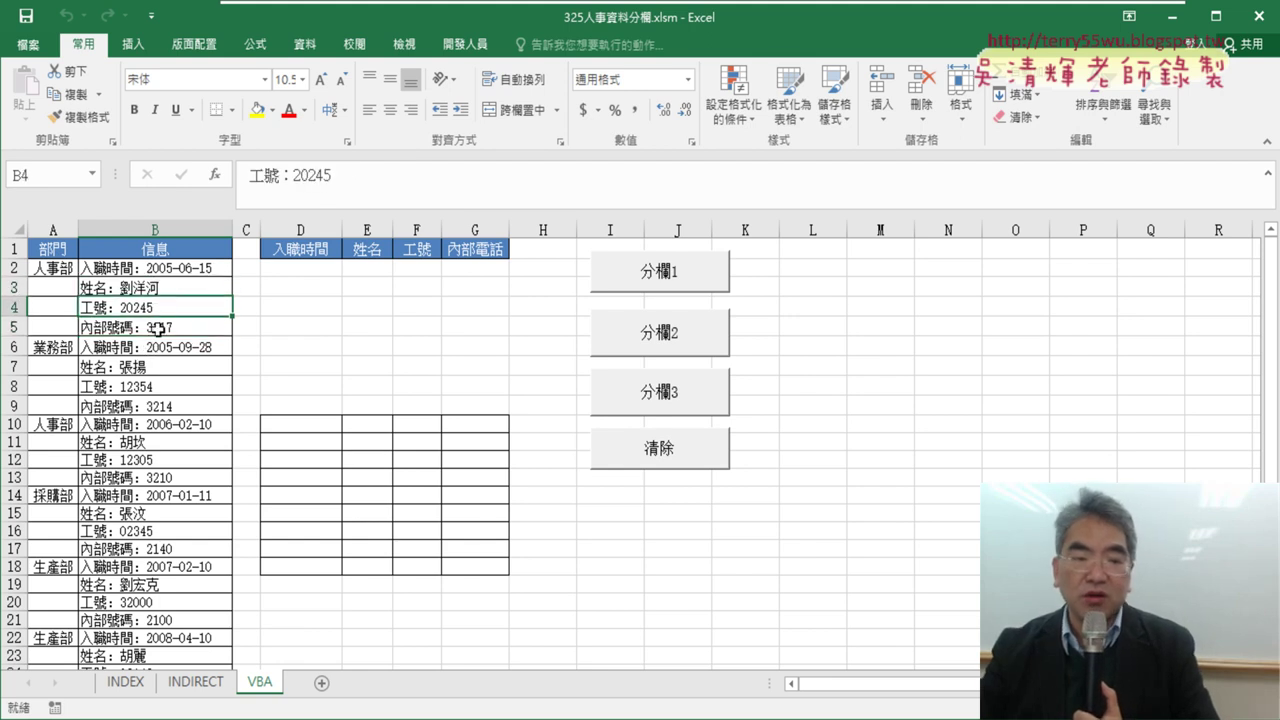
{"action": "left_click", "coordinate": [158, 328]}
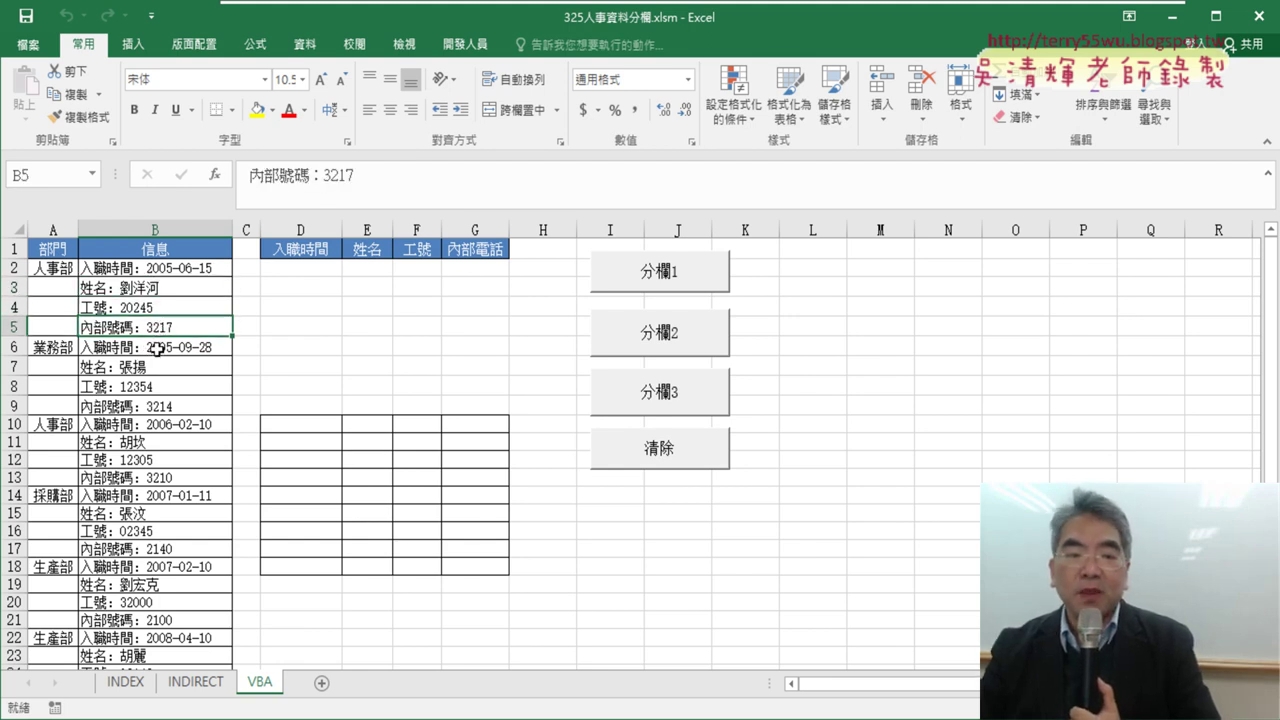
{"action": "left_click", "coordinate": [158, 347]}
{"action": "left_click", "coordinate": [152, 366]}
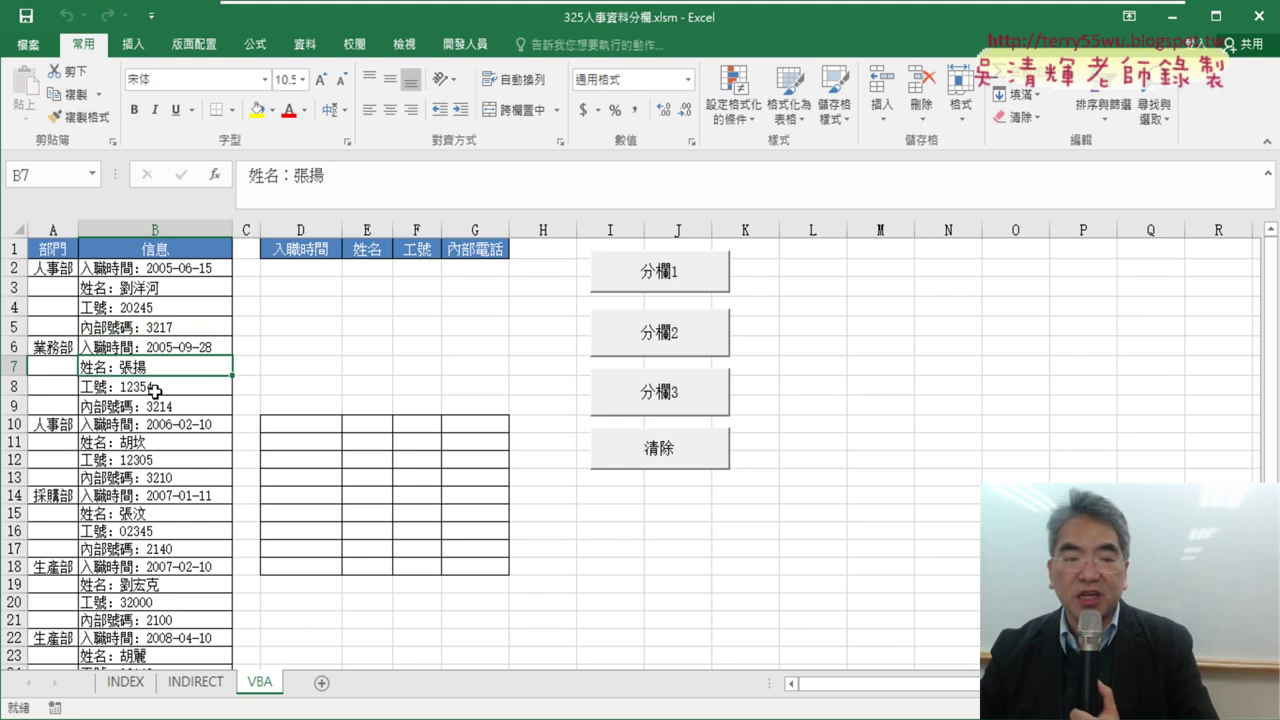
{"action": "left_click", "coordinate": [155, 387]}
{"action": "left_click", "coordinate": [156, 405]}
- Mark the first record in B2:B5 and the output rows D2:G2 through D5:G5
{"action": "left_click_drag", "start_coordinate": [158, 270], "coordinate": [160, 328]}
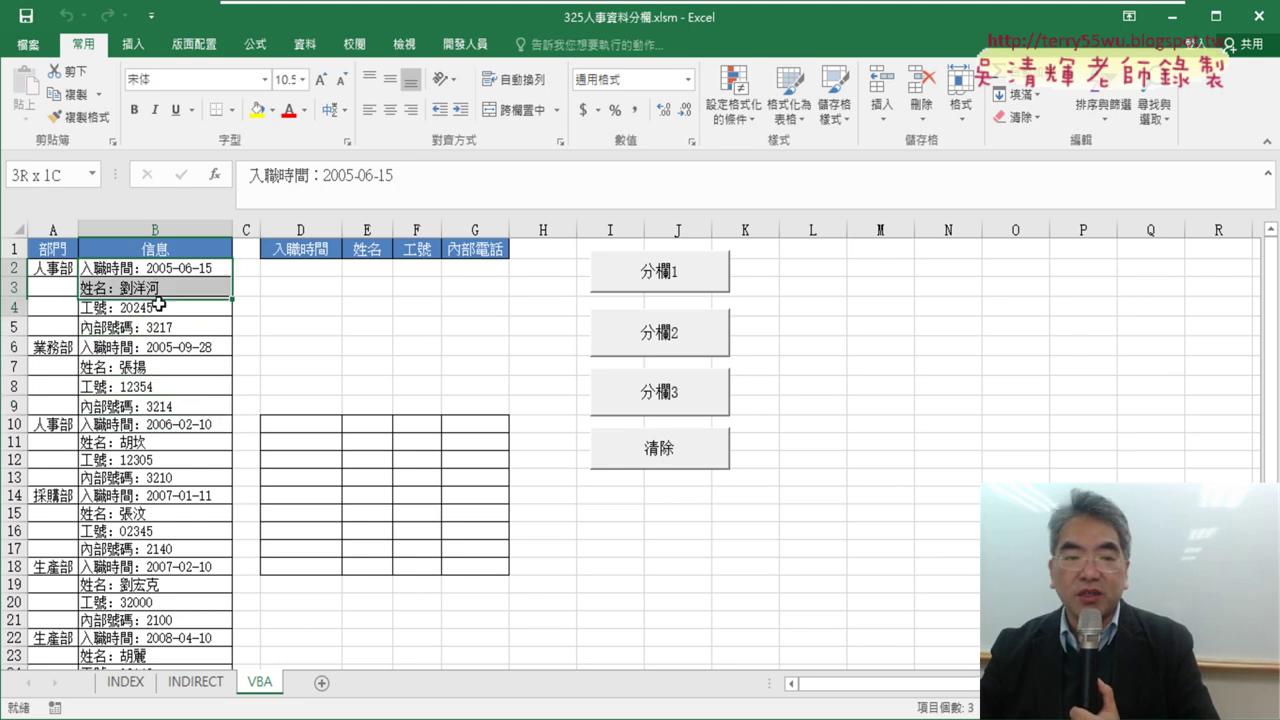
{"action": "left_click_drag", "start_coordinate": [297, 273], "coordinate": [494, 268]}
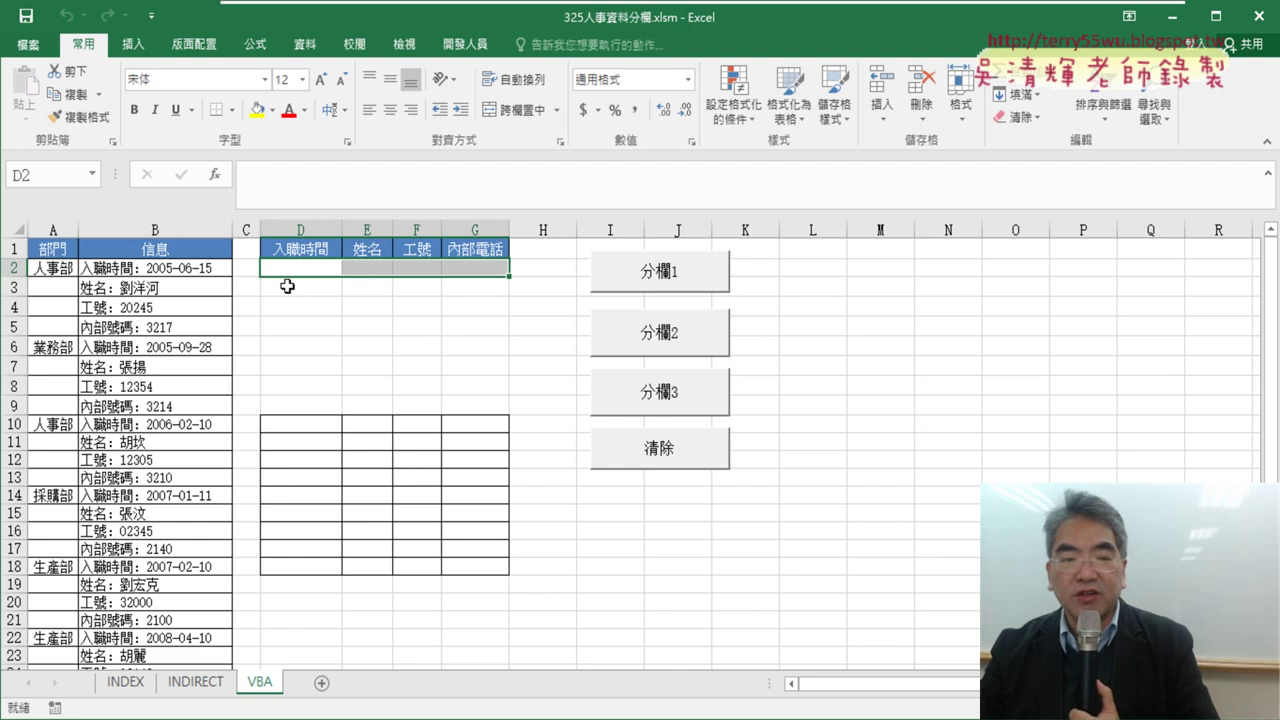
{"action": "left_click_drag", "start_coordinate": [287, 286], "coordinate": [460, 288]}
{"action": "left_click_drag", "start_coordinate": [300, 306], "coordinate": [494, 308]}
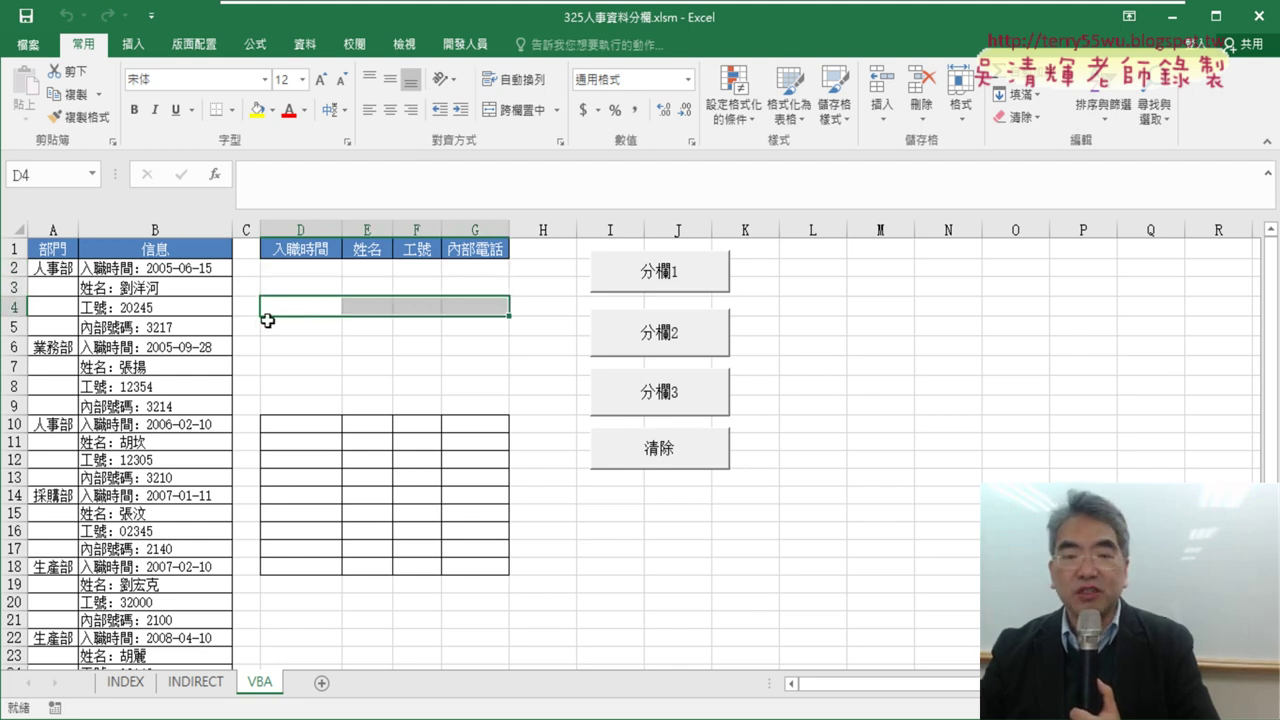
{"action": "left_click_drag", "start_coordinate": [283, 327], "coordinate": [478, 322]}
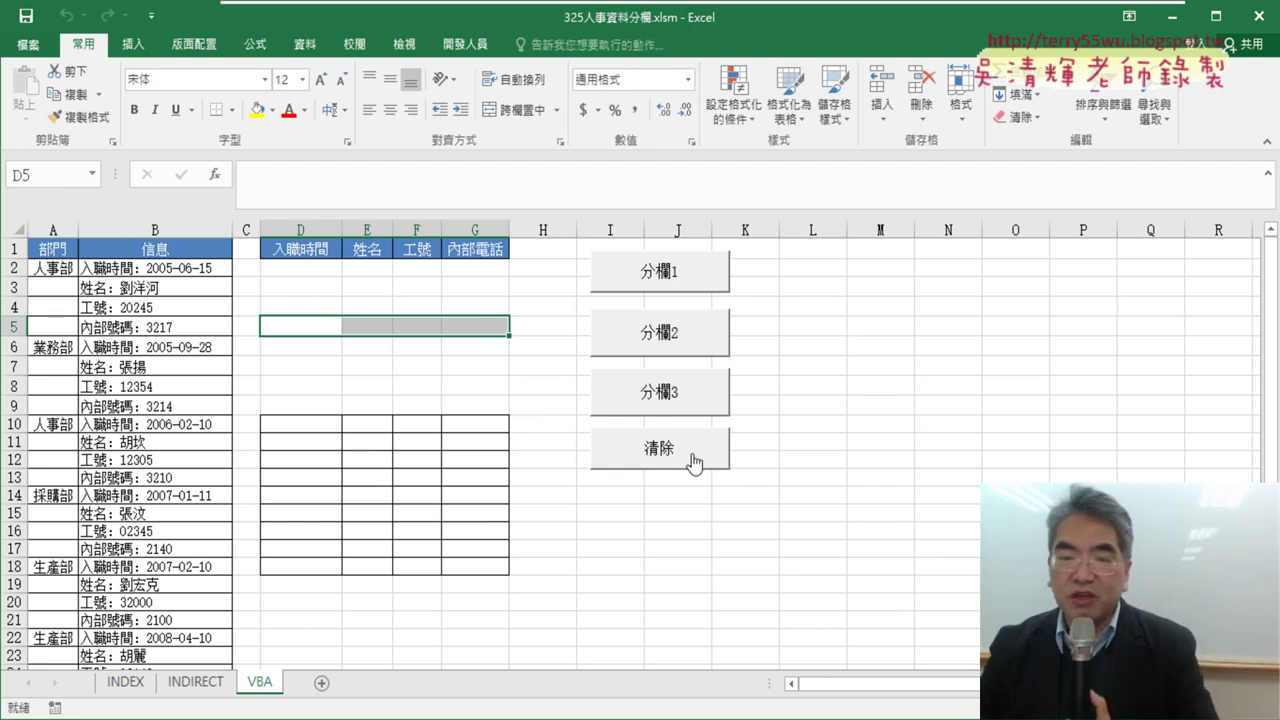
{"action": "left_click", "coordinate": [691, 452]}
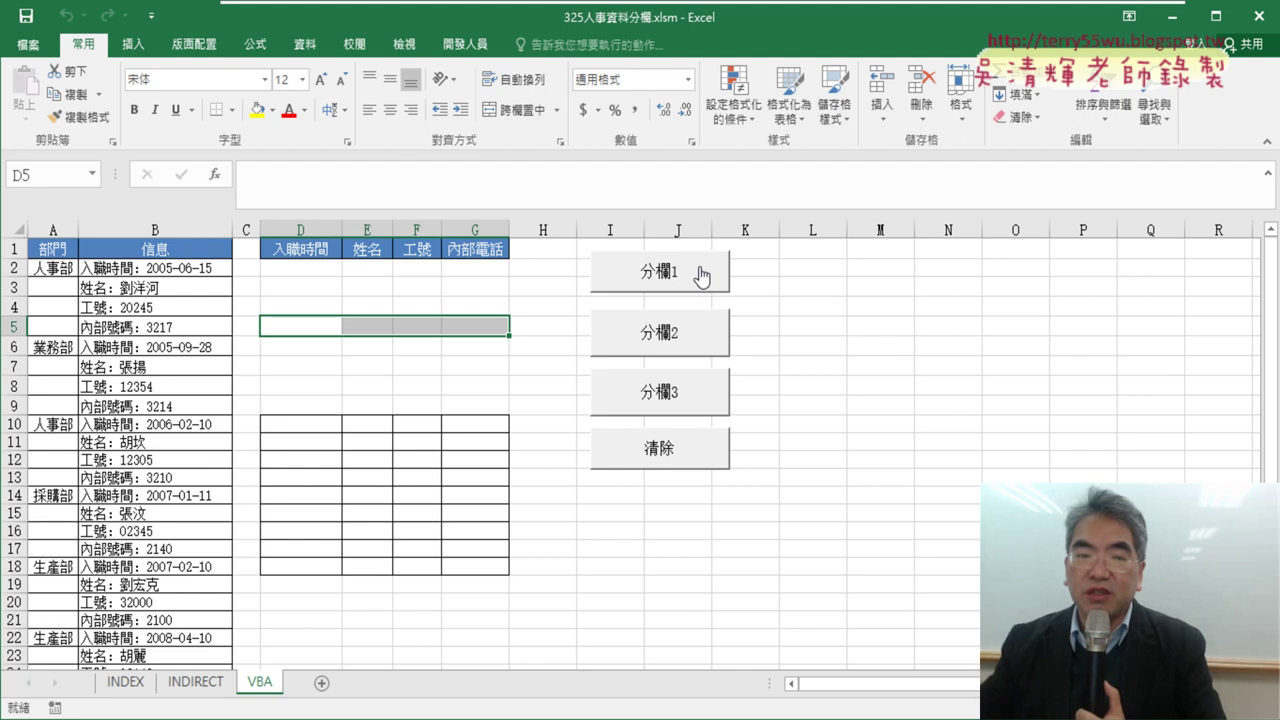
{"action": "left_click", "coordinate": [315, 262]}
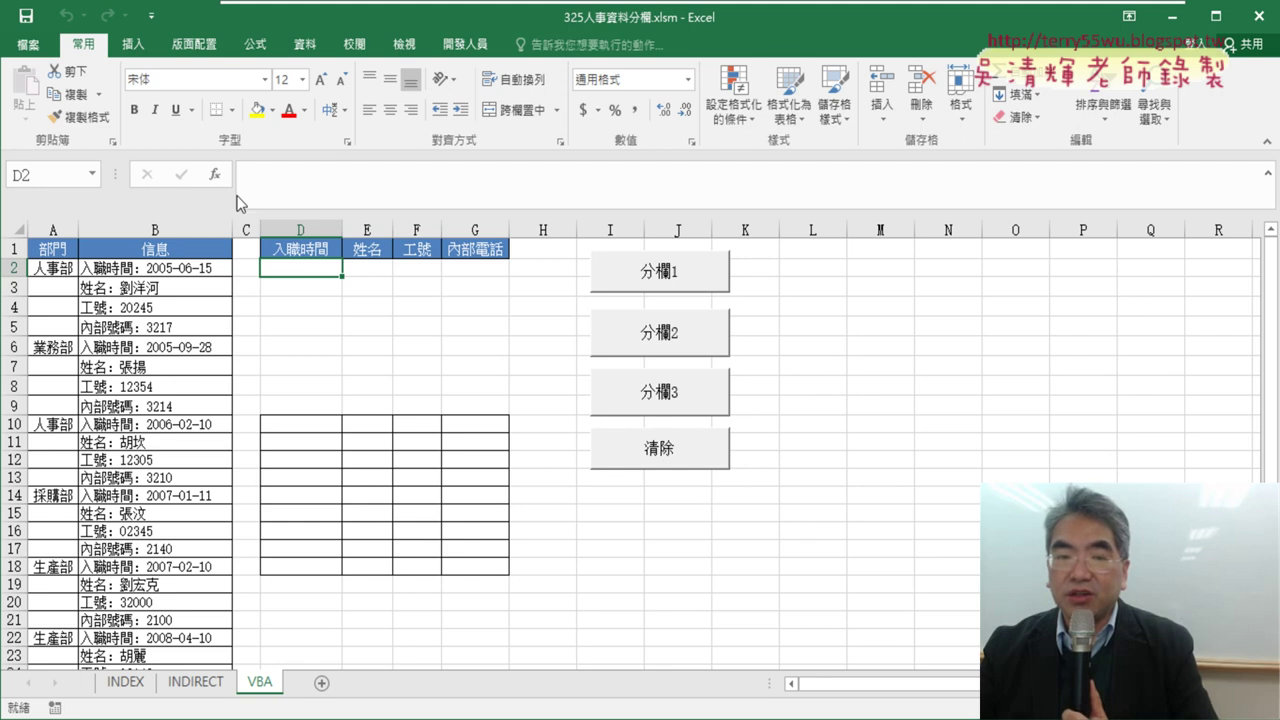
- For D2, show the 檢視與參照 function category in Insert Function with COLUMN selected
{"action": "left_click", "coordinate": [216, 177]}
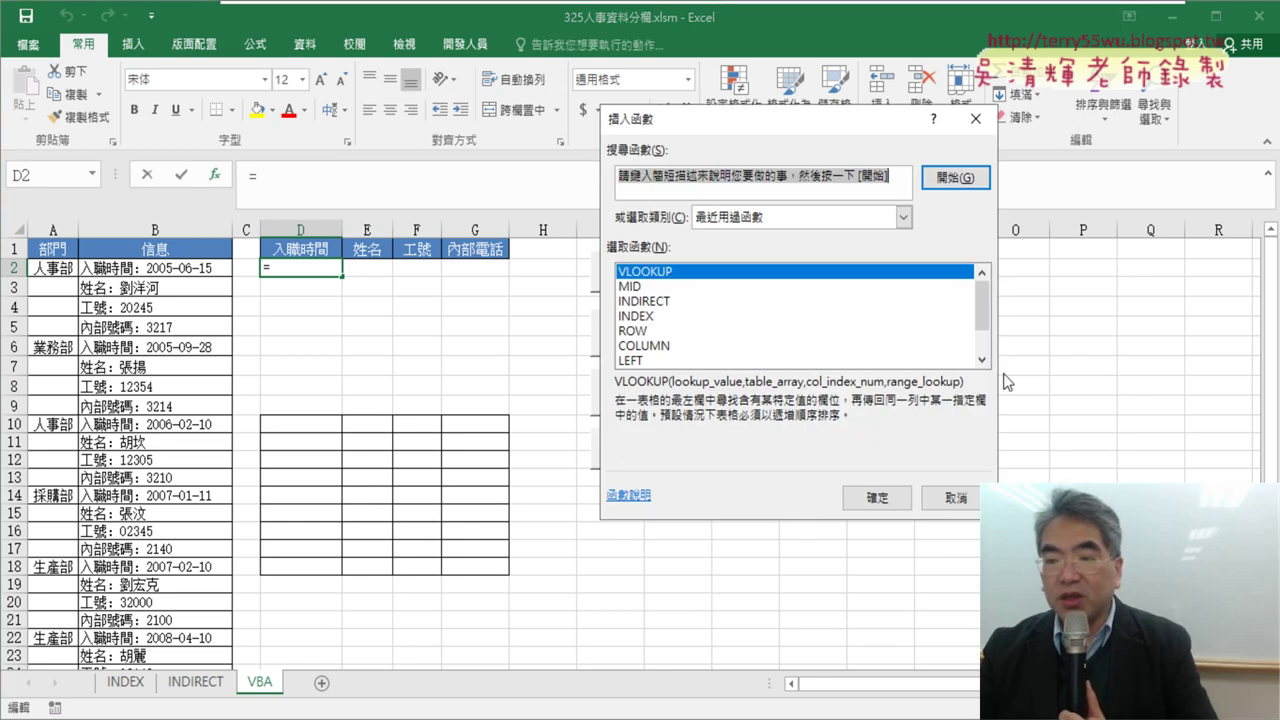
{"action": "left_click", "coordinate": [903, 217]}
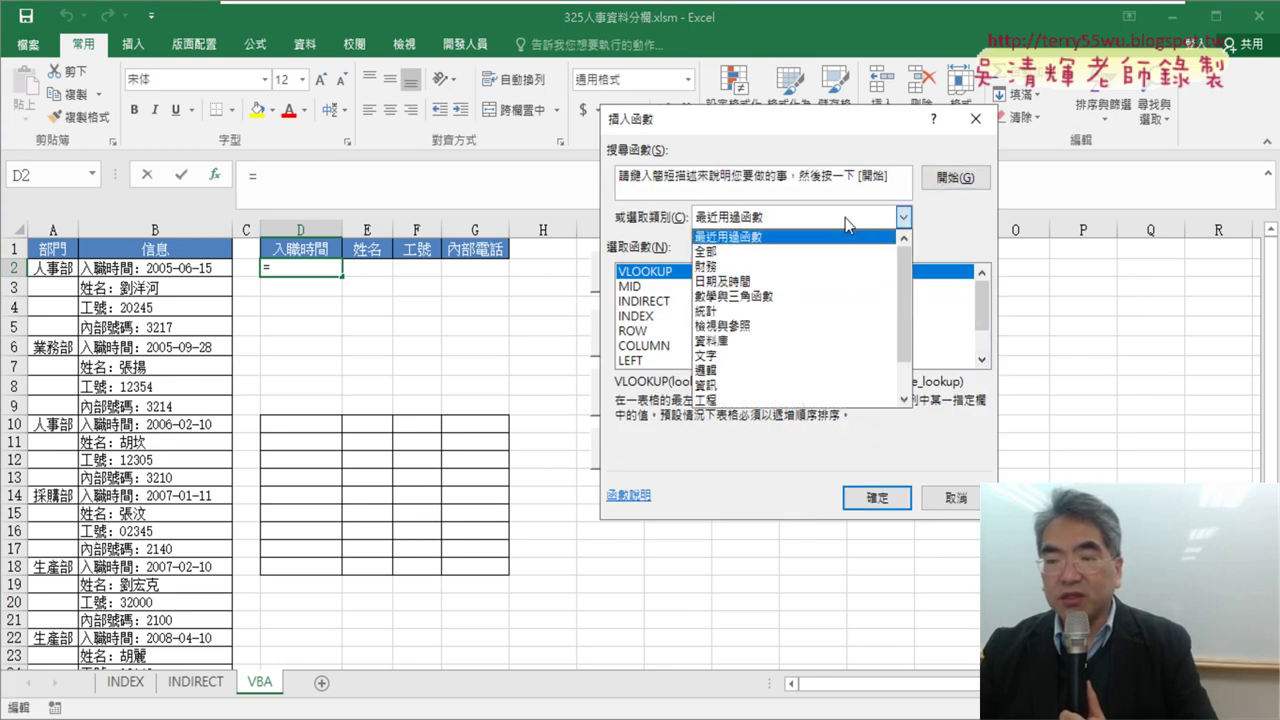
{"action": "left_click", "coordinate": [822, 326]}
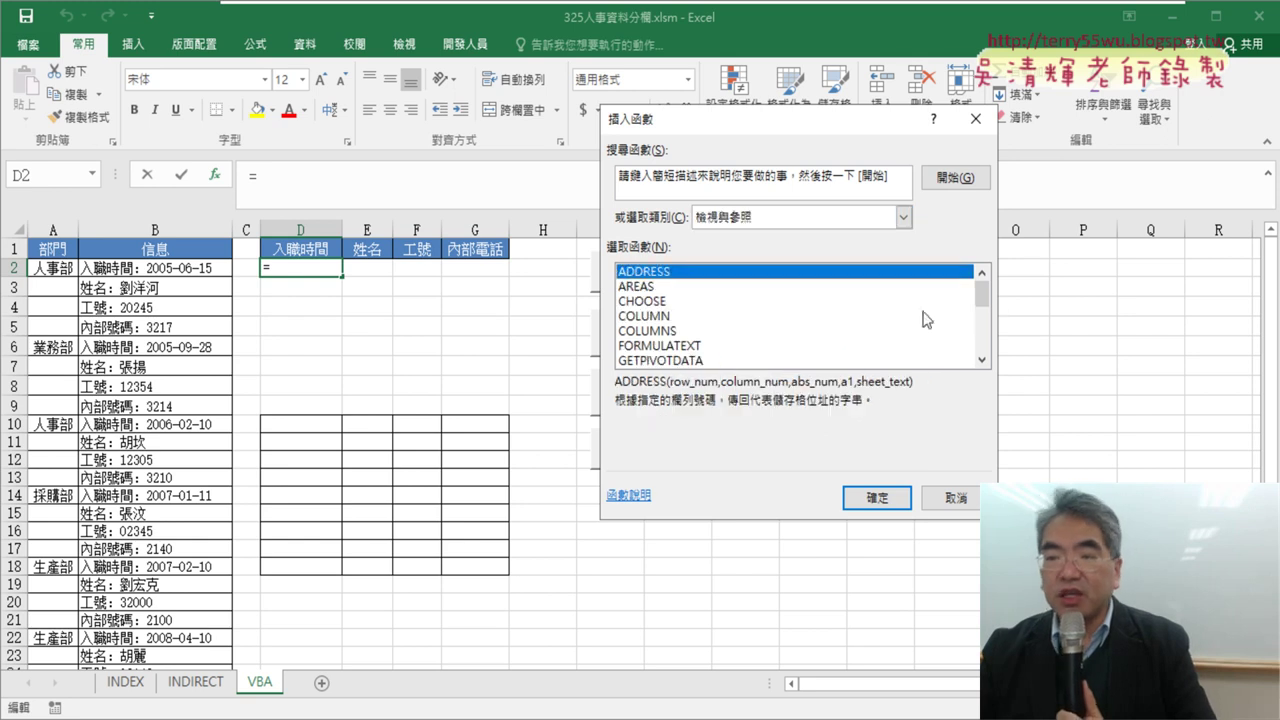
{"action": "left_click", "coordinate": [671, 318]}
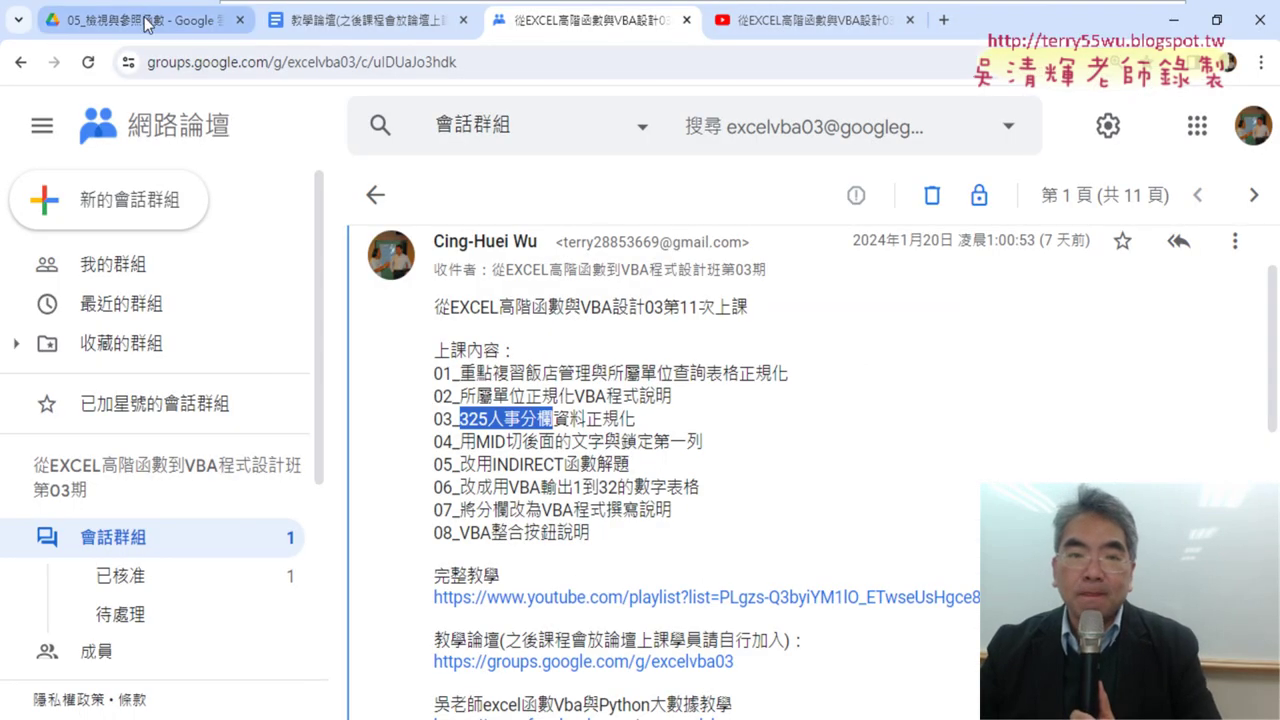
- Open the 325人事資料分欄 doc from Drive and select the formula =COLUMN()-3+(ROW()-2)*4
{"action": "left_click", "coordinate": [149, 22]}
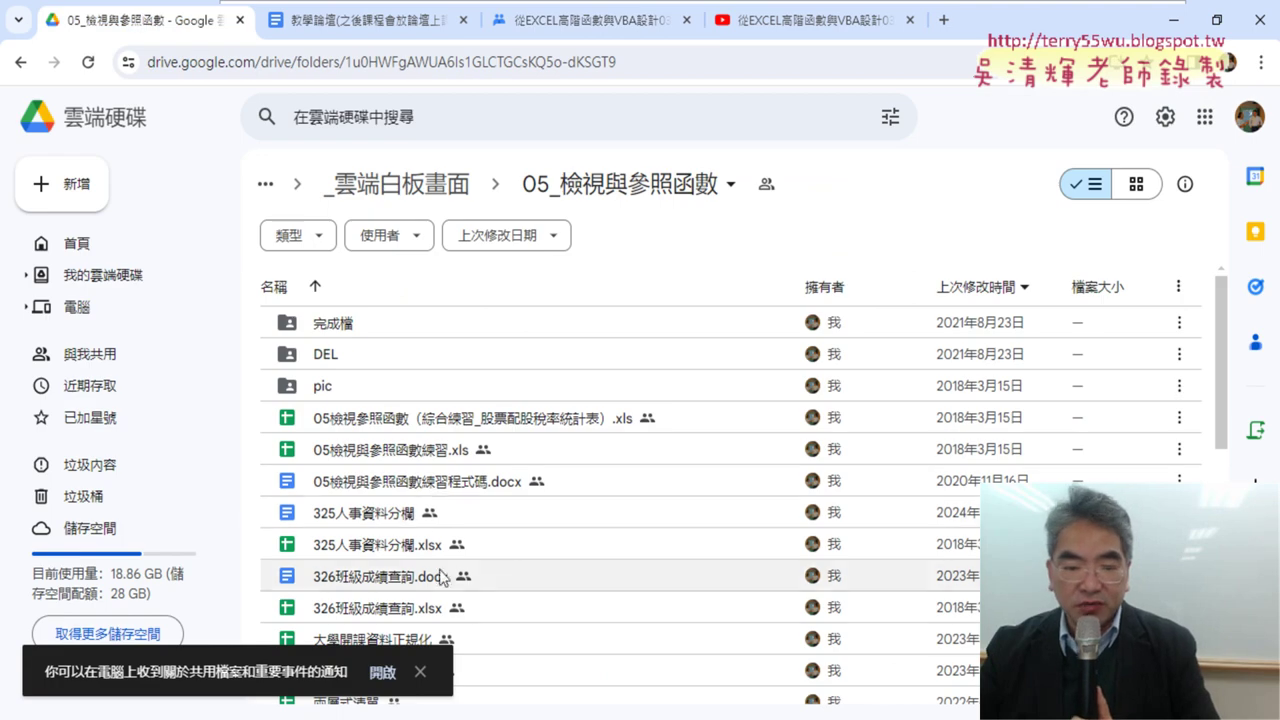
{"action": "double_click", "coordinate": [700, 508]}
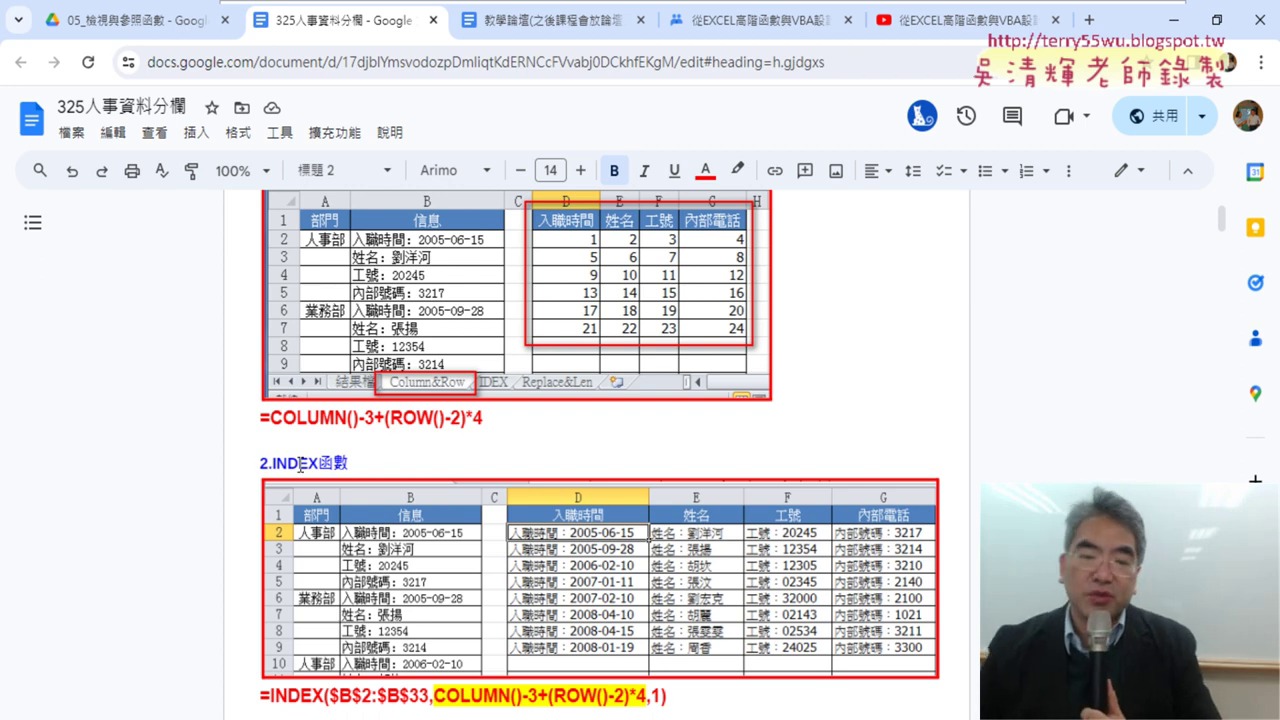
{"action": "left_click_drag", "start_coordinate": [260, 418], "coordinate": [480, 425]}
{"action": "key", "text": "ctrl+c"}
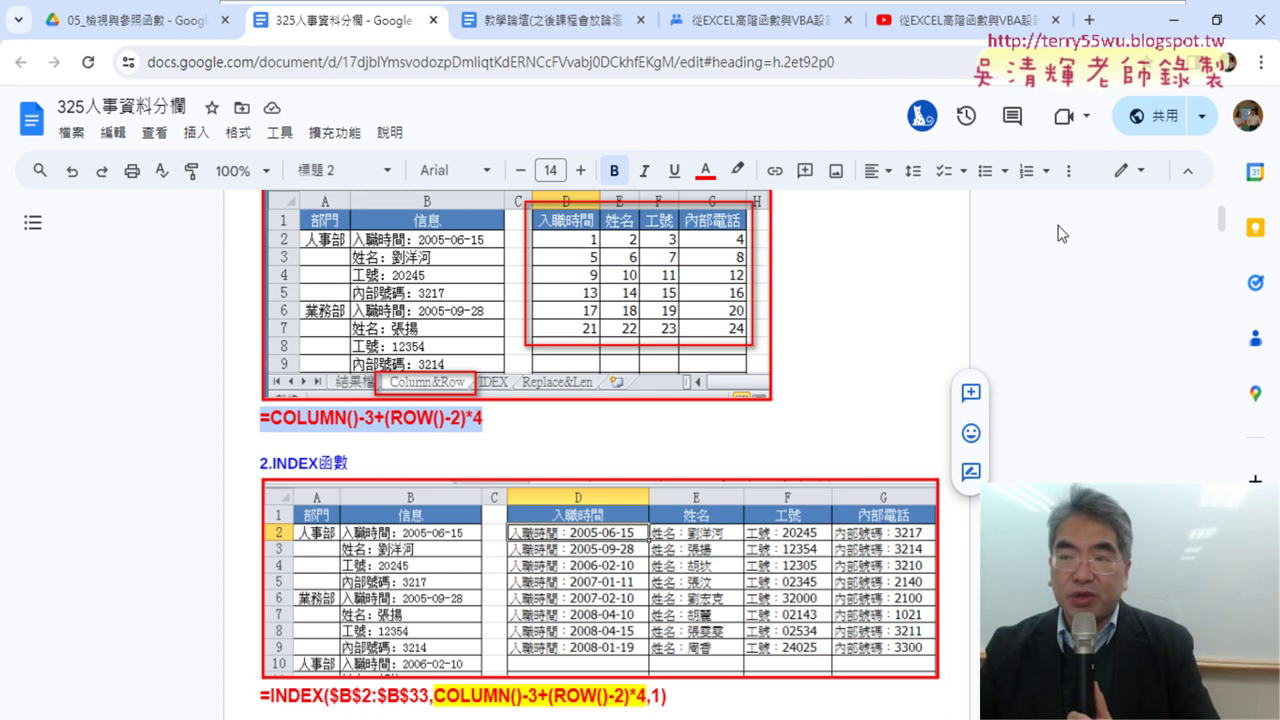
{"action": "left_click", "coordinate": [1178, 30]}
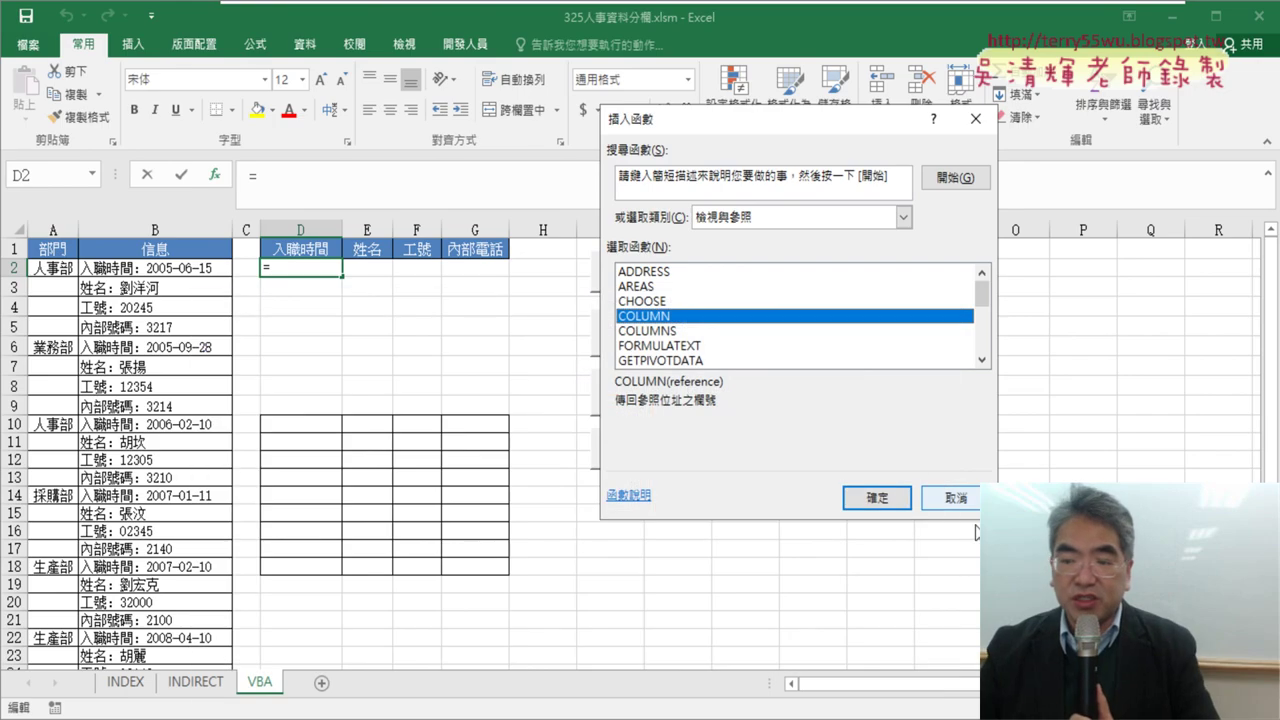
- Paste =COLUMN()-3+(ROW()-2)*4 into D2 and fill it across D2:G9, numbering 1 to 32
{"action": "left_click", "coordinate": [953, 495]}
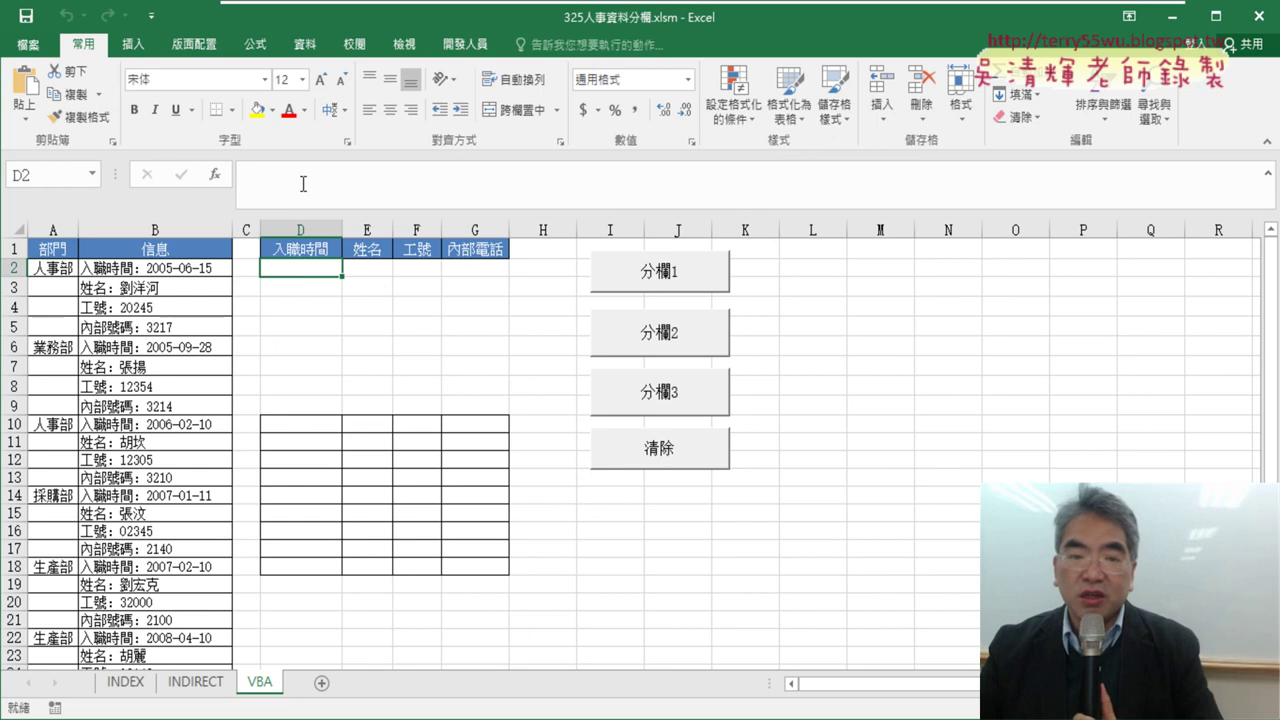
{"action": "left_click", "coordinate": [303, 180]}
{"action": "key", "text": "ctrl+v"}
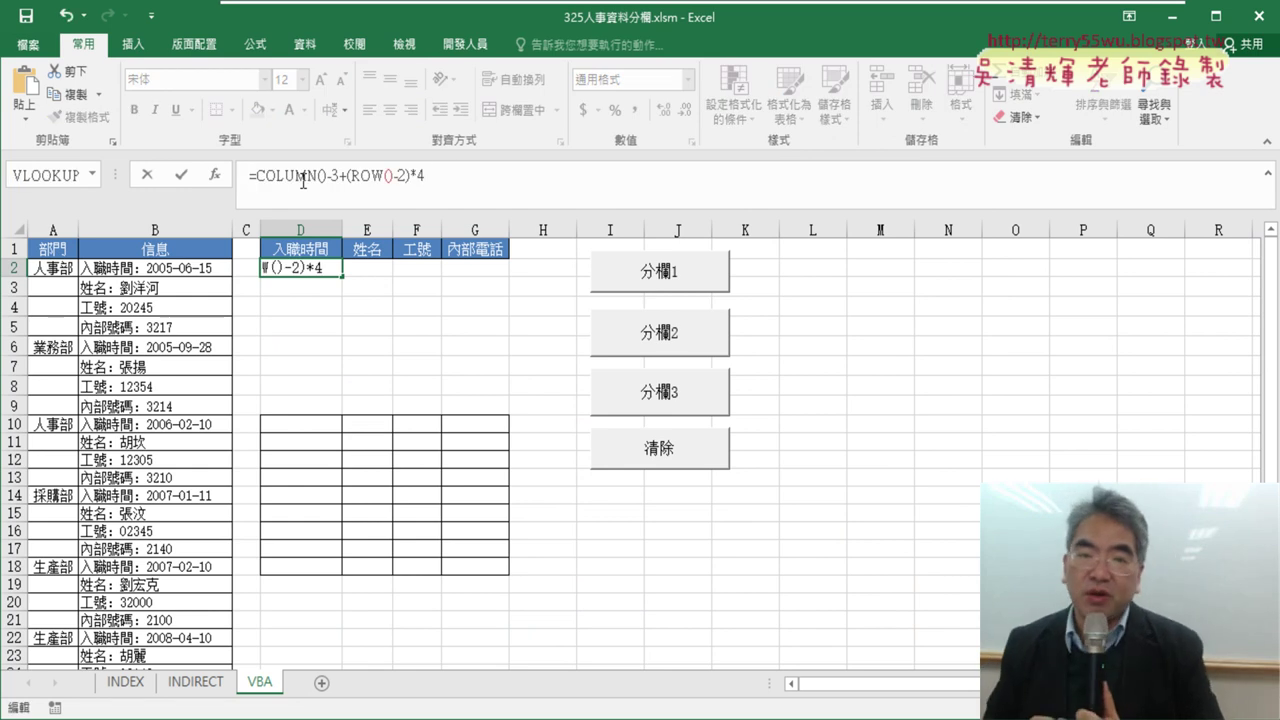
{"action": "left_click", "coordinate": [181, 175]}
{"action": "mouse_move", "coordinate": [341, 275]}
{"action": "left_mouse_down"}
{"action": "mouse_move", "coordinate": [503, 276]}
{"action": "mouse_move", "coordinate": [510, 412]}
{"action": "left_mouse_up"}
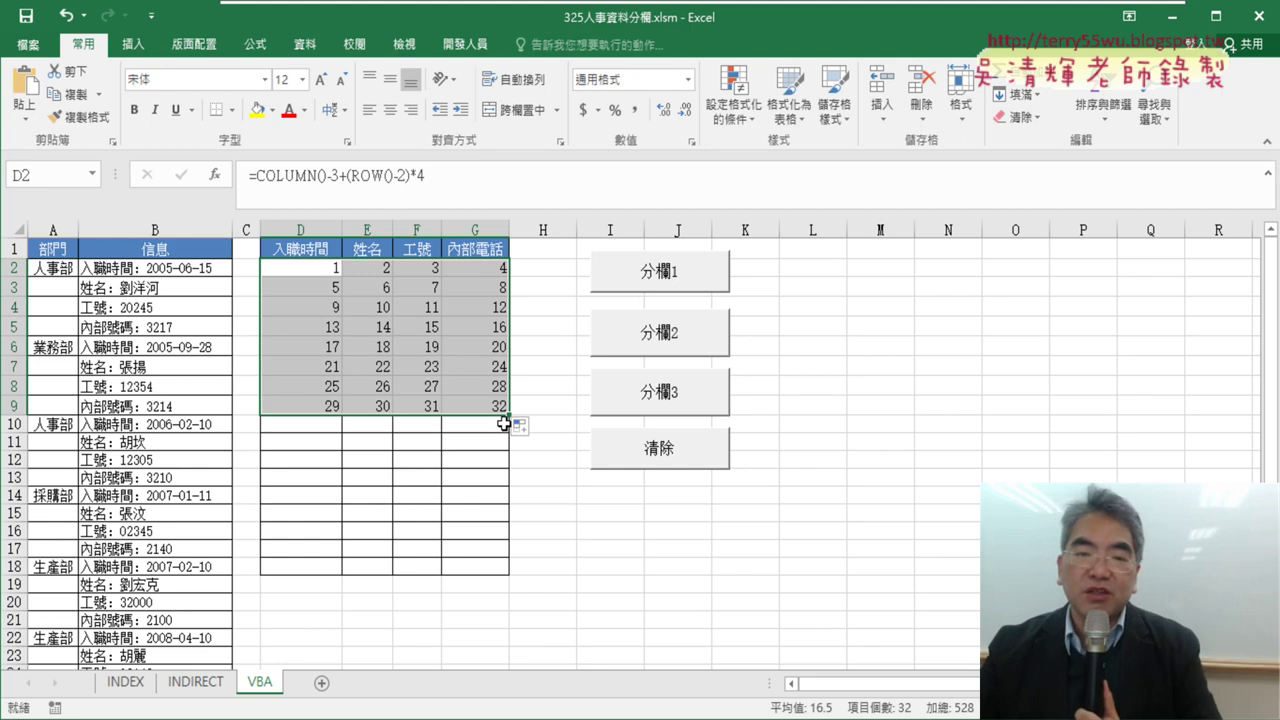
{"action": "left_click", "coordinate": [321, 274]}
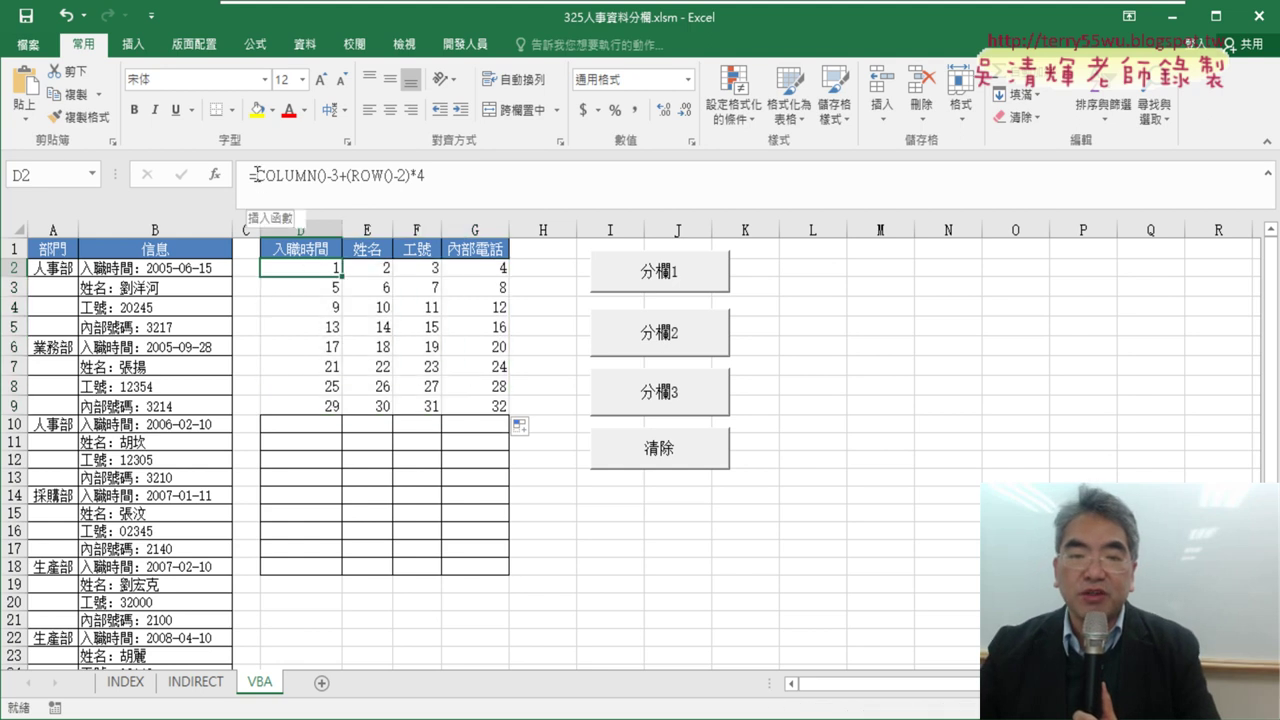
- Cut D2's formula text and start the array form of INDEX in D2
{"action": "left_click_drag", "start_coordinate": [257, 175], "coordinate": [424, 175]}
{"action": "right_click", "coordinate": [390, 180]}
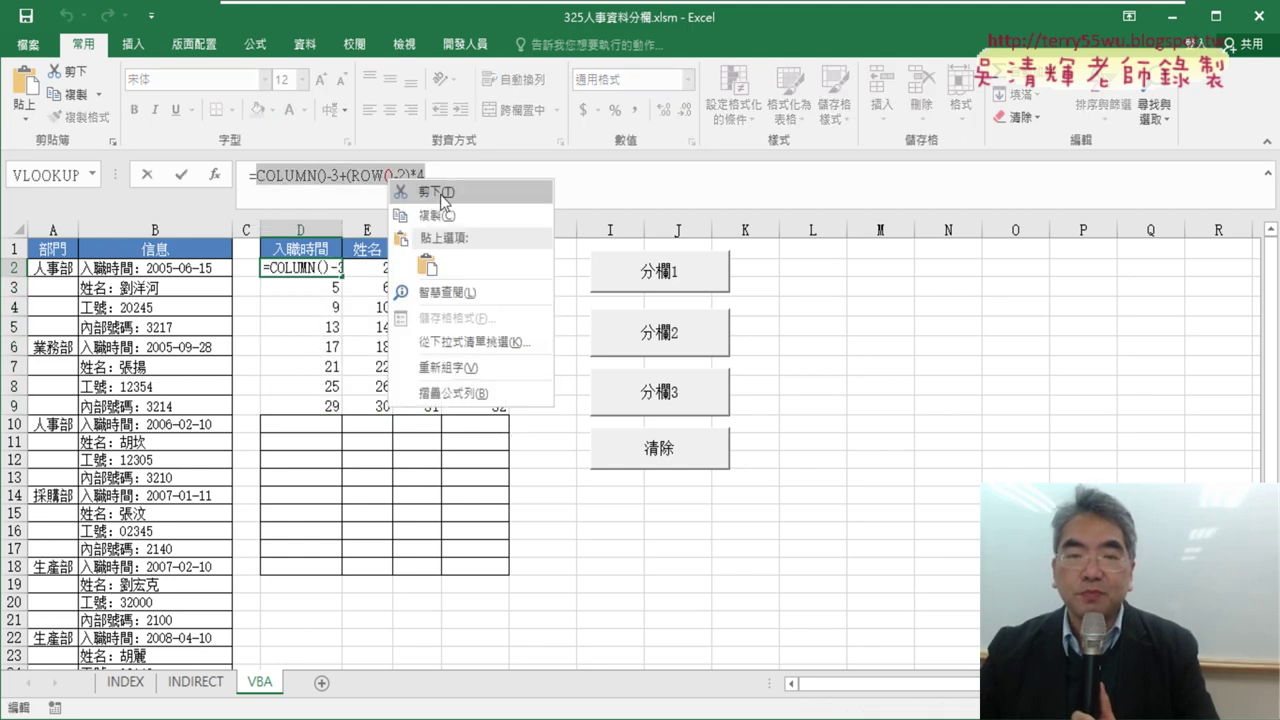
{"action": "left_click", "coordinate": [441, 193]}
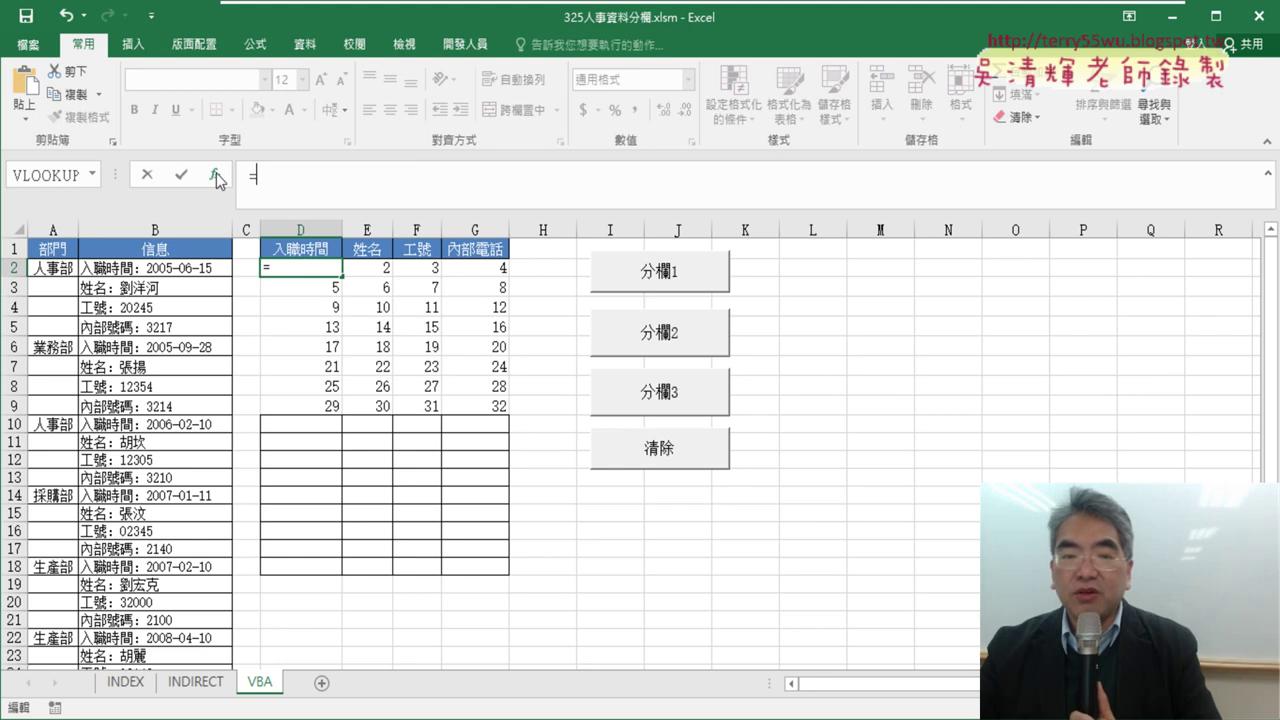
{"action": "left_click", "coordinate": [216, 176]}
{"action": "double_click", "coordinate": [982, 360]}
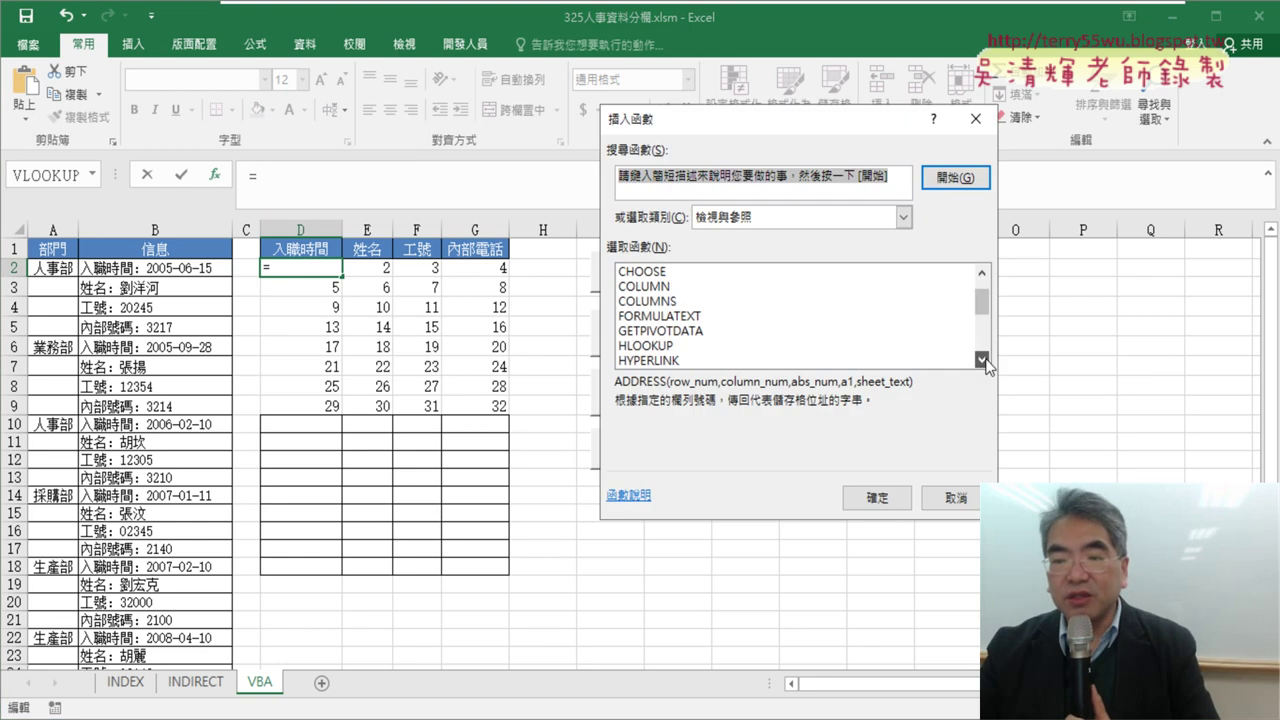
{"action": "scroll", "coordinate": [986, 355], "scroll_direction": "down", "scroll_amount": 2}
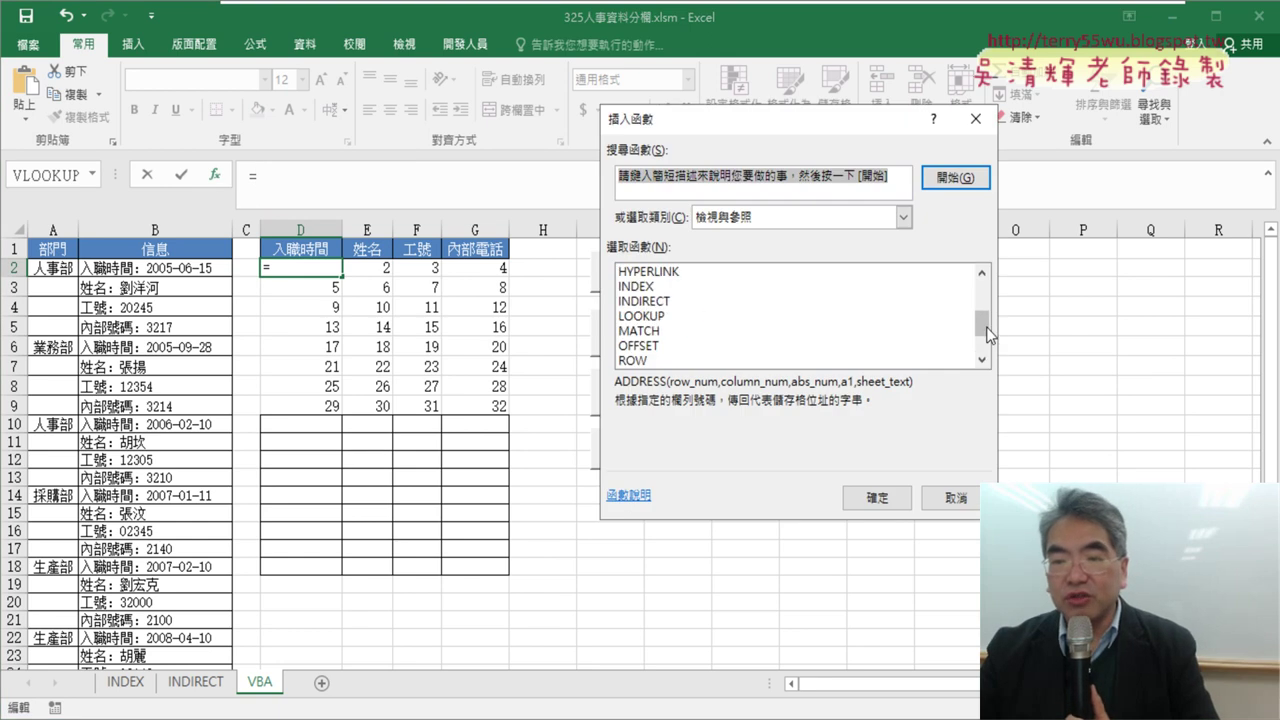
{"action": "left_click", "coordinate": [640, 287]}
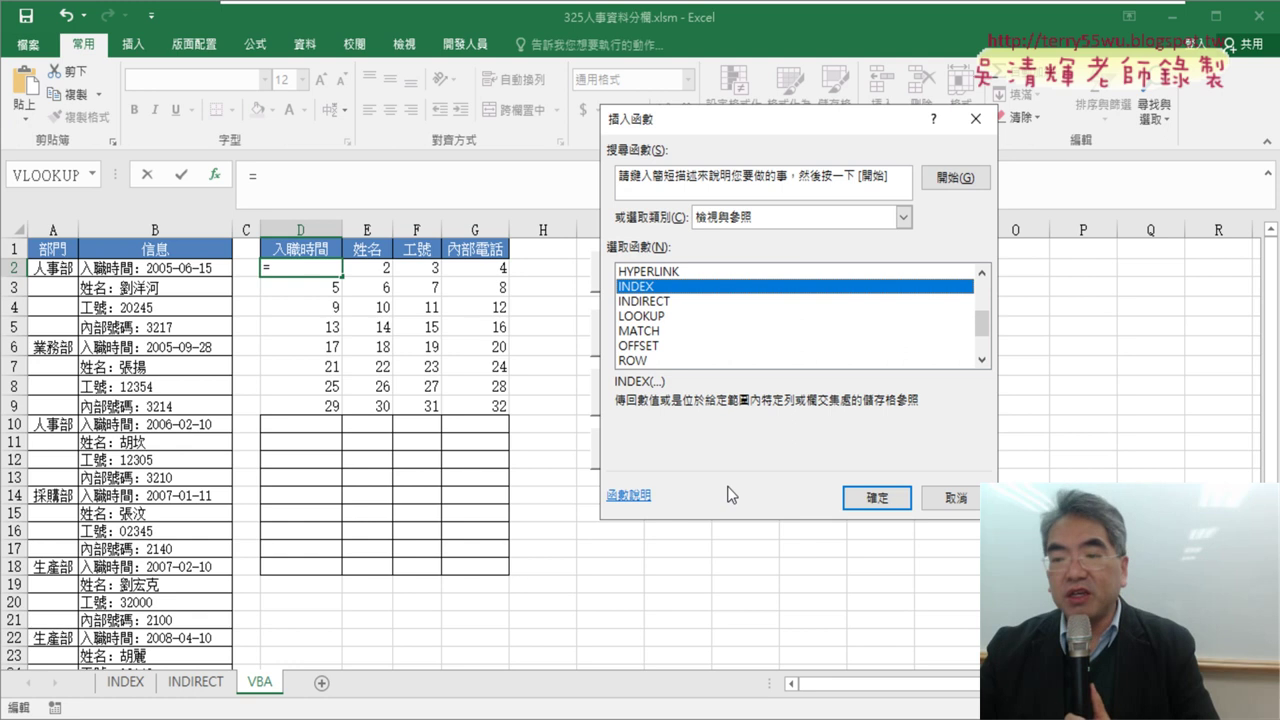
{"action": "left_click", "coordinate": [884, 508]}
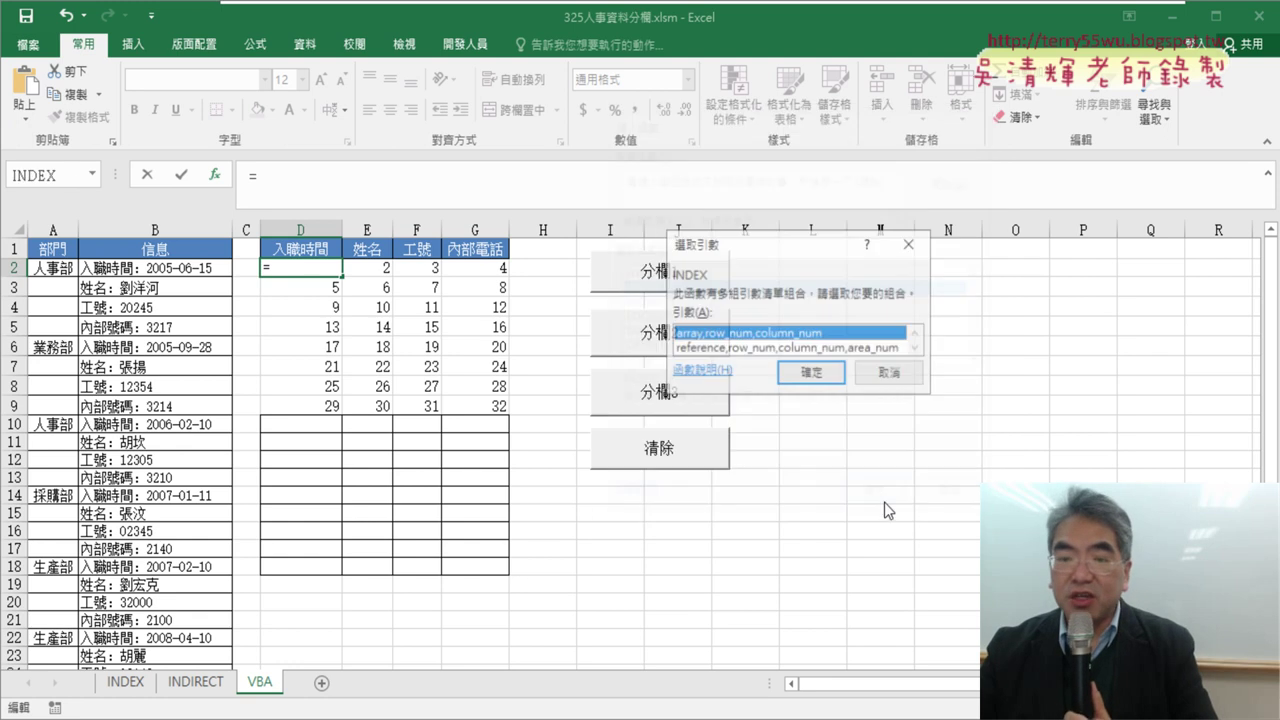
{"action": "left_click", "coordinate": [805, 378]}
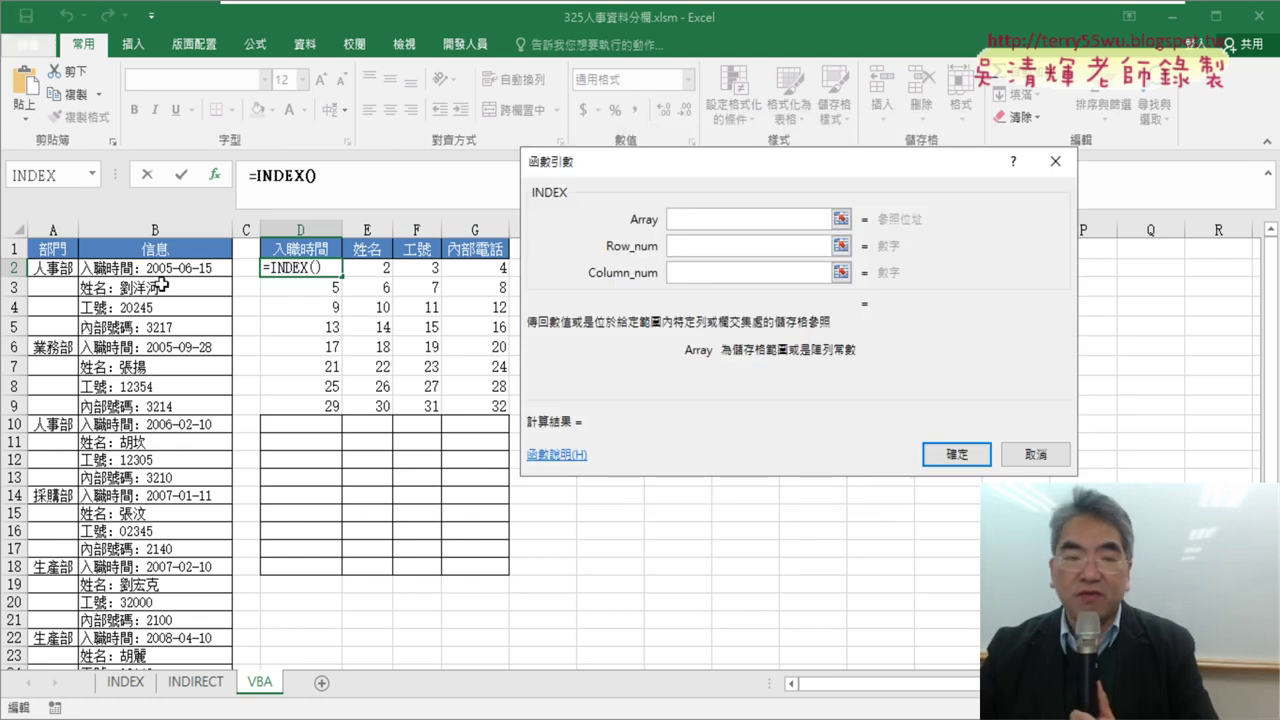
- Give INDEX array $B$2:$B$33, row COLUMN()-3+(ROW()-2)*4, column 1, and confirm
{"action": "left_click", "coordinate": [152, 268]}
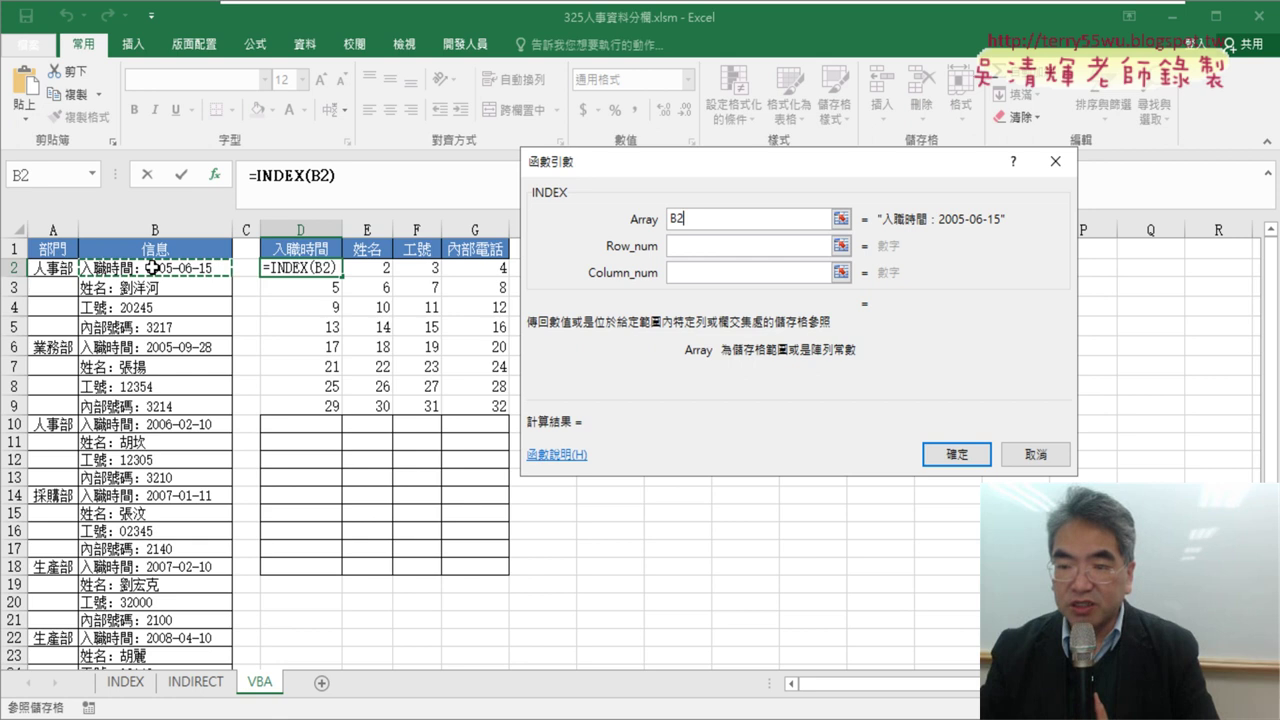
{"action": "key", "text": "ctrl+shift+Down"}
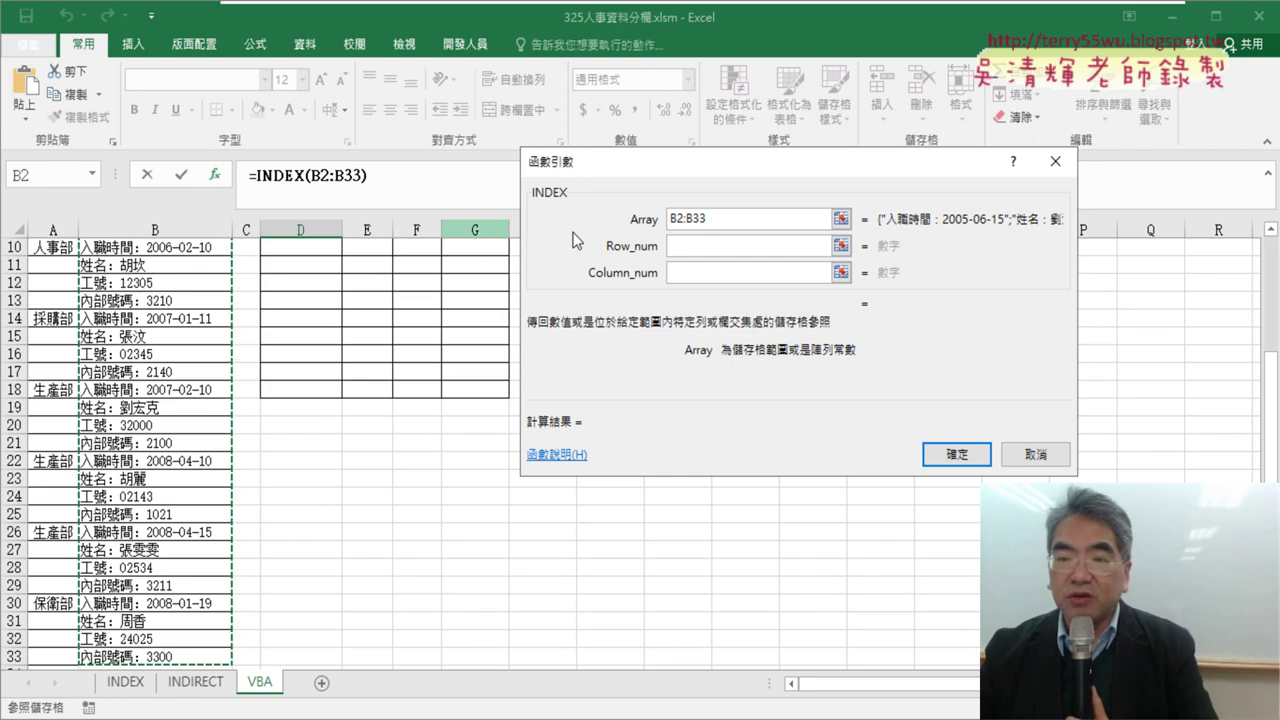
{"action": "left_click", "coordinate": [679, 247]}
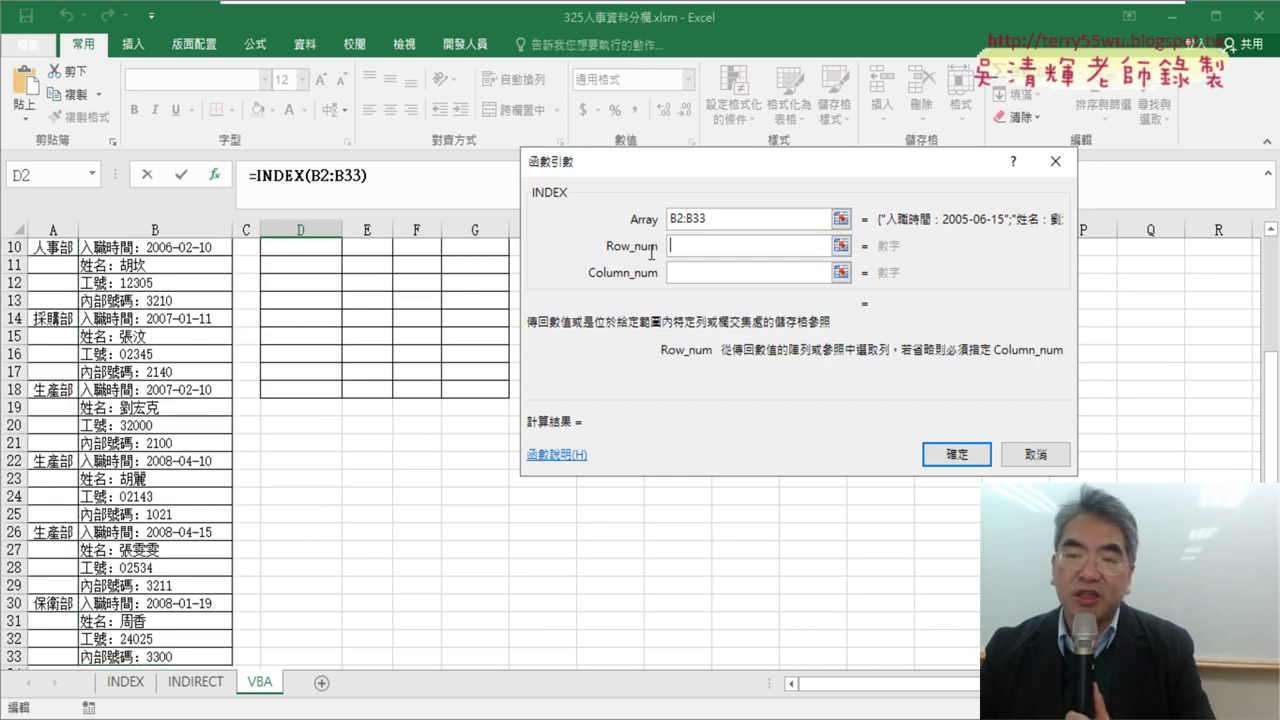
{"action": "right_click", "coordinate": [691, 254]}
{"action": "left_click", "coordinate": [752, 315]}
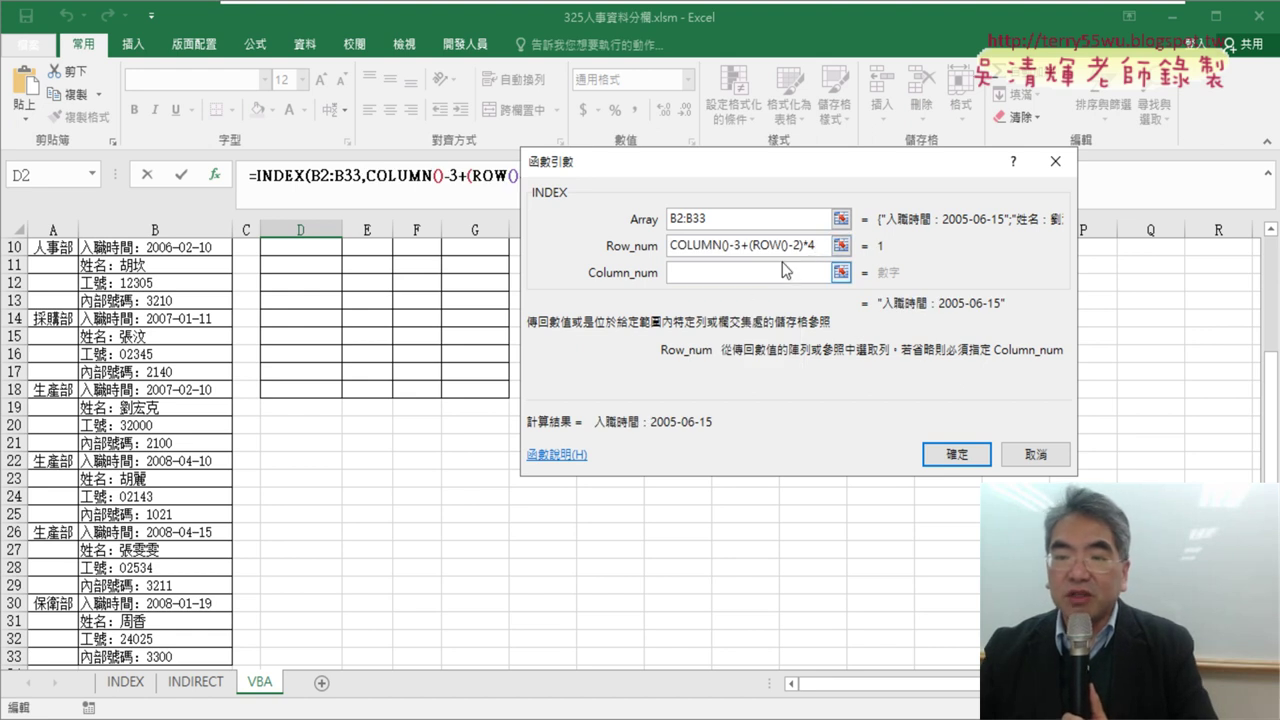
{"action": "scroll", "coordinate": [147, 325], "scroll_direction": "up", "scroll_amount": 3}
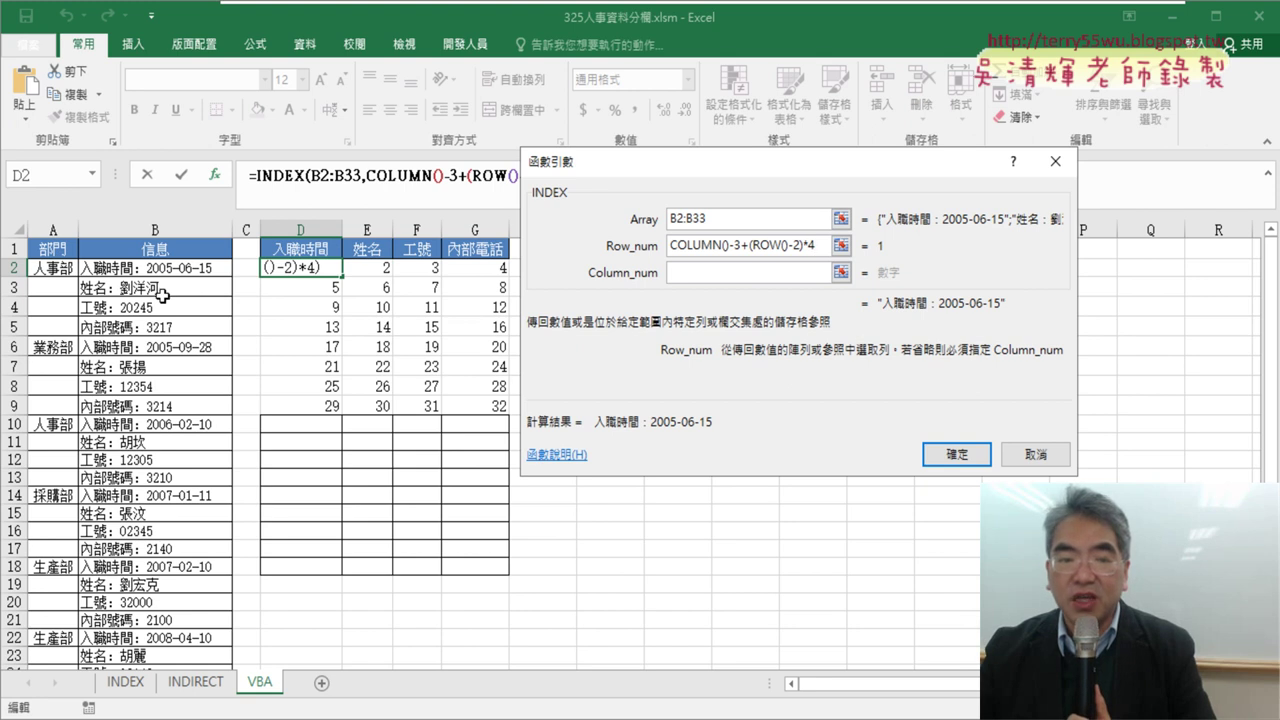
{"action": "left_click", "coordinate": [690, 272]}
{"action": "type", "text": "1"}
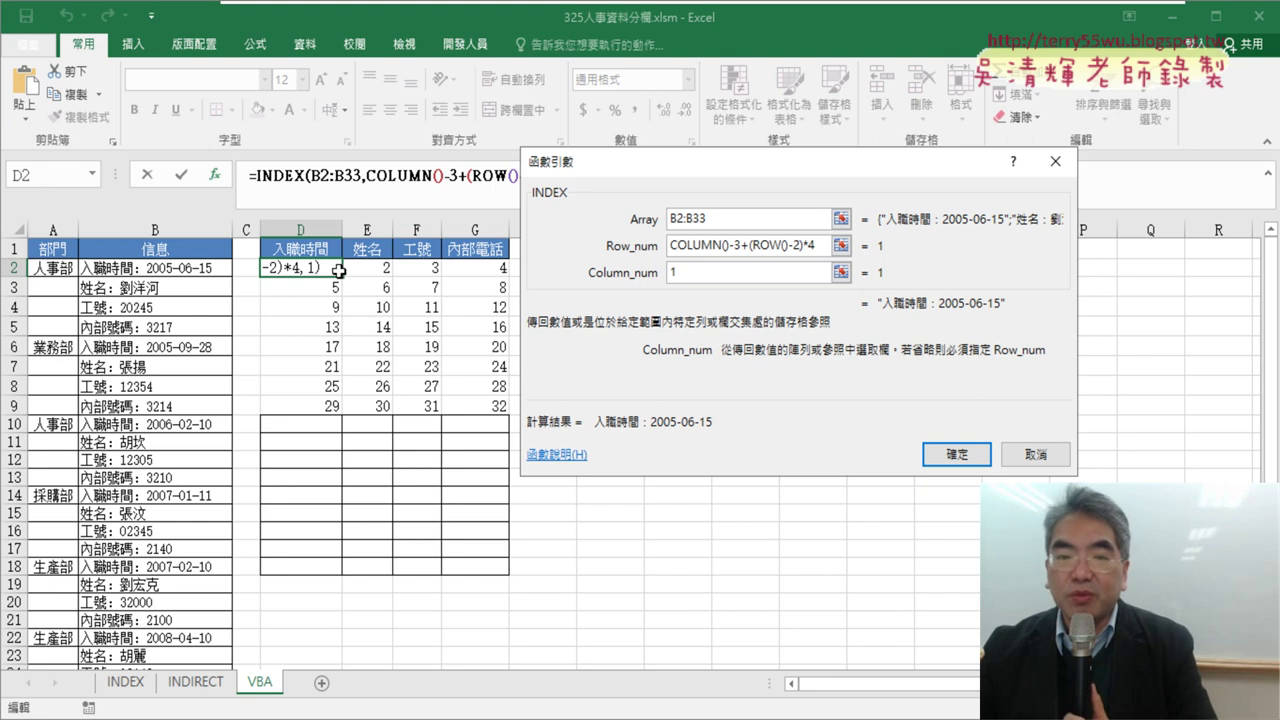
{"action": "left_click", "coordinate": [627, 222]}
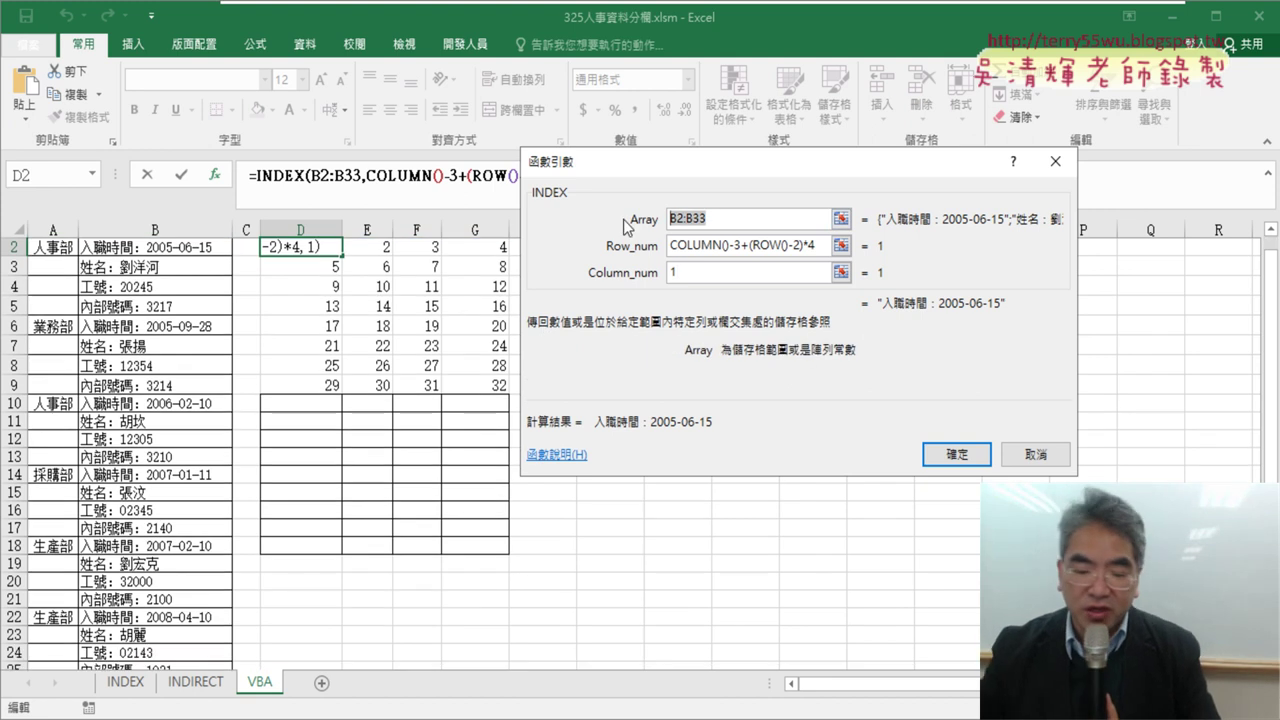
{"action": "key", "text": "F4"}
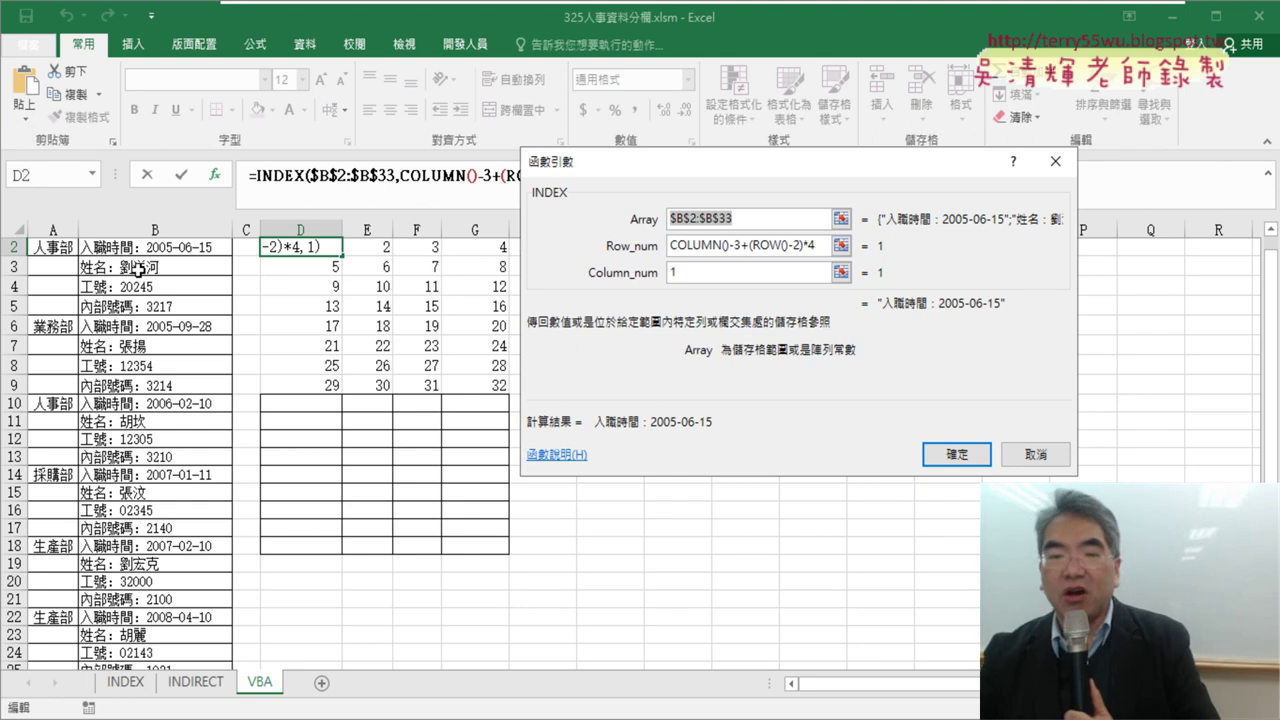
{"action": "left_click", "coordinate": [958, 455]}
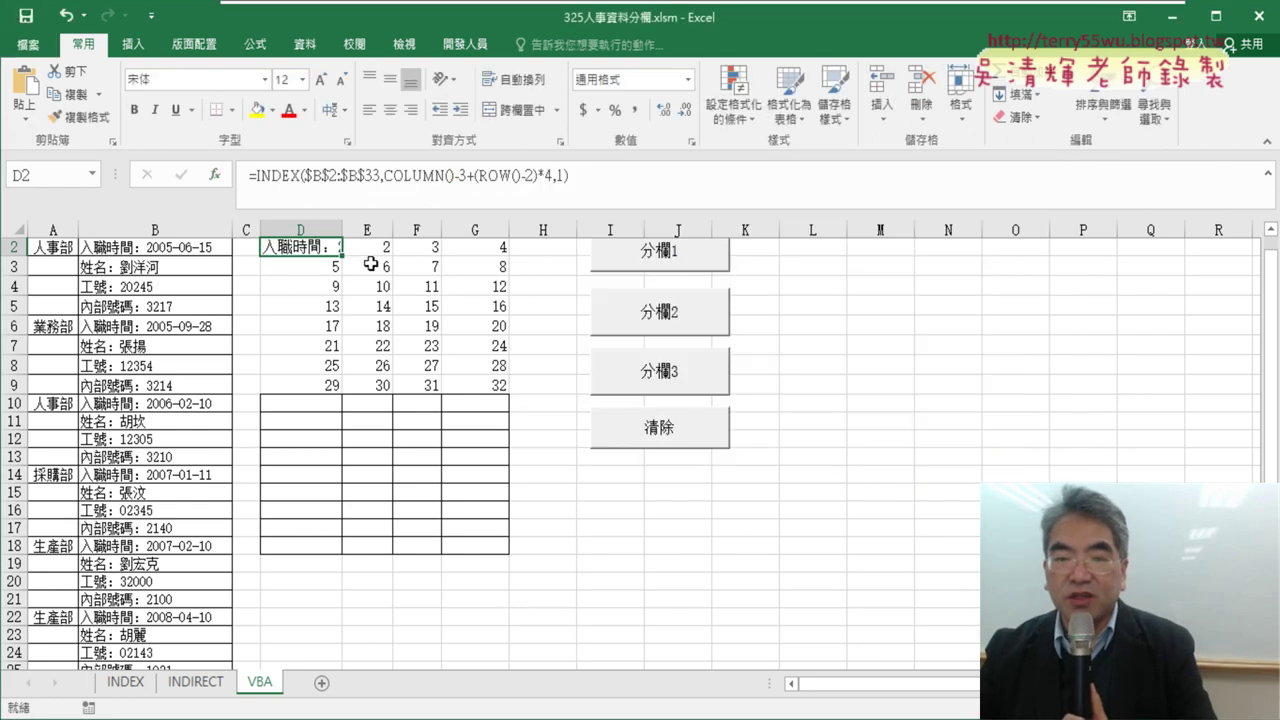
- Fill D2's INDEX formula over D2:G9, AutoFit columns D–G, then select the INDEX part in D2
{"action": "mouse_move", "coordinate": [343, 256]}
{"action": "left_mouse_down"}
{"action": "mouse_move", "coordinate": [509, 255]}
{"action": "mouse_move", "coordinate": [511, 393]}
{"action": "left_mouse_up"}
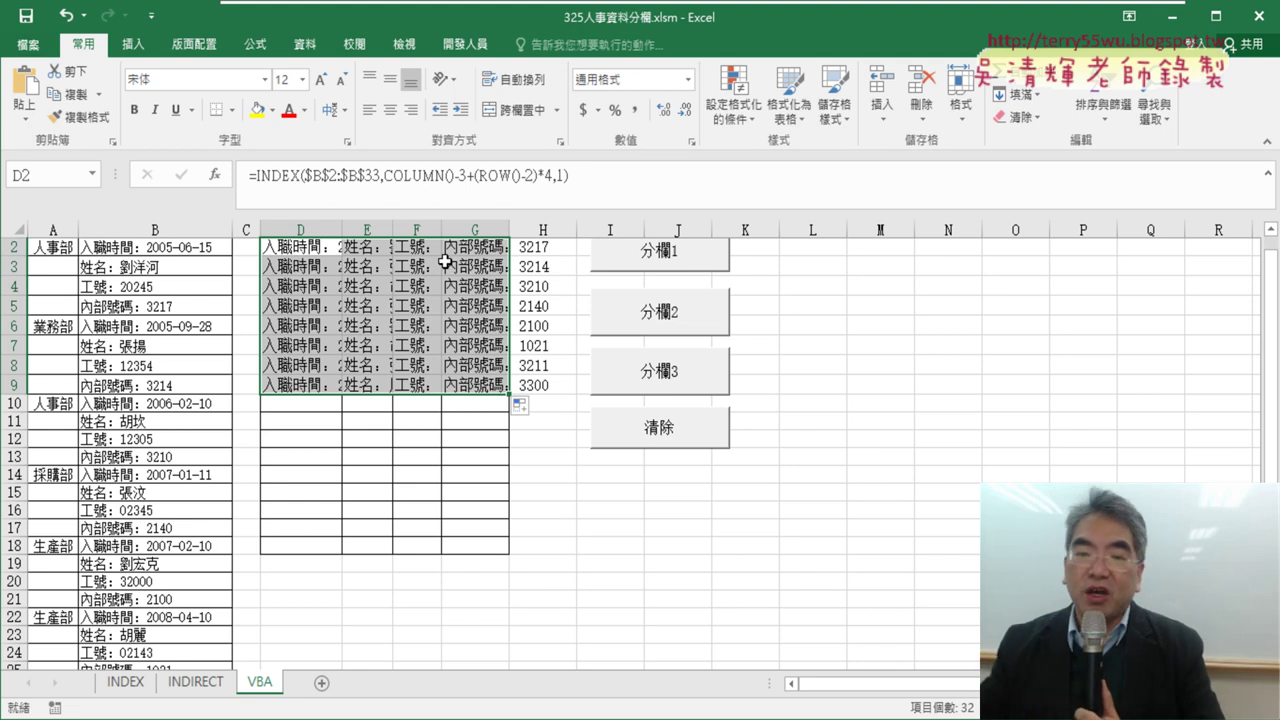
{"action": "left_click_drag", "start_coordinate": [328, 225], "coordinate": [505, 228]}
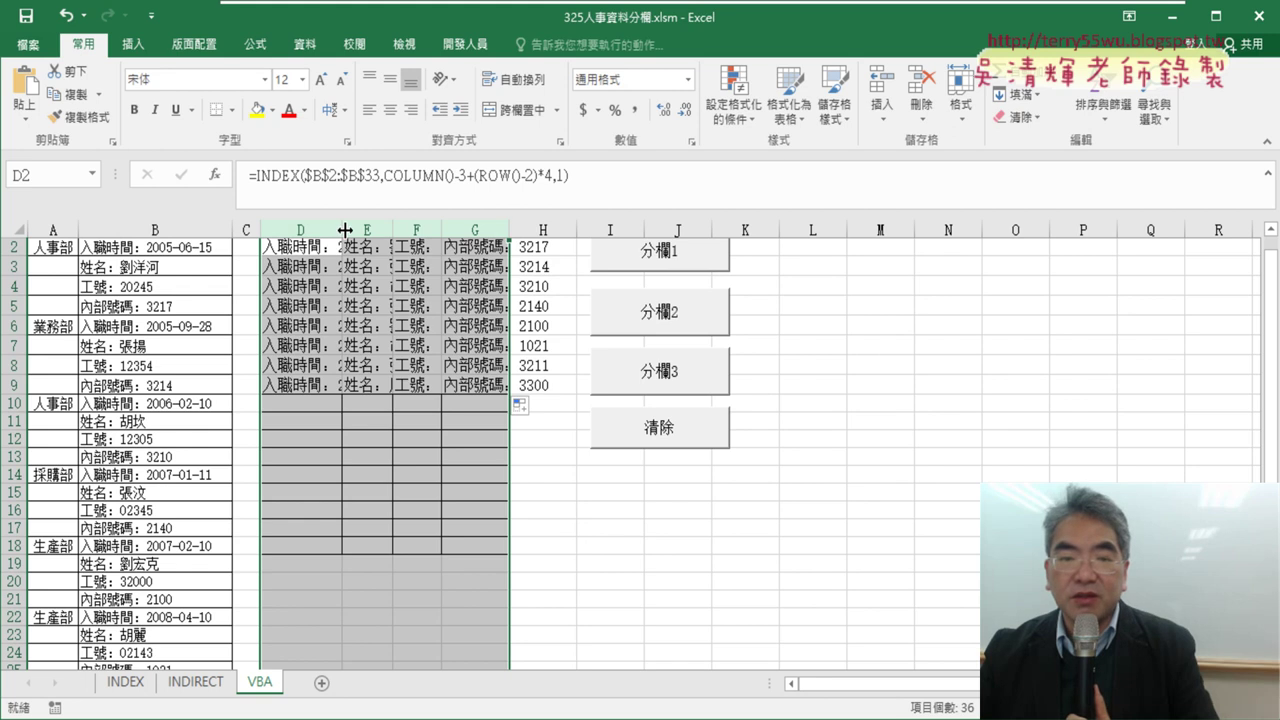
{"action": "double_click", "coordinate": [342, 230]}
{"action": "scroll", "coordinate": [493, 320], "scroll_direction": "up", "scroll_amount": 1}
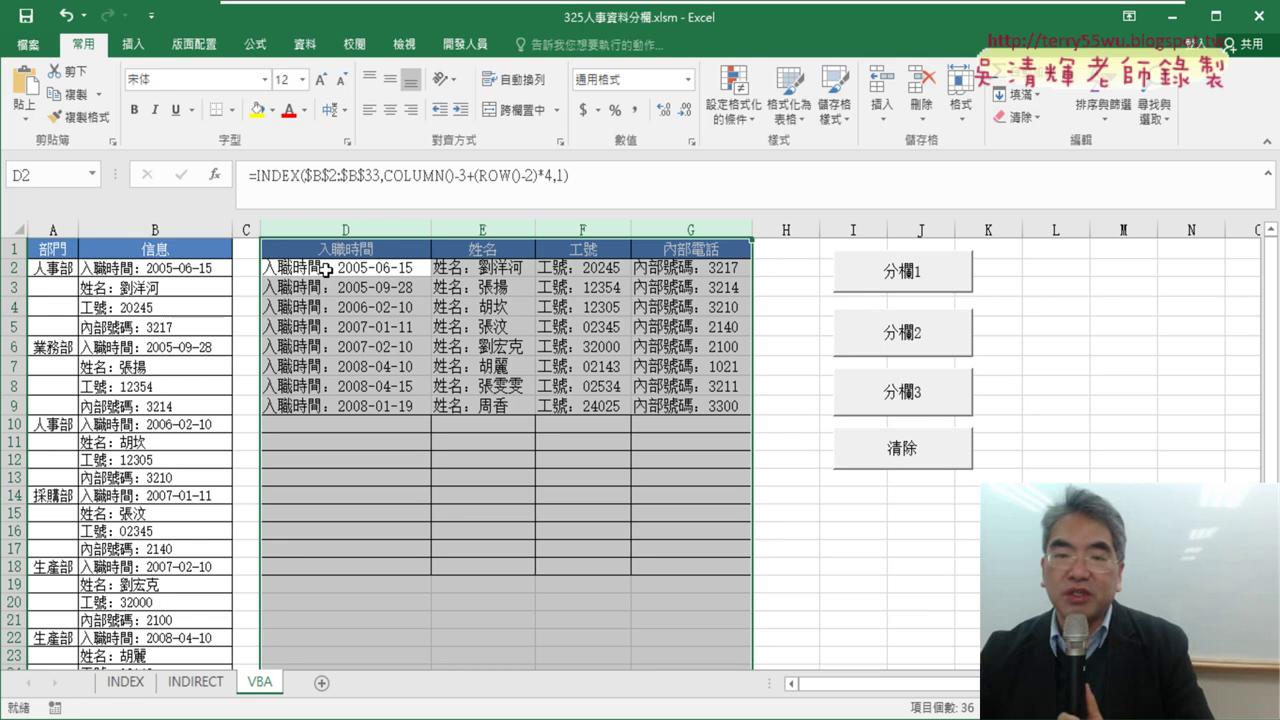
{"action": "left_click", "coordinate": [326, 270]}
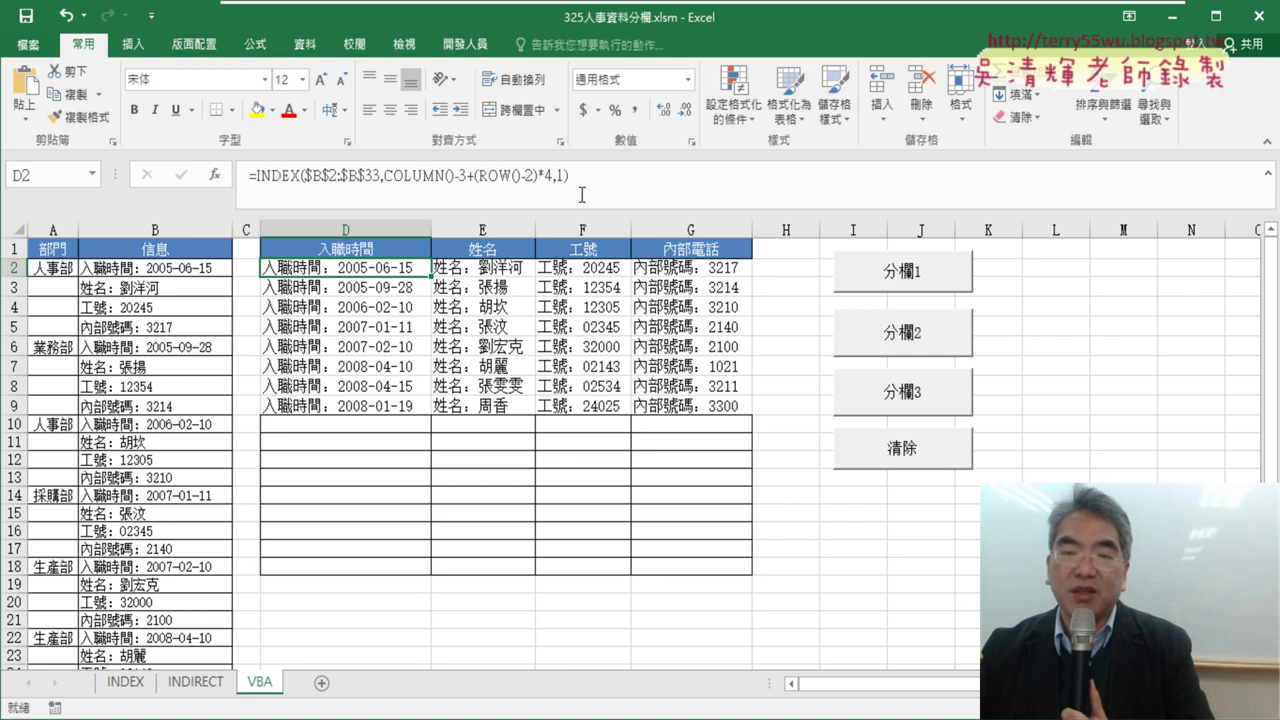
{"action": "left_click_drag", "start_coordinate": [580, 175], "coordinate": [258, 175]}
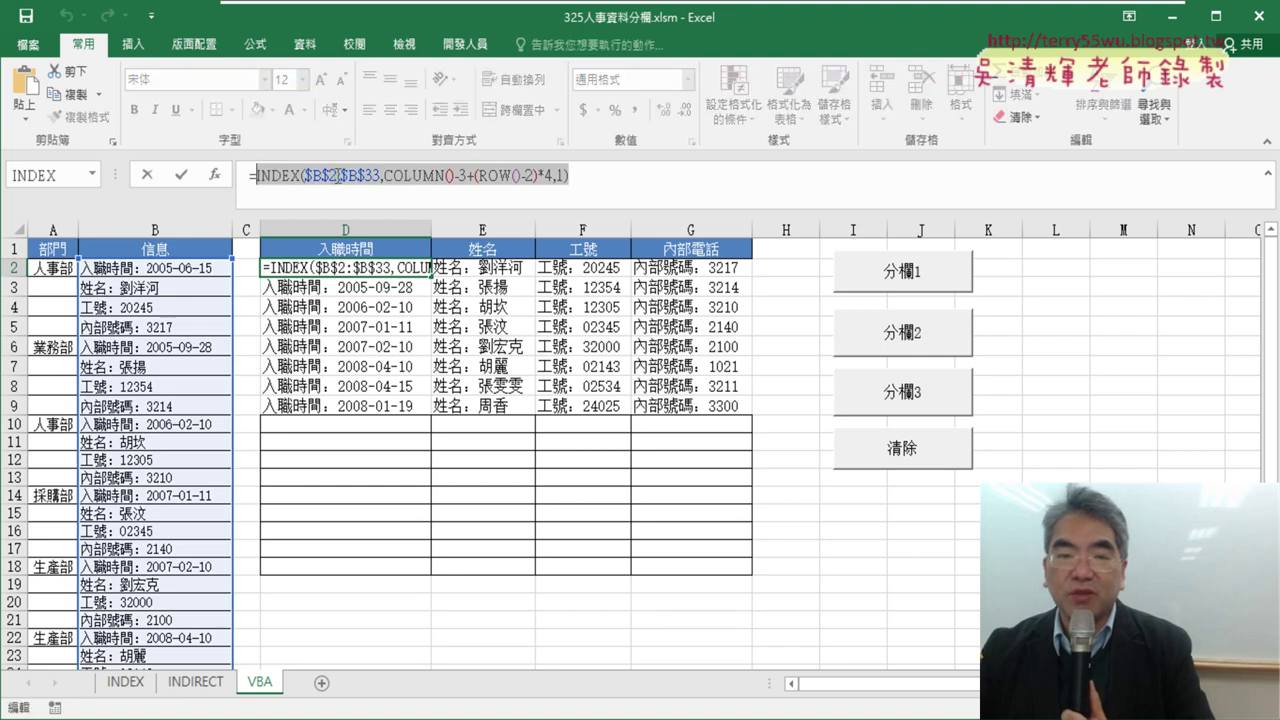
- Cut the INDEX expression from D2 and paste it as the Text argument of a new MID function
{"action": "right_click", "coordinate": [336, 177]}
{"action": "left_click", "coordinate": [385, 190]}
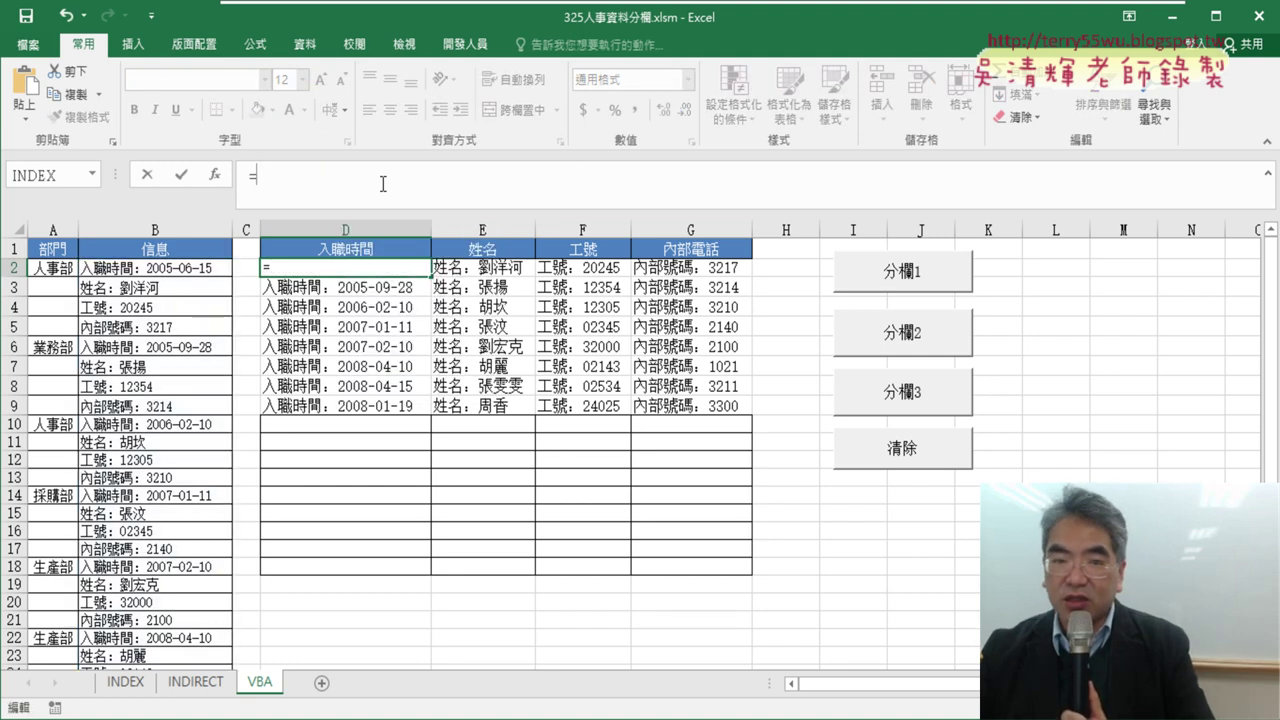
{"action": "left_click", "coordinate": [215, 175]}
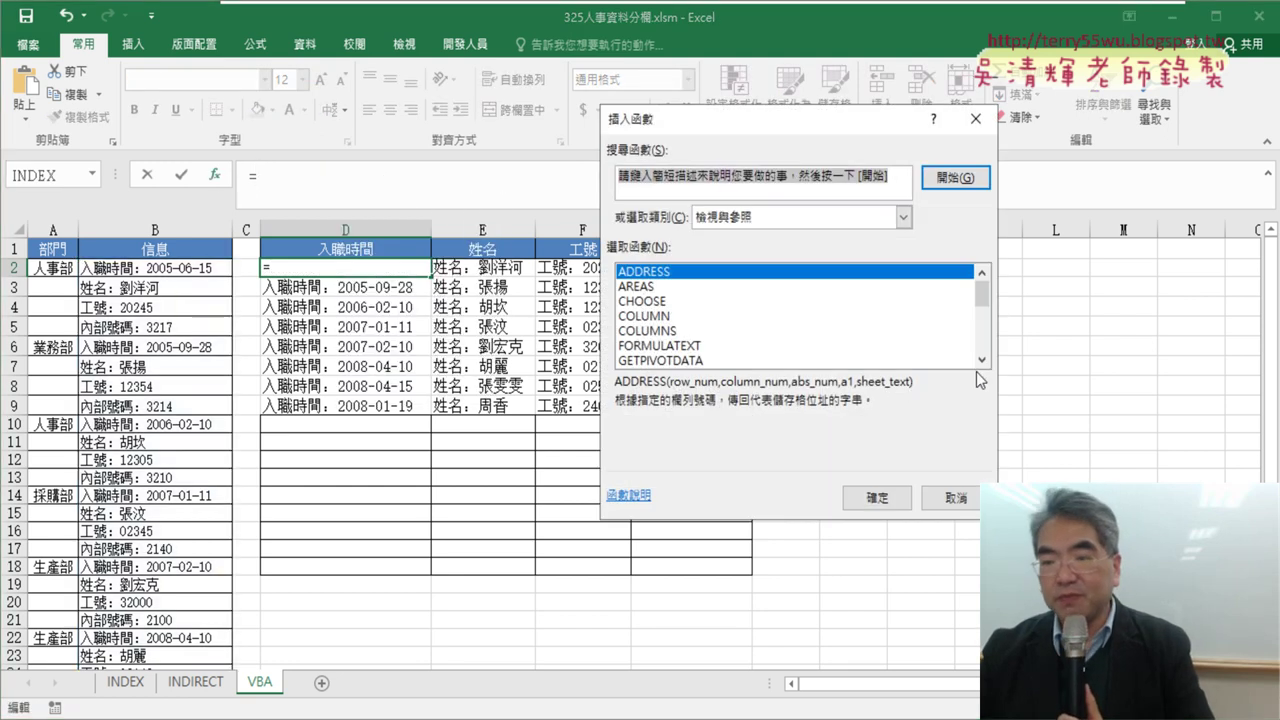
{"action": "left_click", "coordinate": [903, 216]}
{"action": "left_click", "coordinate": [768, 356]}
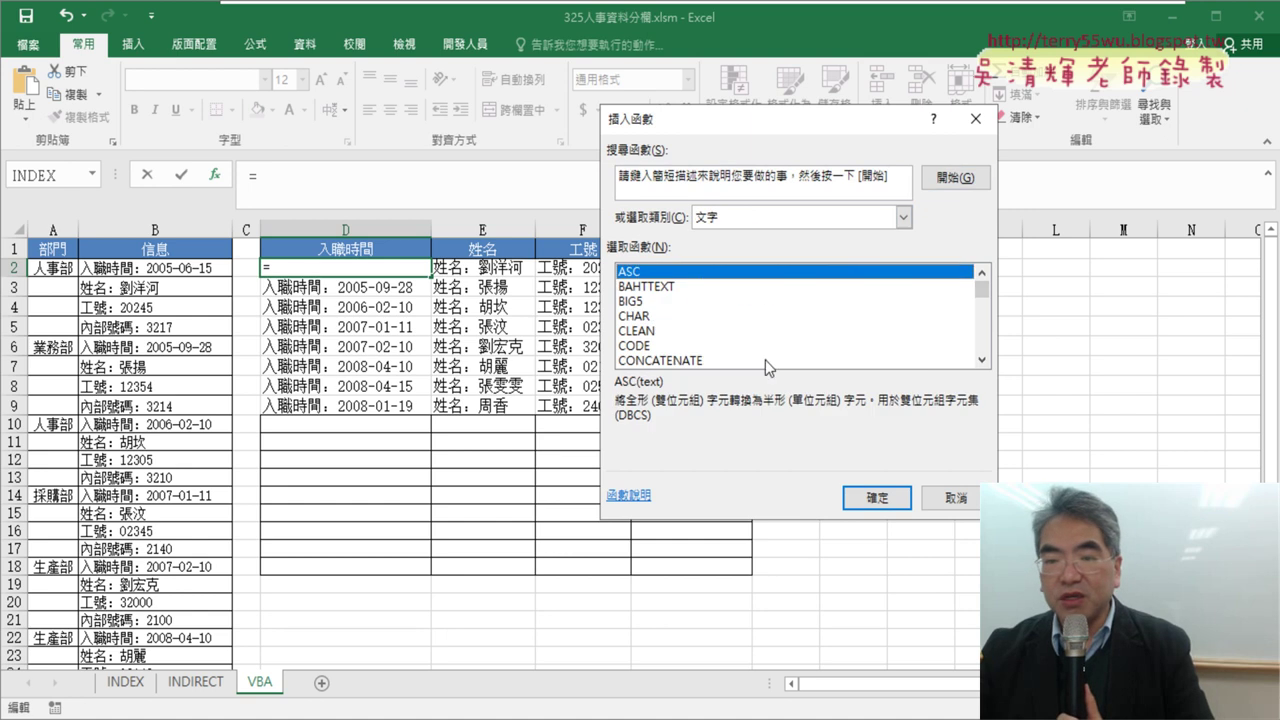
{"action": "scroll", "coordinate": [726, 336], "scroll_direction": "down", "scroll_amount": 1}
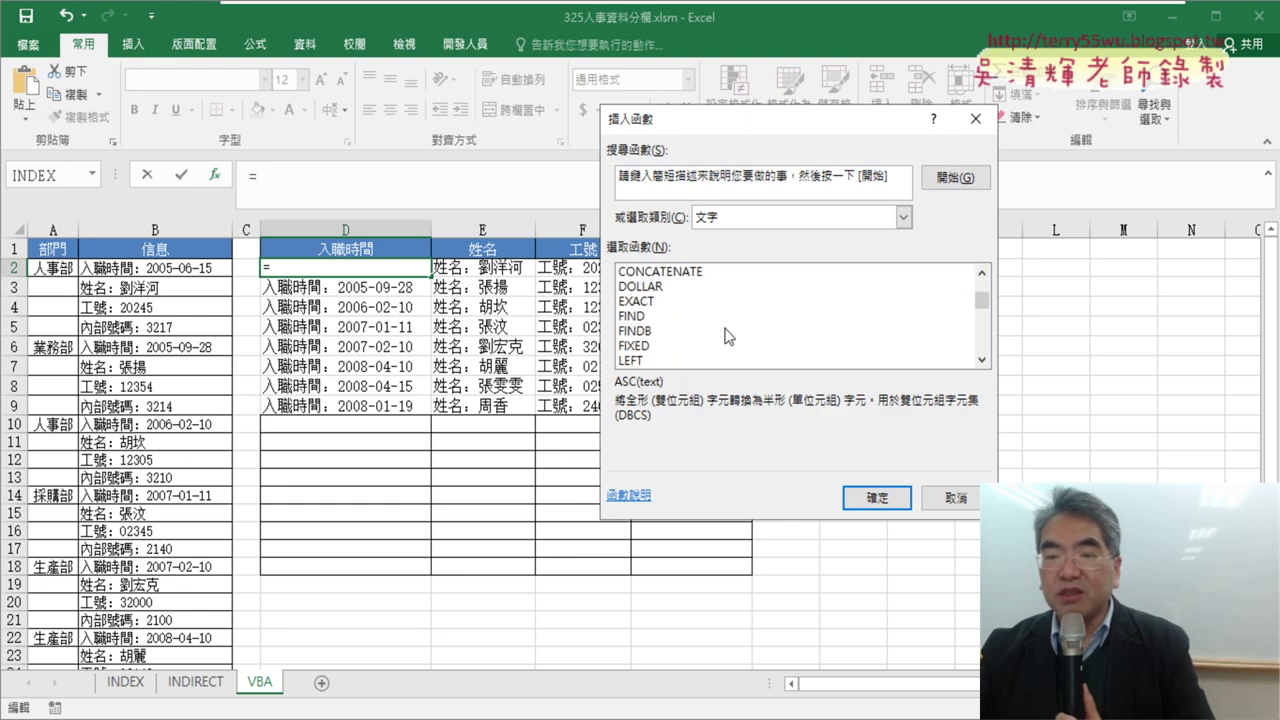
{"action": "scroll", "coordinate": [714, 336], "scroll_direction": "down", "scroll_amount": 1}
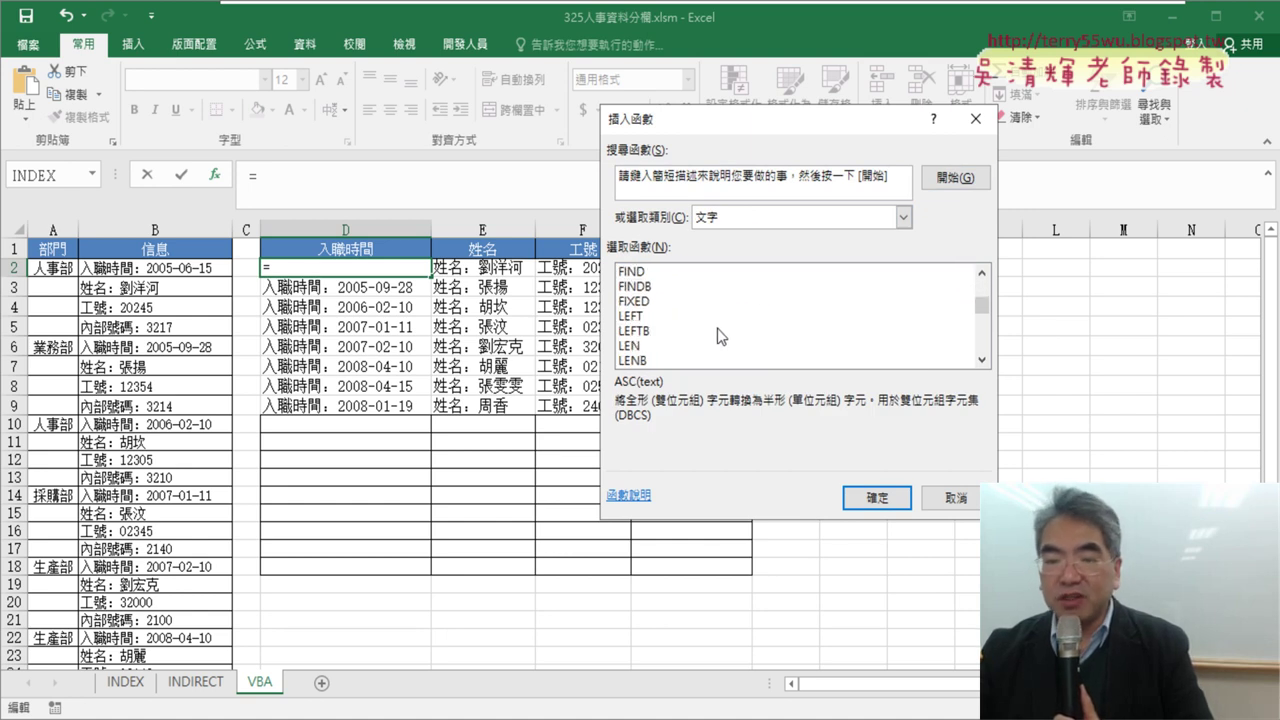
{"action": "scroll", "coordinate": [717, 328], "scroll_direction": "down", "scroll_amount": 1}
{"action": "double_click", "coordinate": [646, 352]}
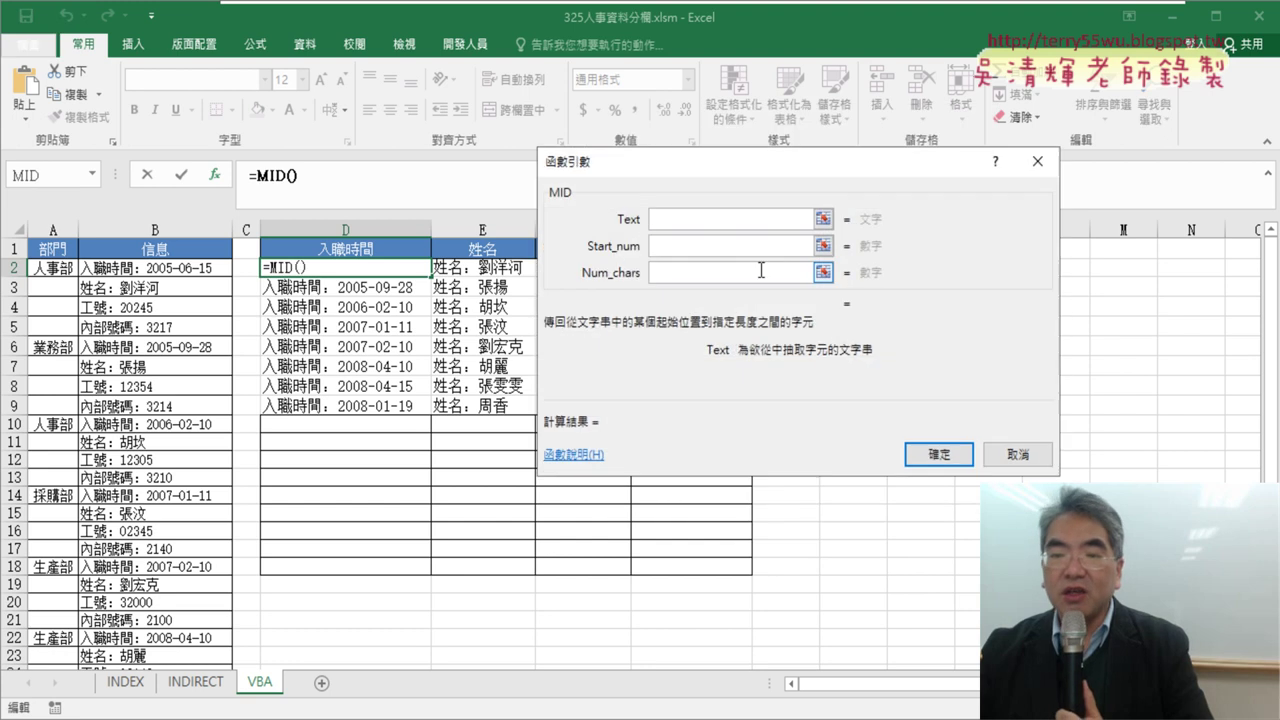
{"action": "right_click", "coordinate": [675, 222]}
{"action": "left_click", "coordinate": [736, 284]}
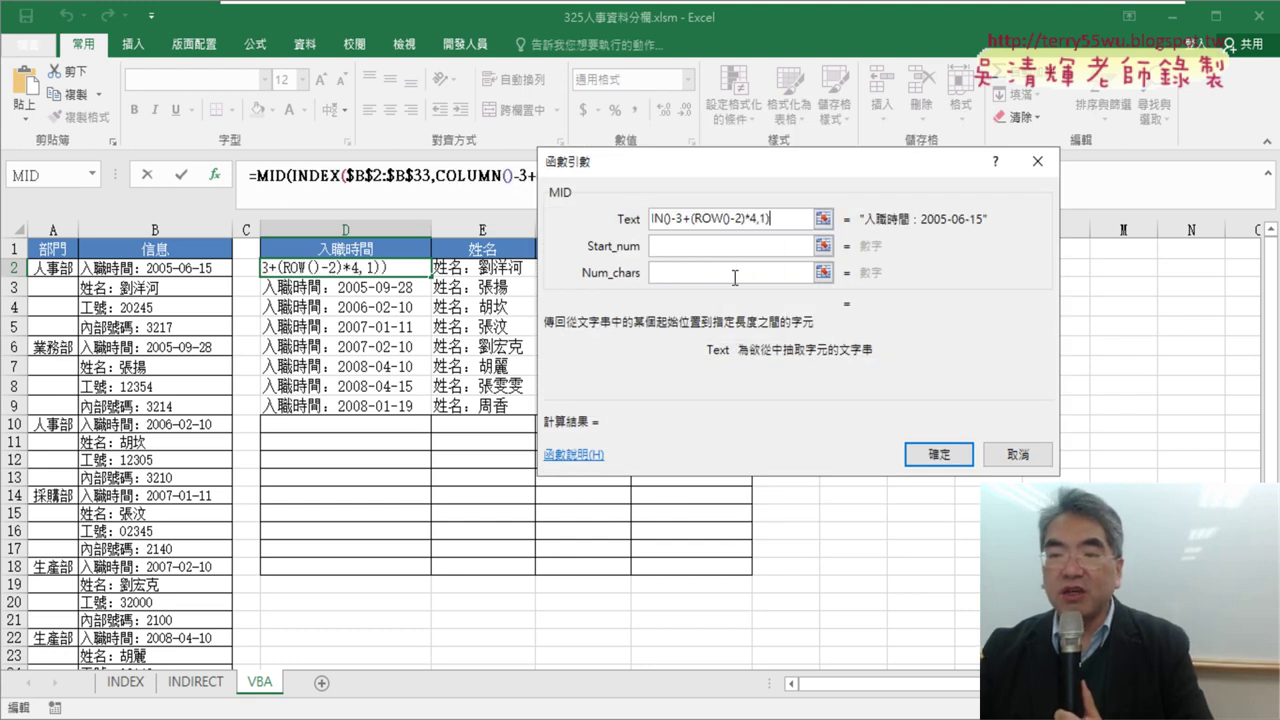
{"action": "left_click_drag", "start_coordinate": [795, 218], "coordinate": [511, 218]}
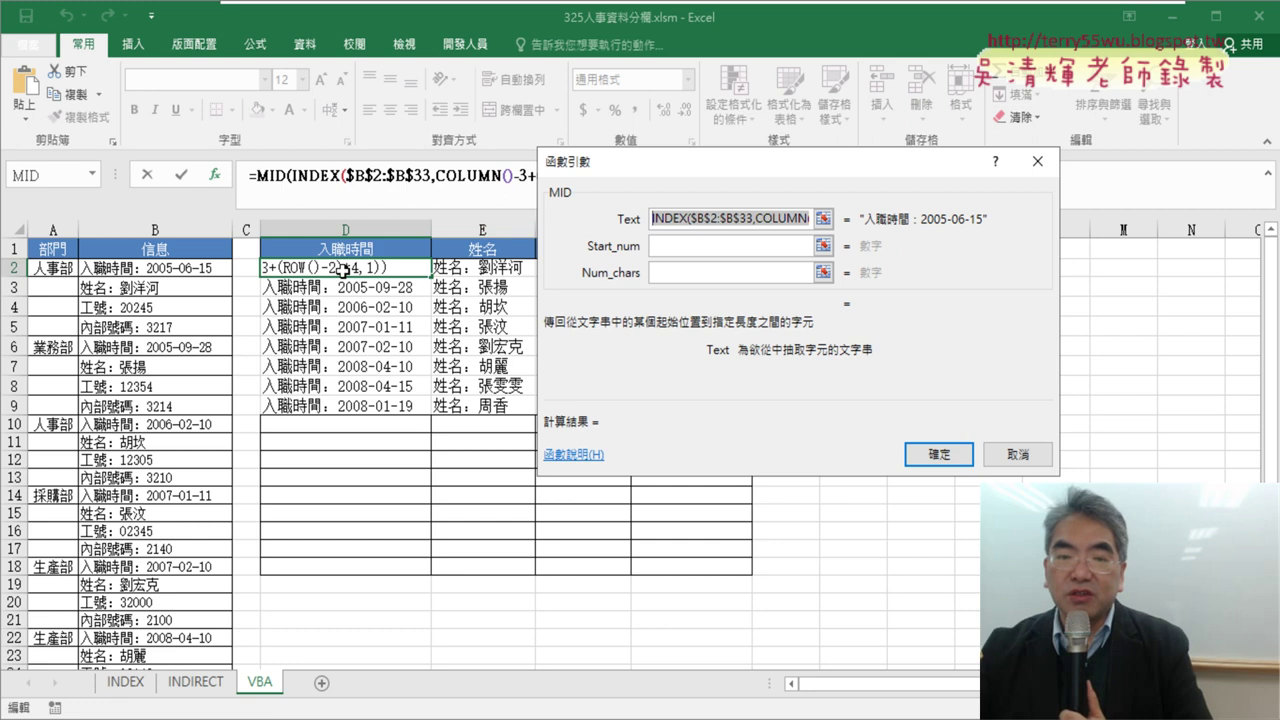
- Set MID's Start_num to LEN(D$1)+2 and Num_chars to 99, and confirm the formula
{"action": "key", "text": "Tab"}
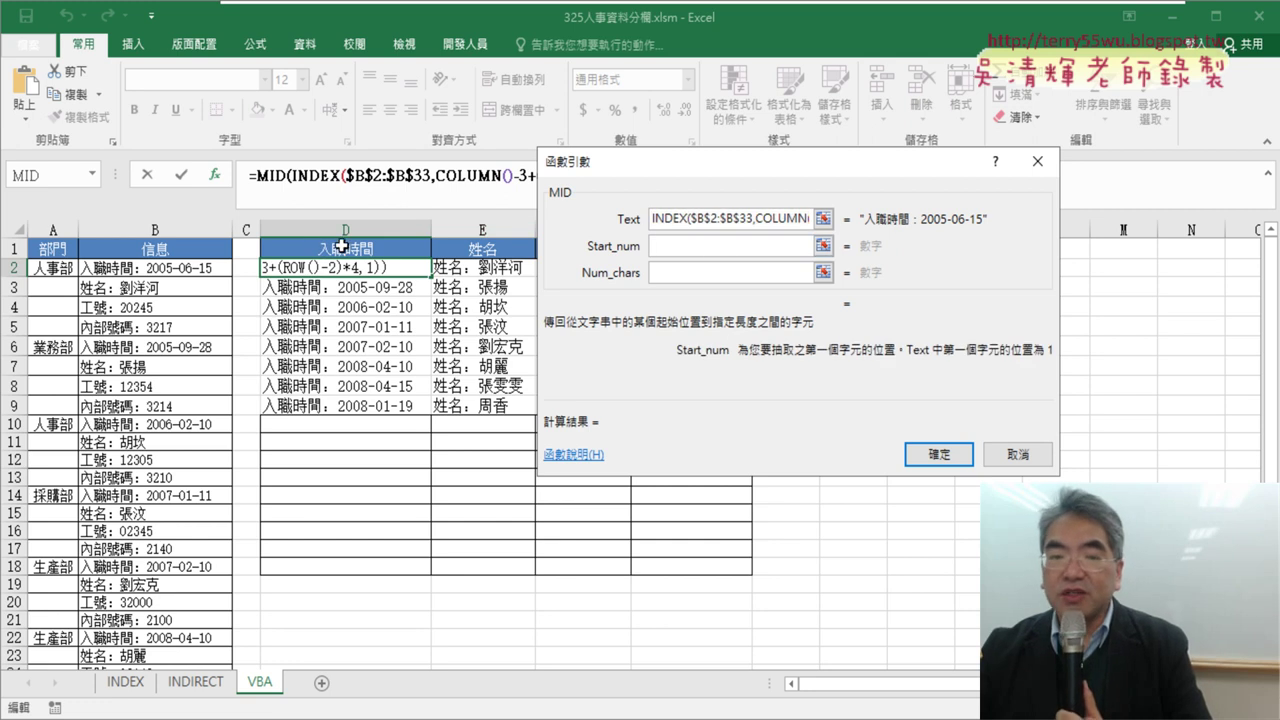
{"action": "type", "text": "ㄌ"}
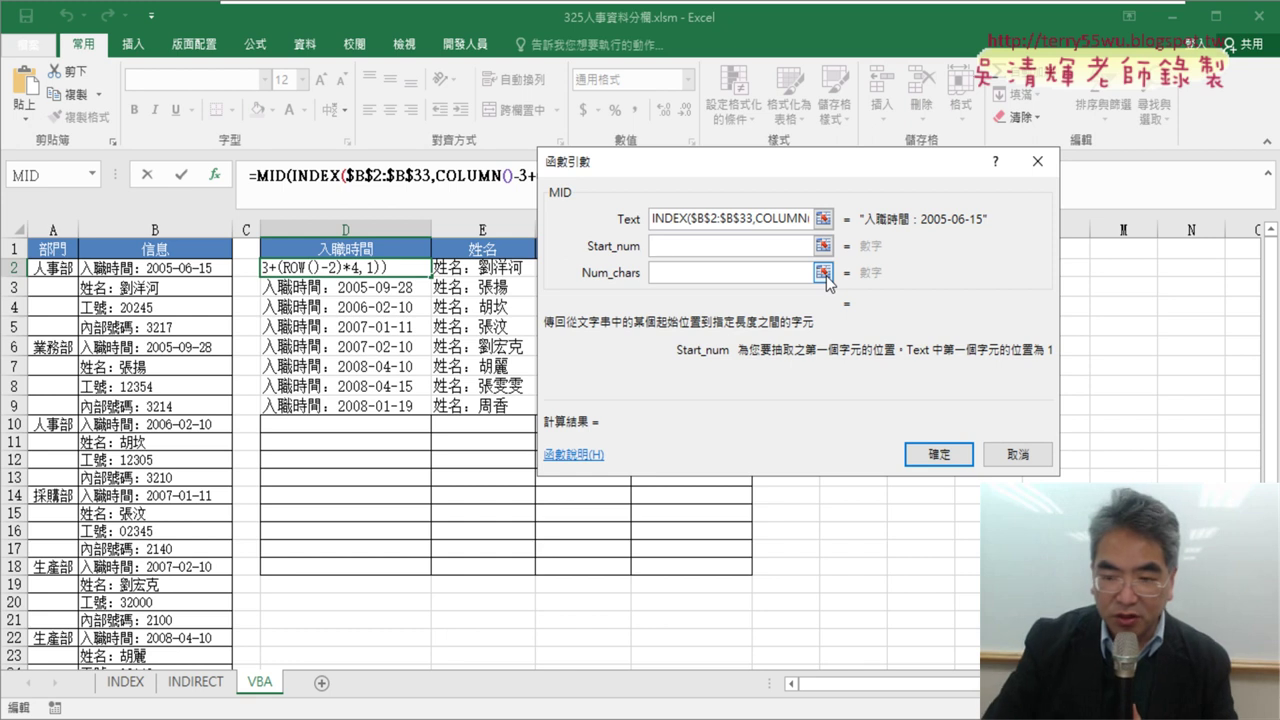
{"action": "key", "text": "BackSpace"}
{"action": "type", "text": "le"}
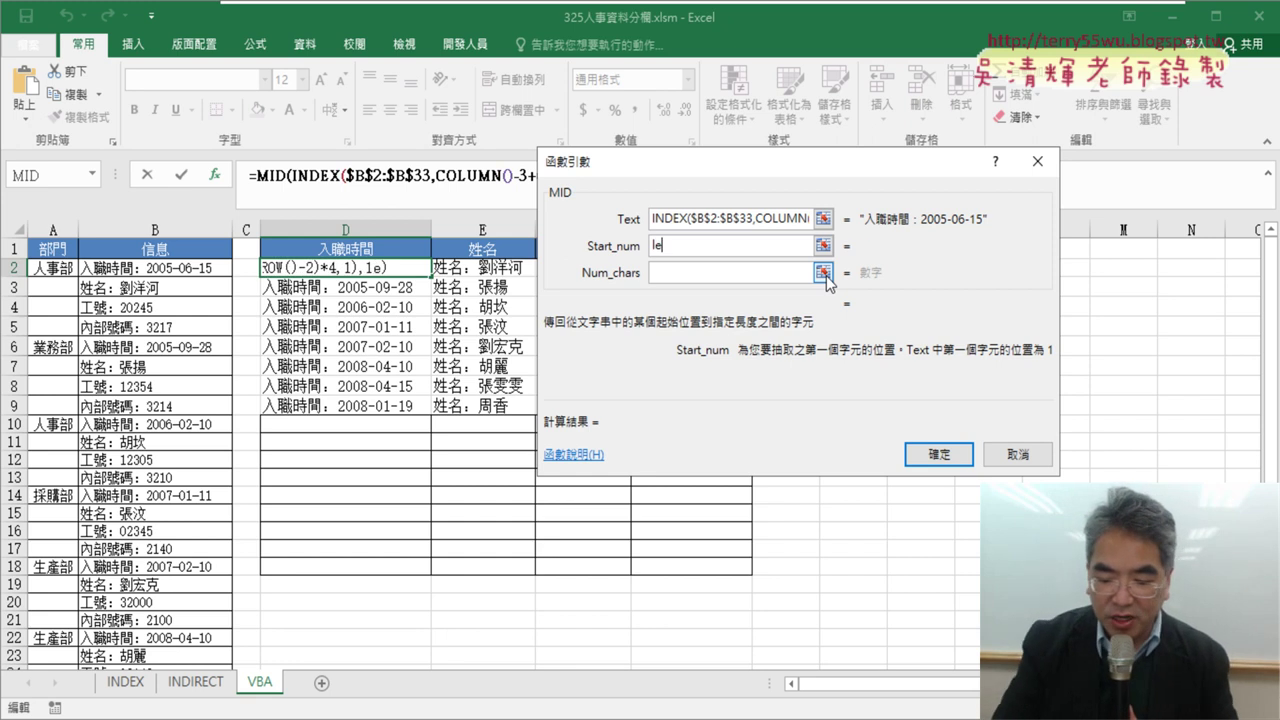
{"action": "type", "text": "n("}
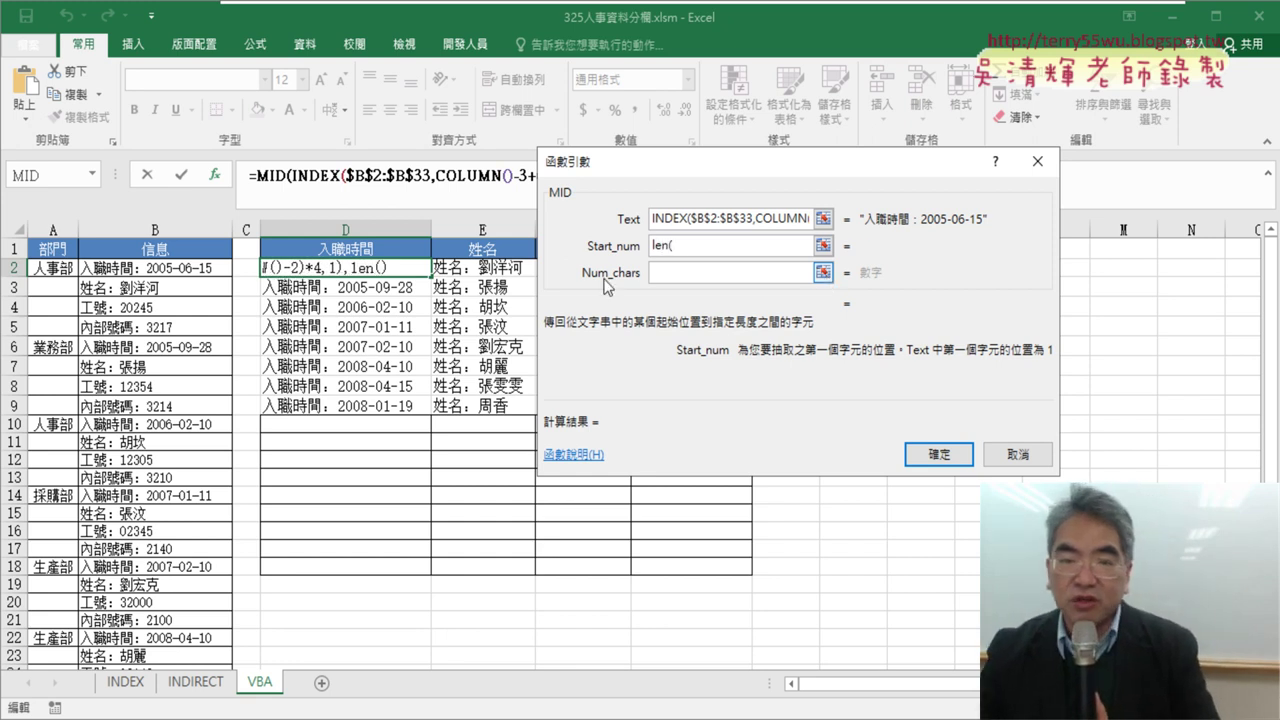
{"action": "left_click", "coordinate": [382, 253]}
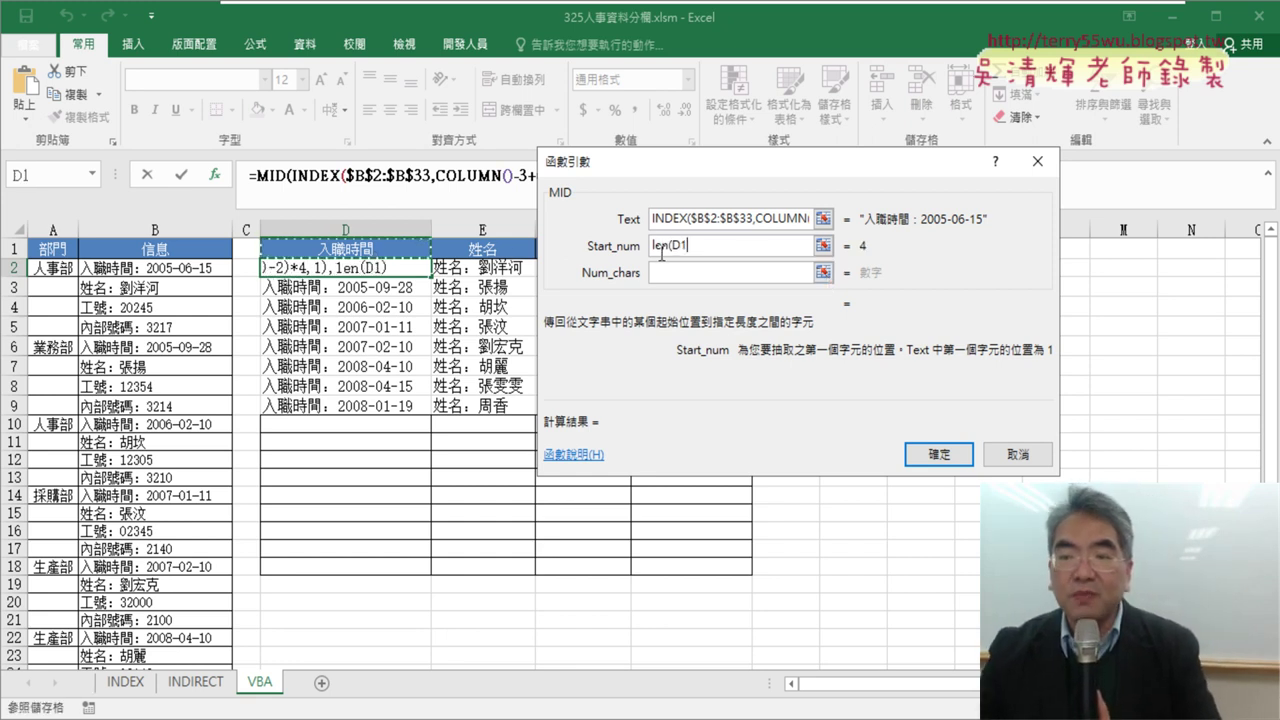
{"action": "type", "text": ")"}
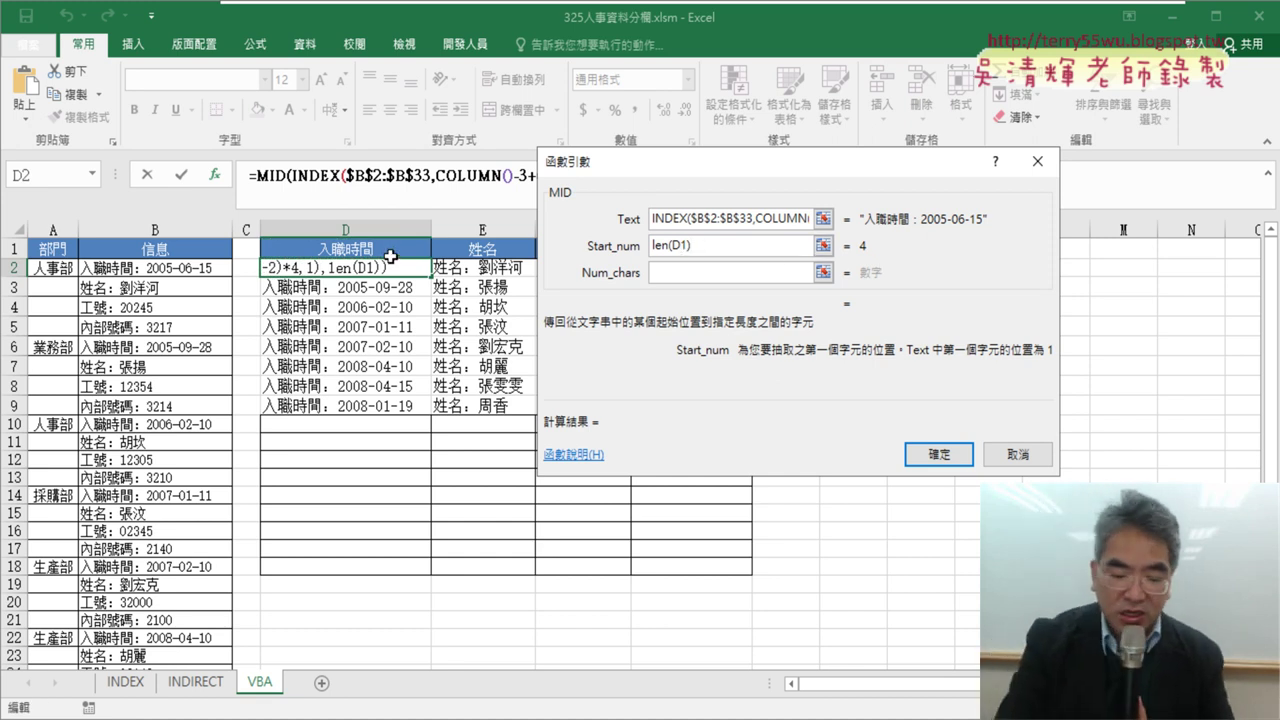
{"action": "type", "text": "$"}
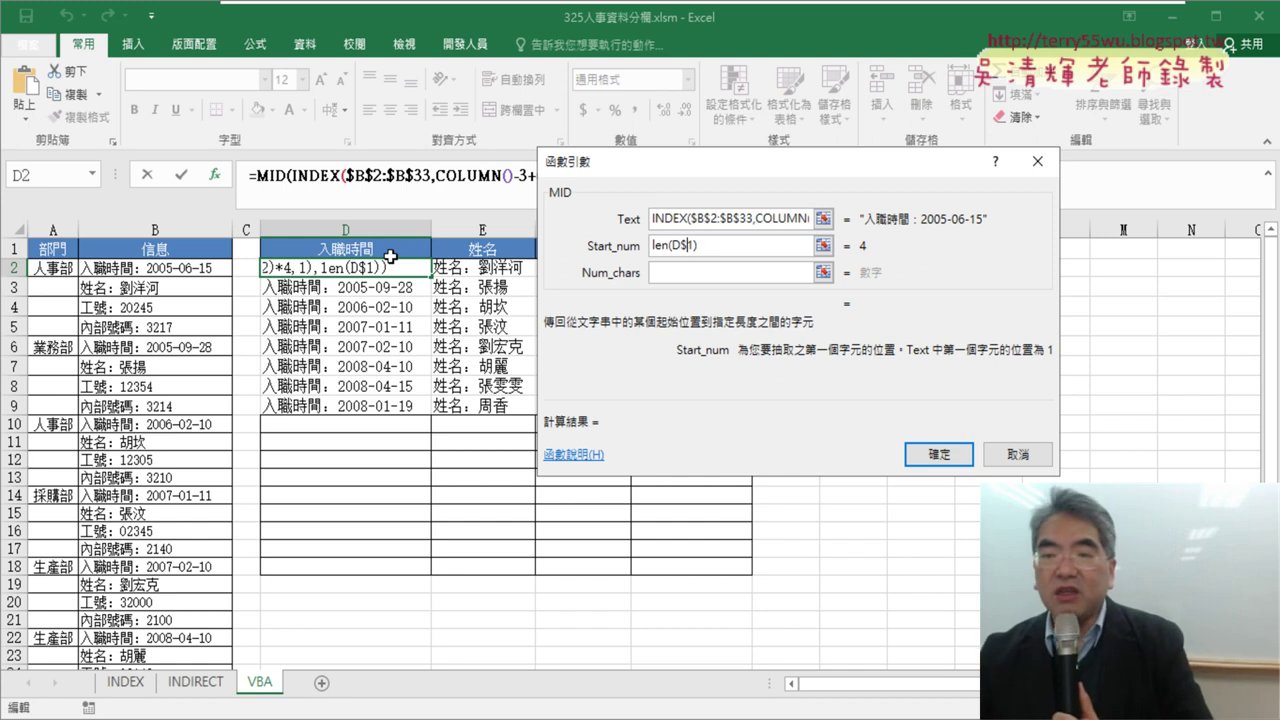
{"action": "left_click", "coordinate": [689, 277]}
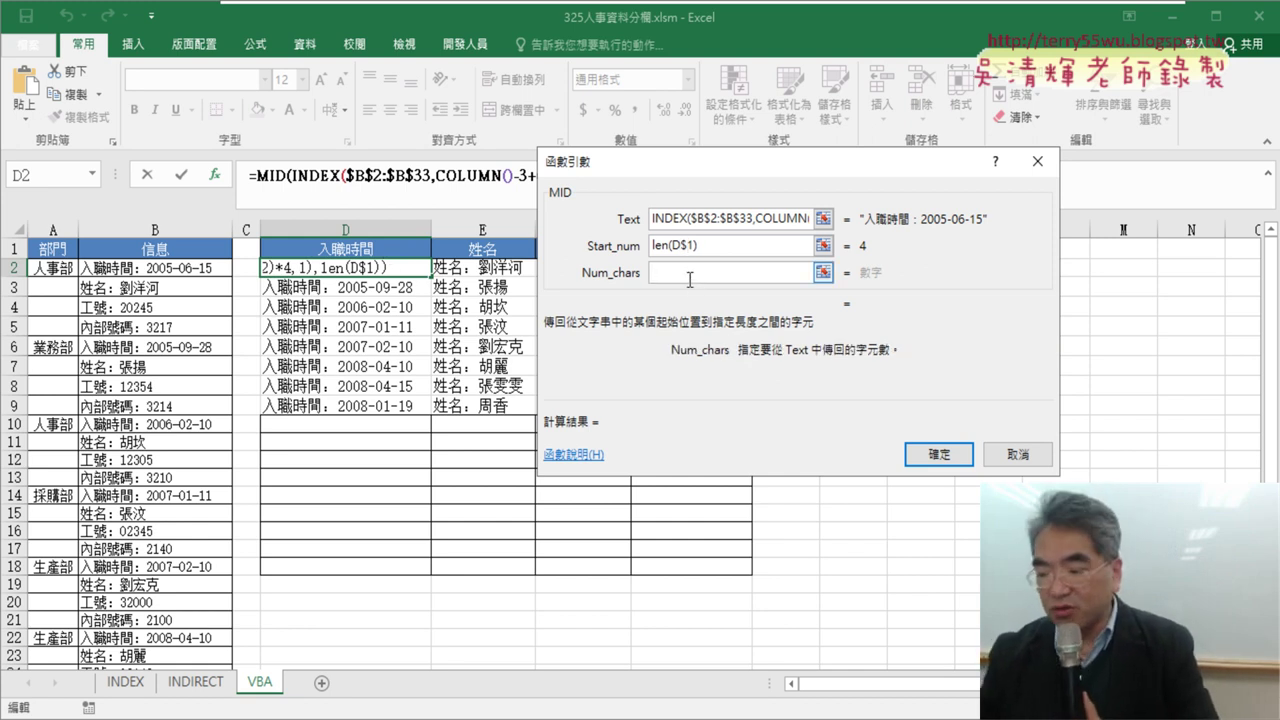
{"action": "type", "text": "99"}
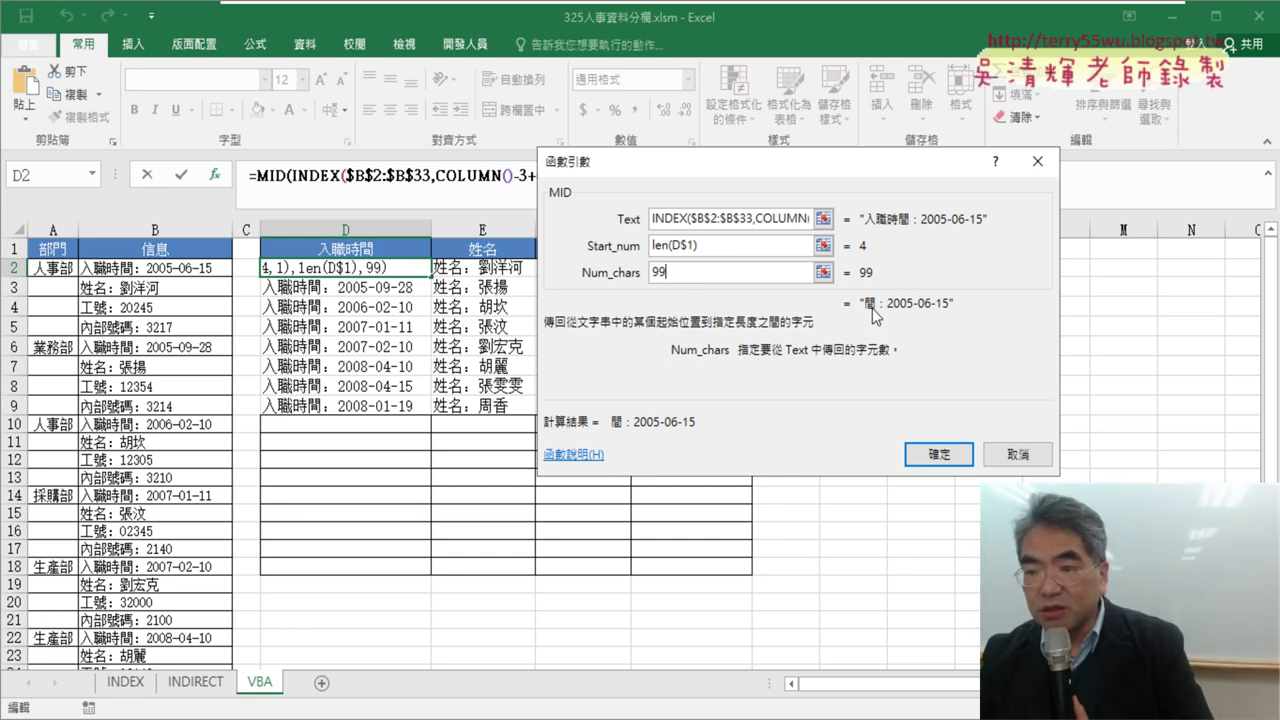
{"action": "left_click", "coordinate": [779, 253]}
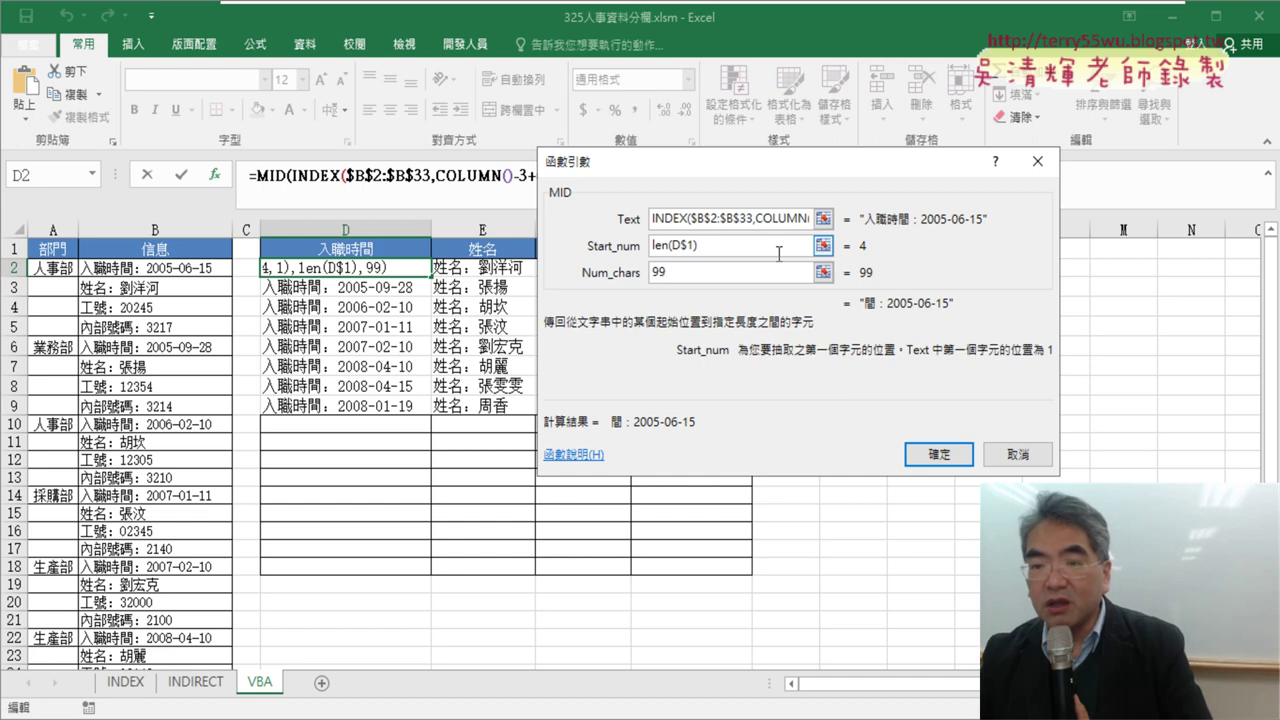
{"action": "type", "text": "+"}
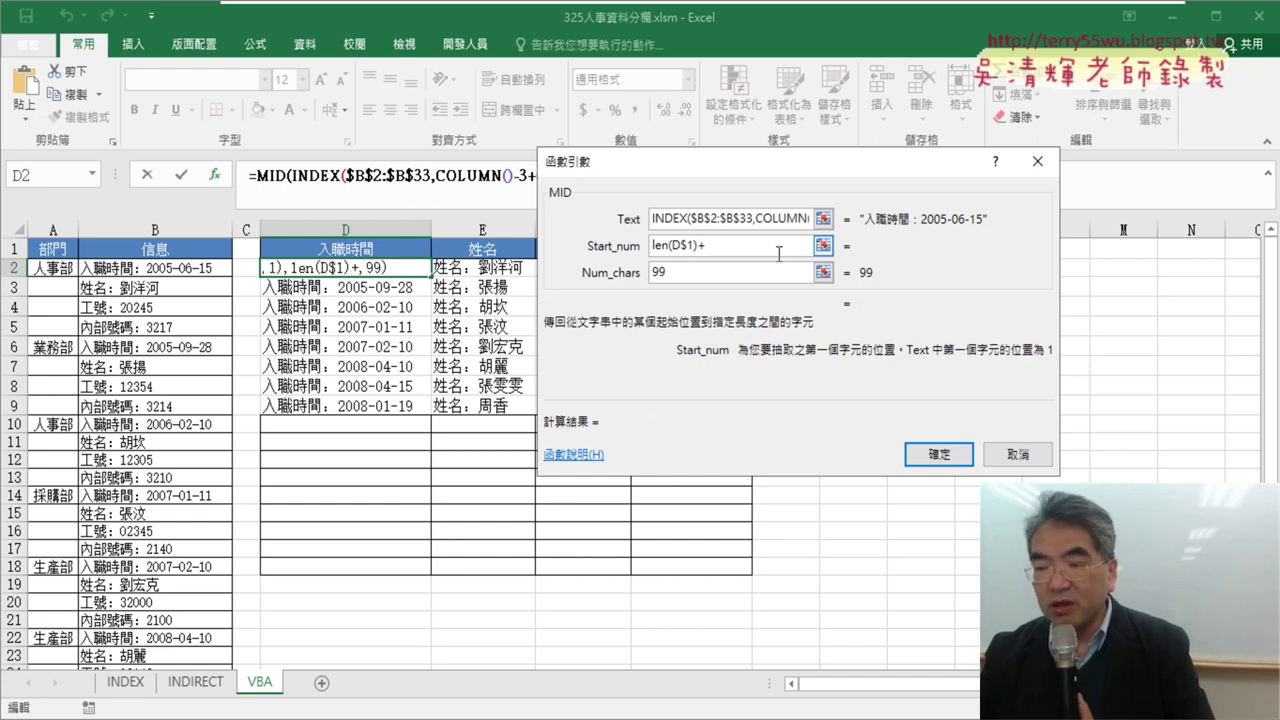
{"action": "type", "text": "2"}
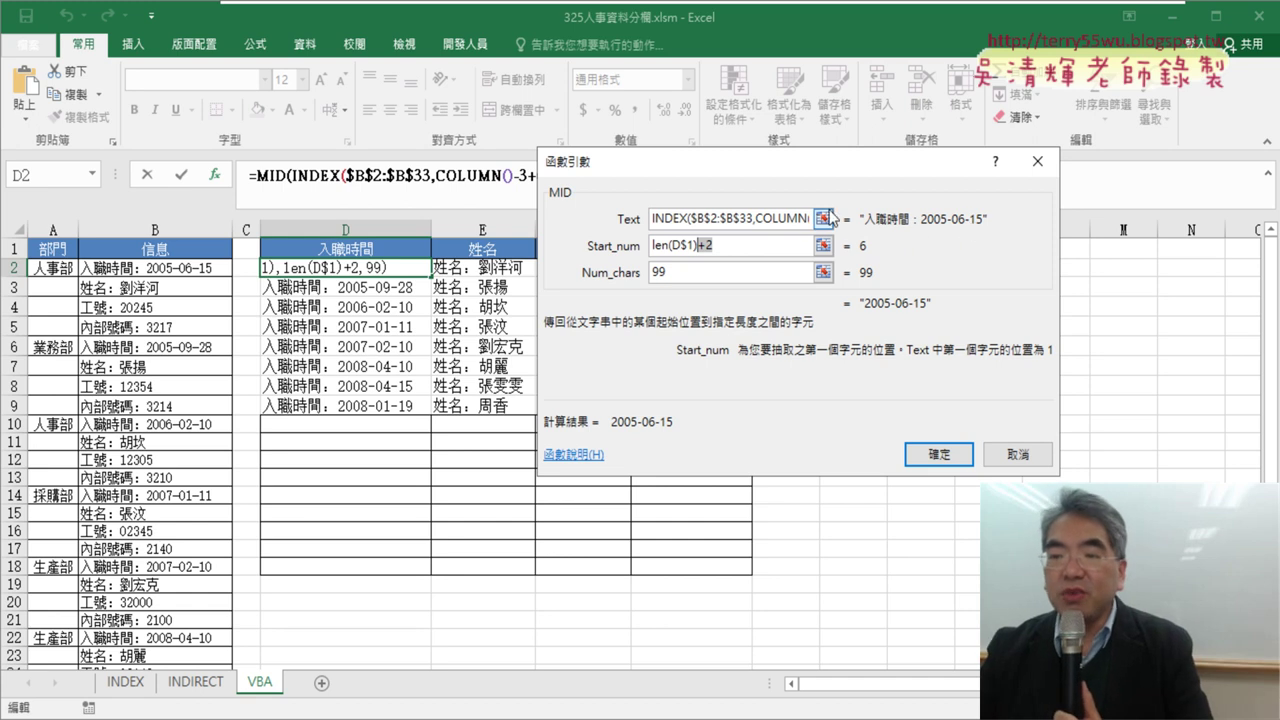
{"action": "left_click", "coordinate": [945, 458]}
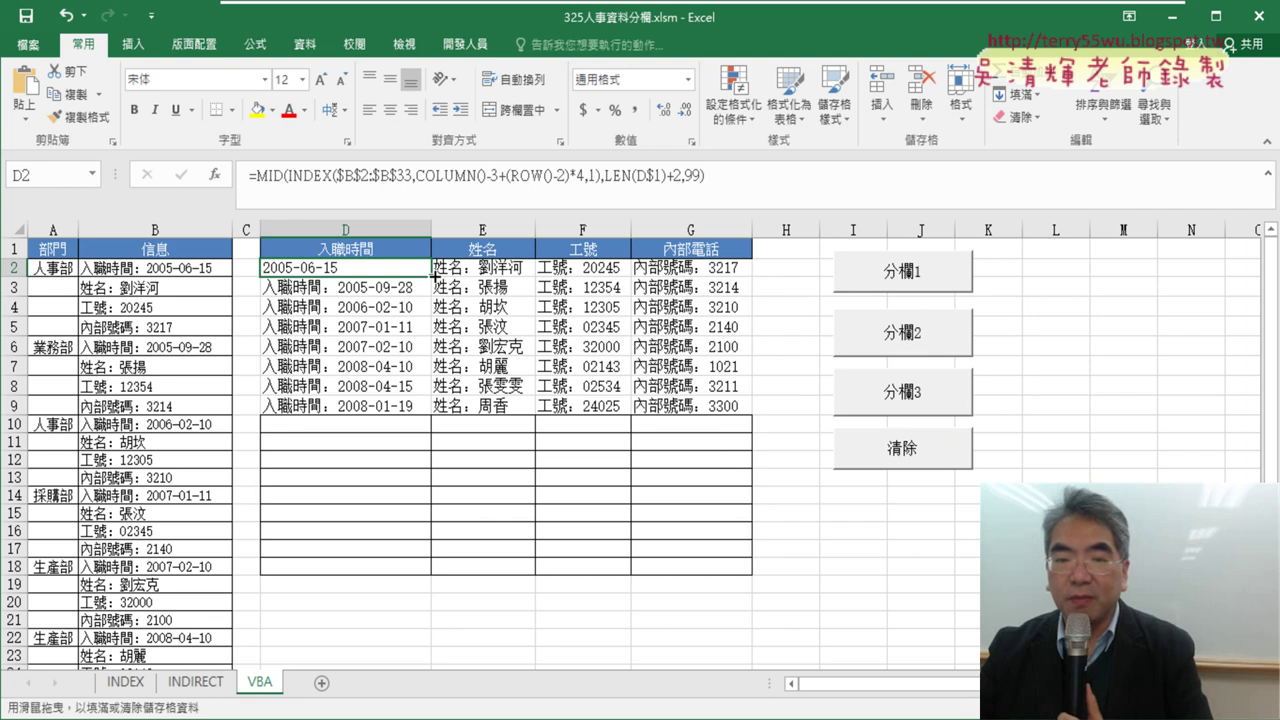
- Copy D2's MID formula over D2:G9, then reopen MID's Function Arguments for cell D2
{"action": "mouse_move", "coordinate": [431, 275]}
{"action": "left_mouse_down"}
{"action": "mouse_move", "coordinate": [753, 283]}
{"action": "mouse_move", "coordinate": [740, 420]}
{"action": "left_mouse_up"}
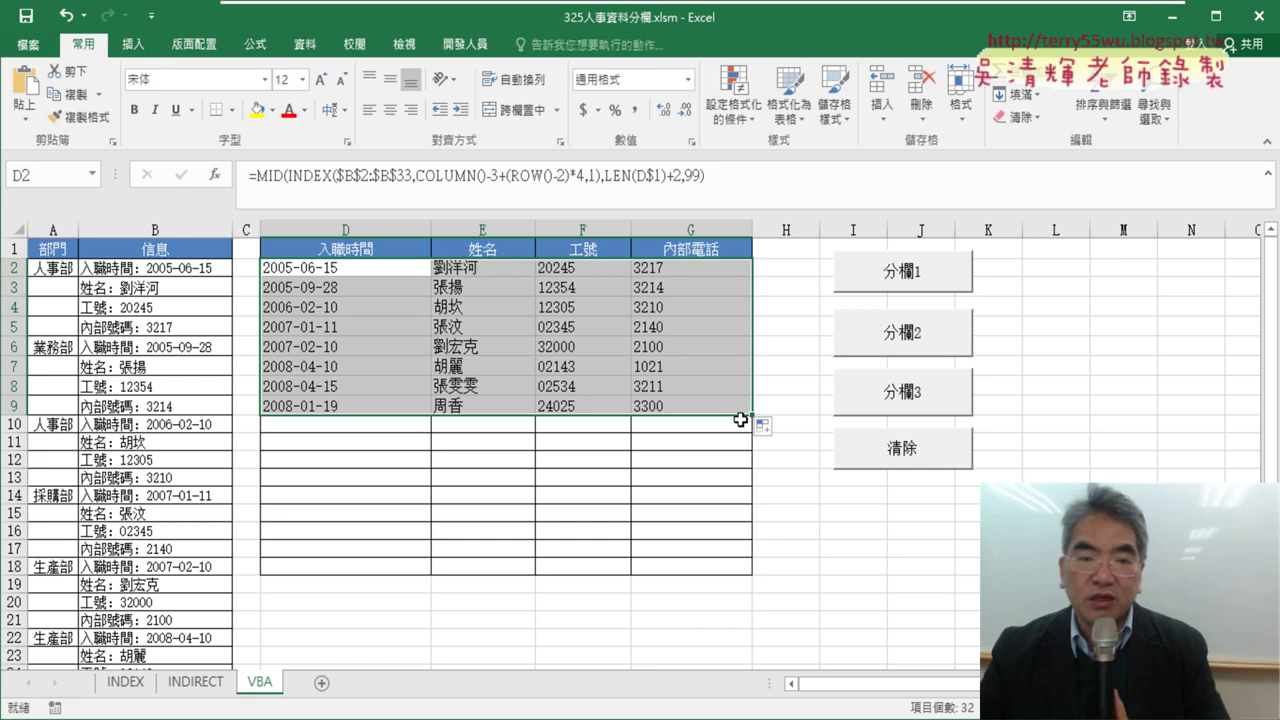
{"action": "left_click", "coordinate": [377, 275]}
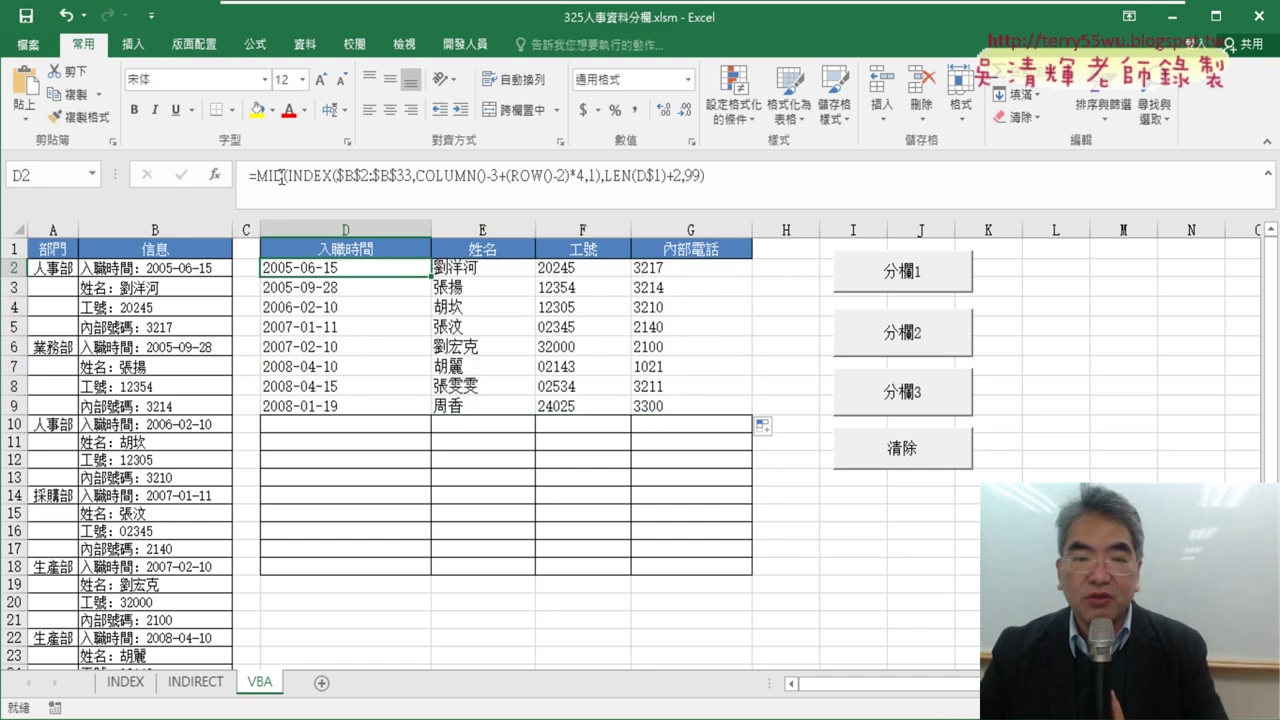
{"action": "left_click", "coordinate": [281, 176]}
{"action": "left_click", "coordinate": [216, 175]}
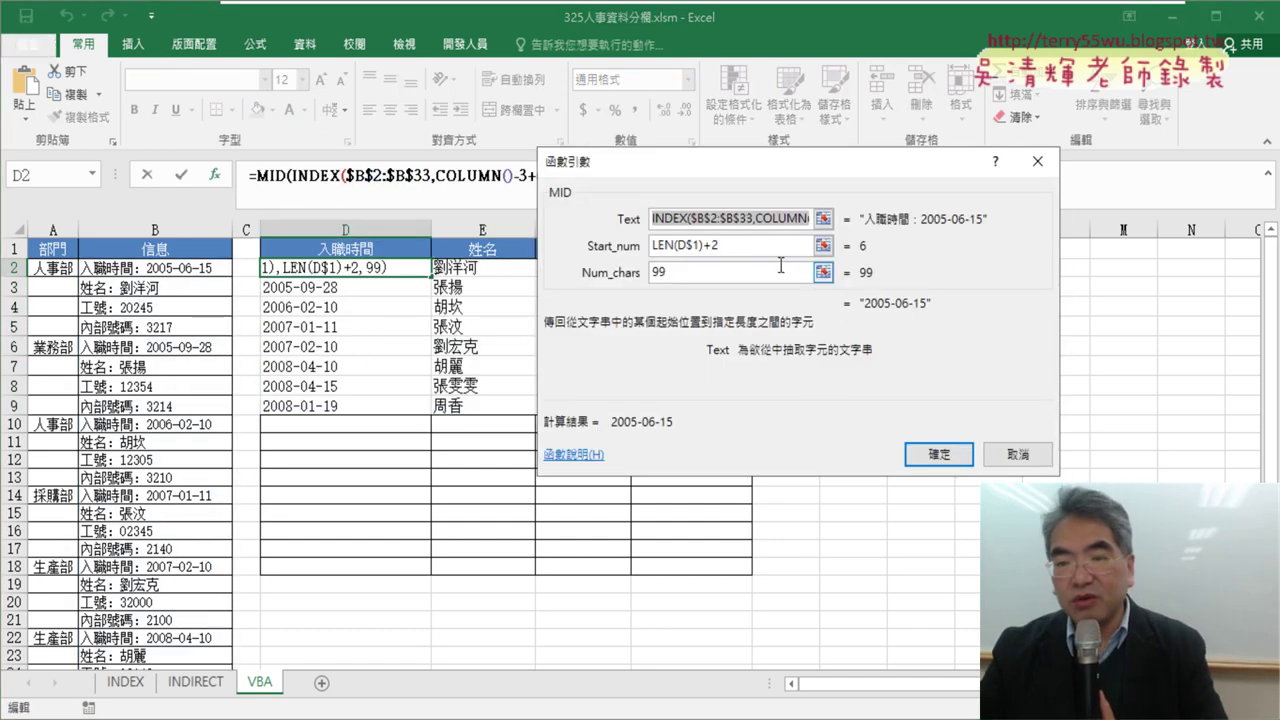
- Highlight LEN in the Start_num box, then close the MID Function Arguments dialog unchanged
{"action": "left_click", "coordinate": [676, 252]}
{"action": "double_click", "coordinate": [668, 245]}
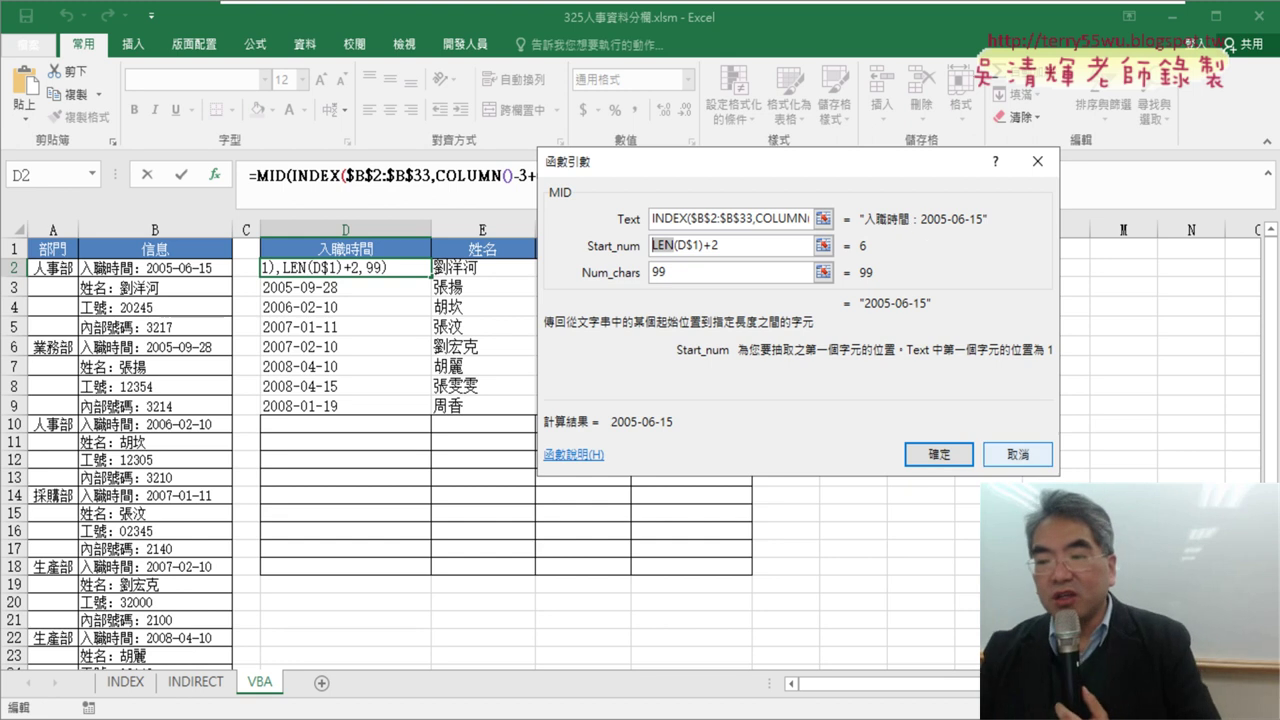
{"action": "left_click", "coordinate": [939, 454]}
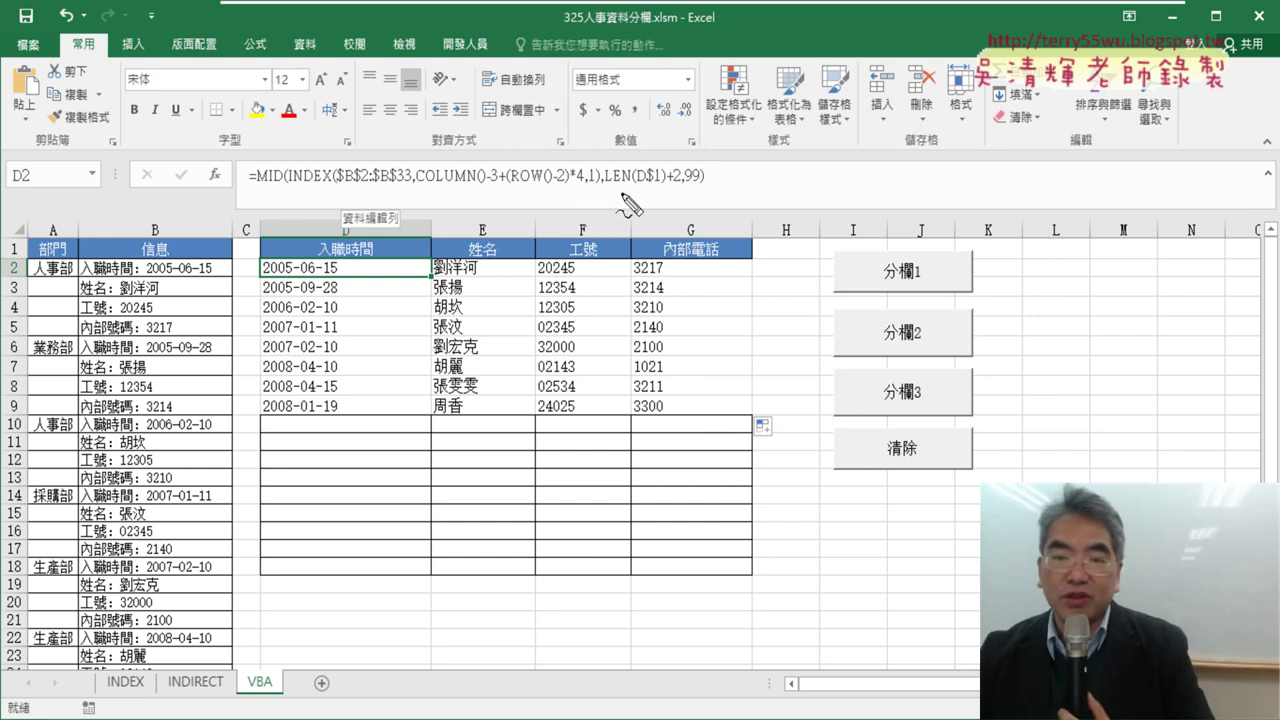
{"action": "left_click_drag", "start_coordinate": [418, 185], "coordinate": [553, 184]}
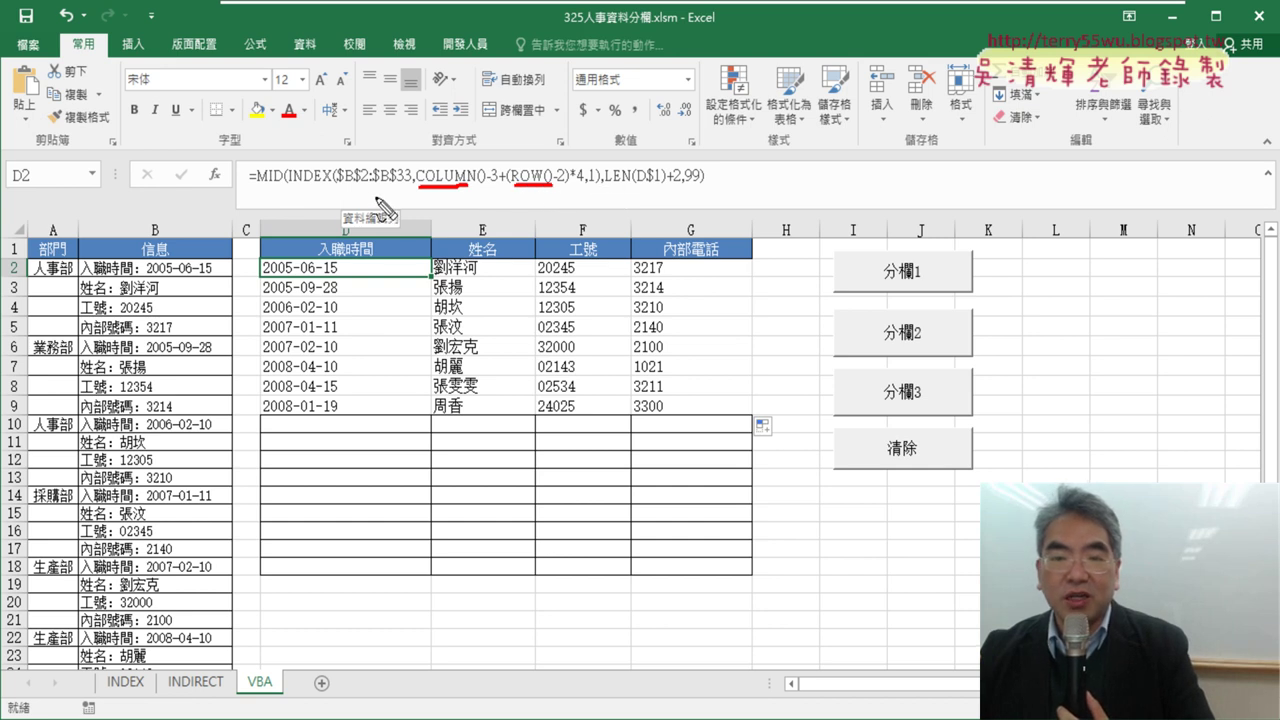
{"action": "mouse_move", "coordinate": [292, 185]}
{"action": "left_mouse_down"}
{"action": "mouse_move", "coordinate": [332, 185]}
{"action": "mouse_move", "coordinate": [281, 185]}
{"action": "left_mouse_up"}
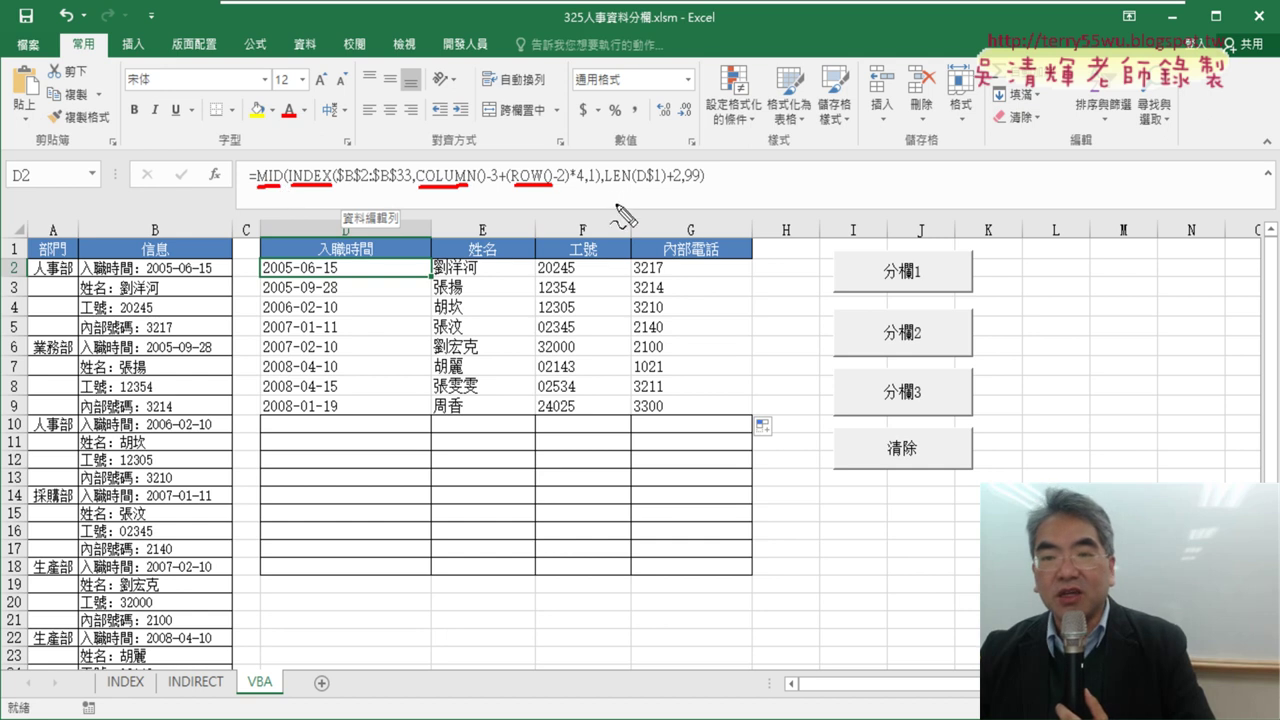
{"action": "left_click_drag", "start_coordinate": [606, 186], "coordinate": [630, 185]}
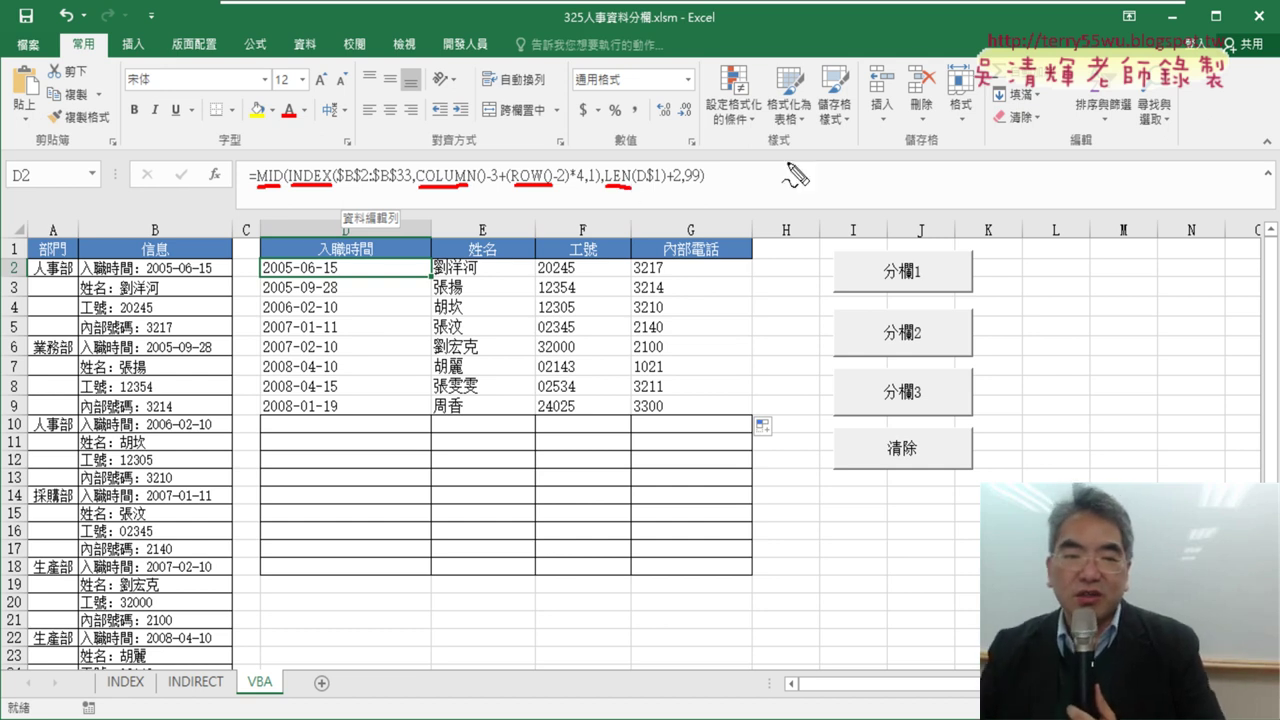
{"action": "left_click_drag", "start_coordinate": [72, 270], "coordinate": [50, 406]}
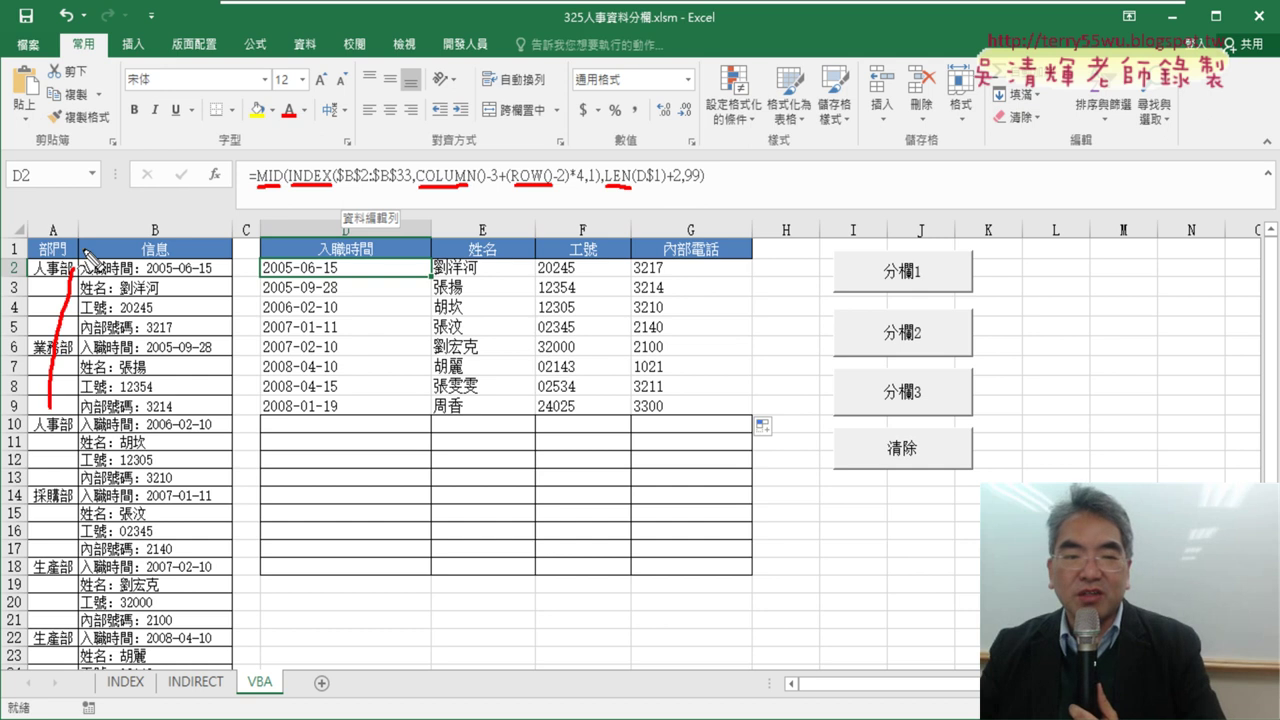
{"action": "mouse_move", "coordinate": [82, 249]}
{"action": "left_mouse_down"}
{"action": "mouse_move", "coordinate": [232, 355]}
{"action": "mouse_move", "coordinate": [268, 322]}
{"action": "mouse_move", "coordinate": [240, 344]}
{"action": "left_mouse_up"}
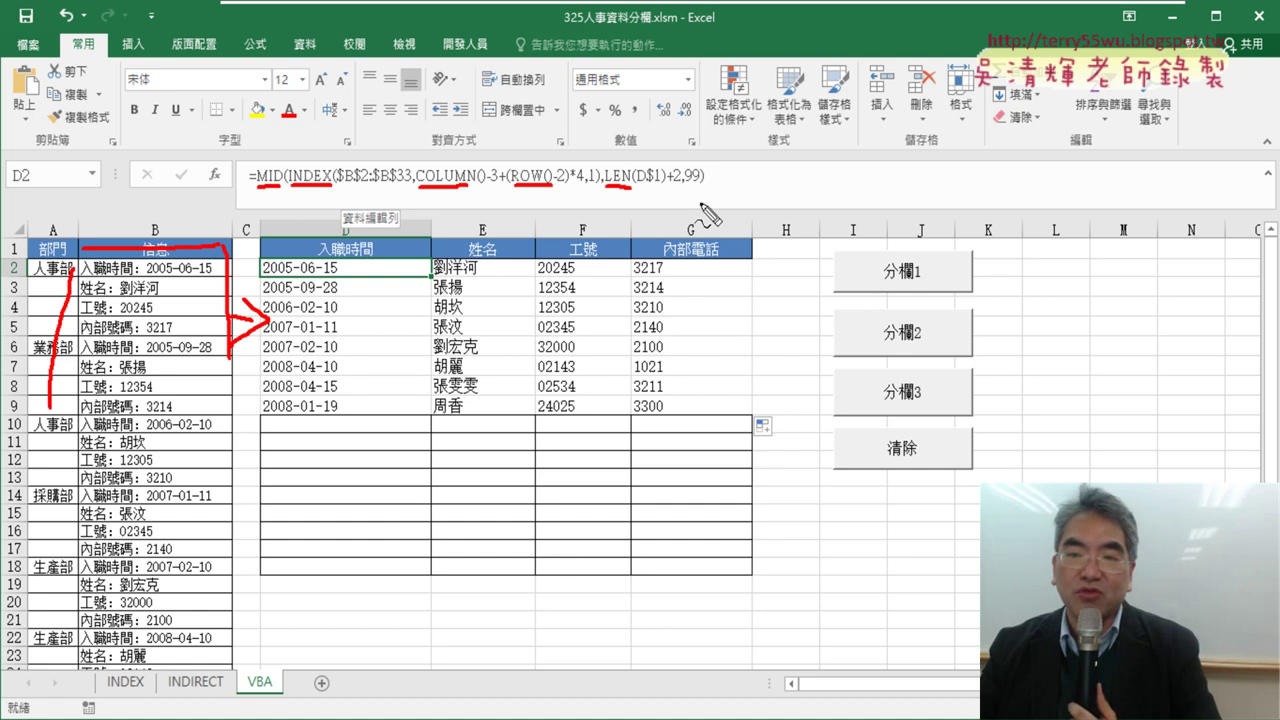
{"action": "mouse_move", "coordinate": [703, 205]}
{"action": "left_mouse_down"}
{"action": "mouse_move", "coordinate": [468, 132]}
{"action": "mouse_move", "coordinate": [645, 210]}
{"action": "left_mouse_up"}
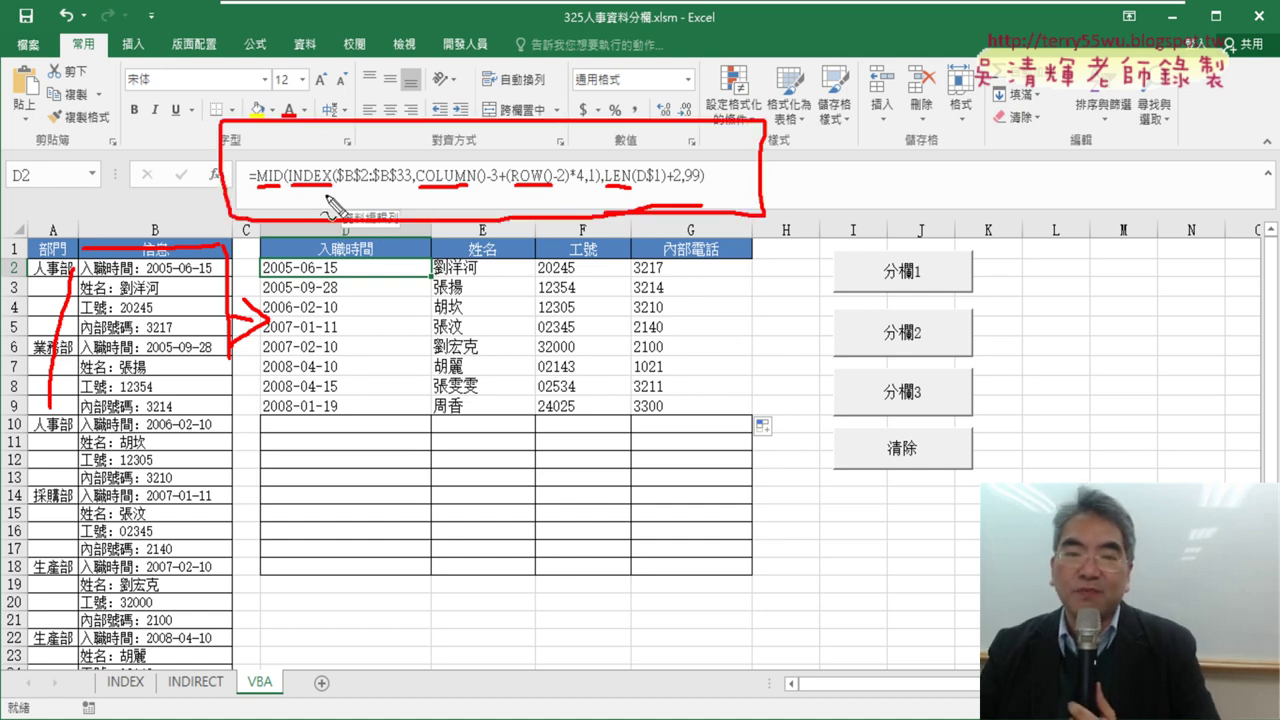
{"action": "left_click_drag", "start_coordinate": [290, 195], "coordinate": [331, 194]}
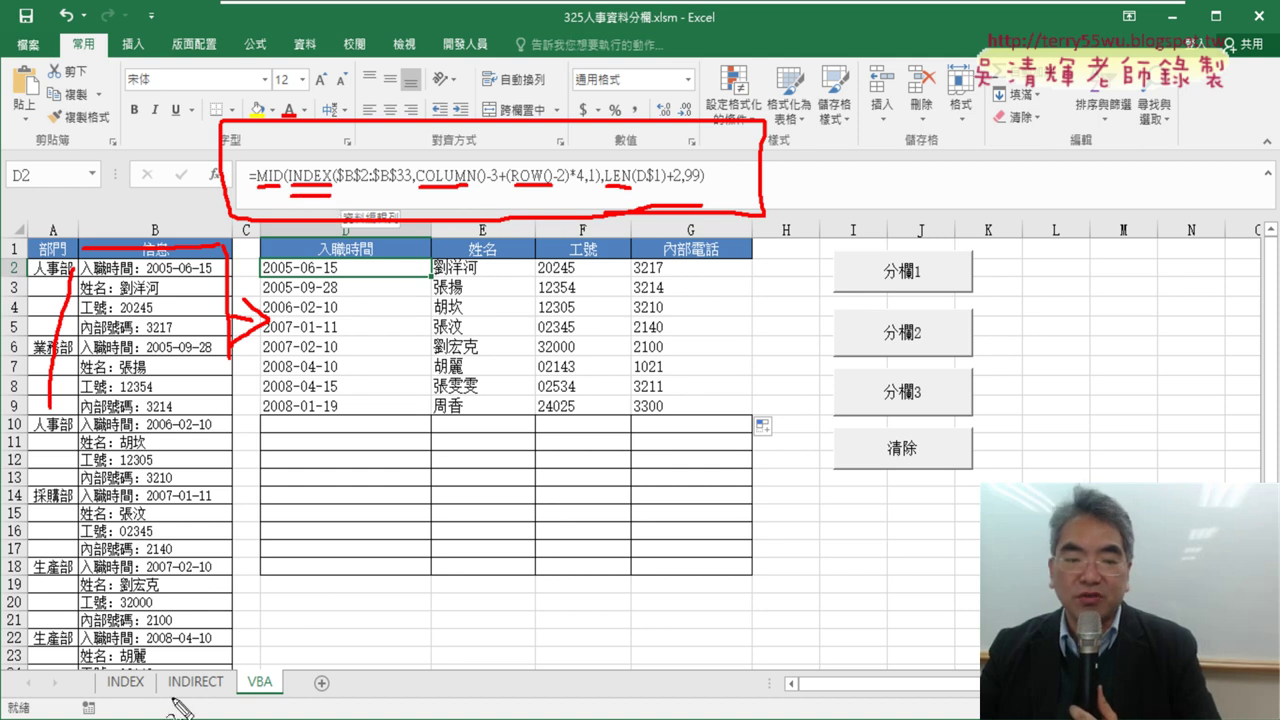
{"action": "left_click_drag", "start_coordinate": [165, 712], "coordinate": [227, 713]}
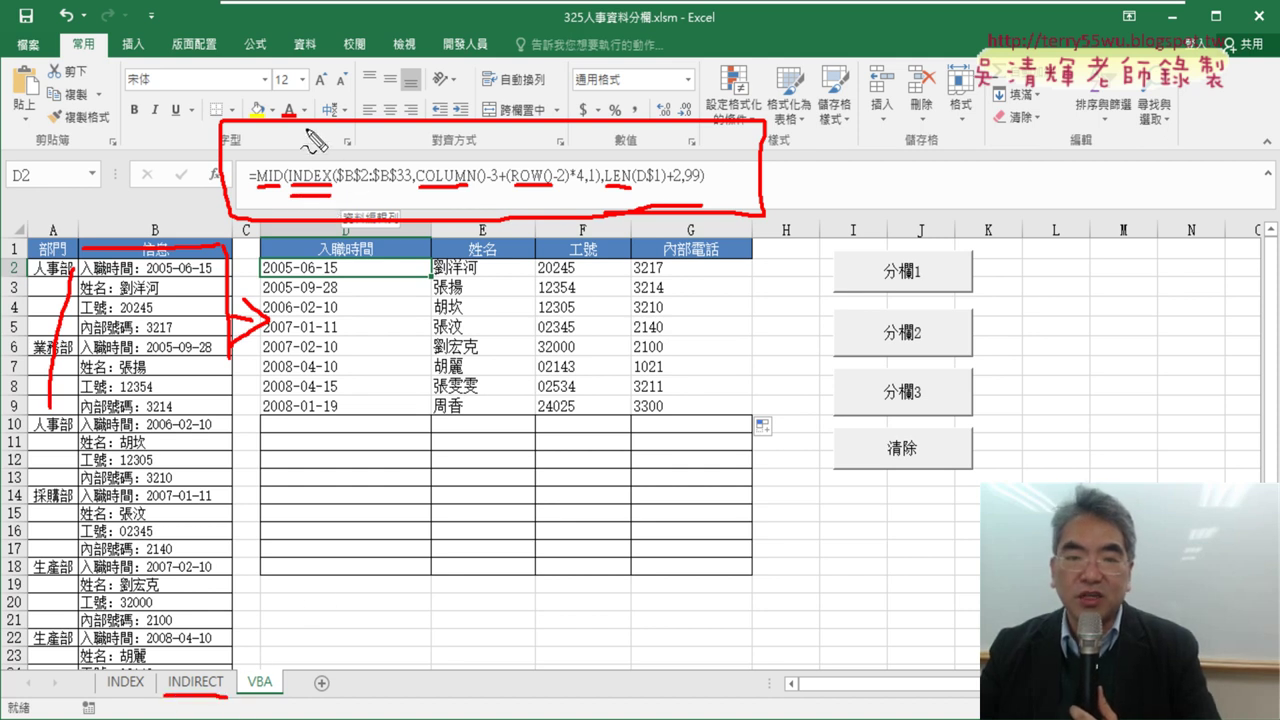
{"action": "left_click_drag", "start_coordinate": [308, 135], "coordinate": [325, 160]}
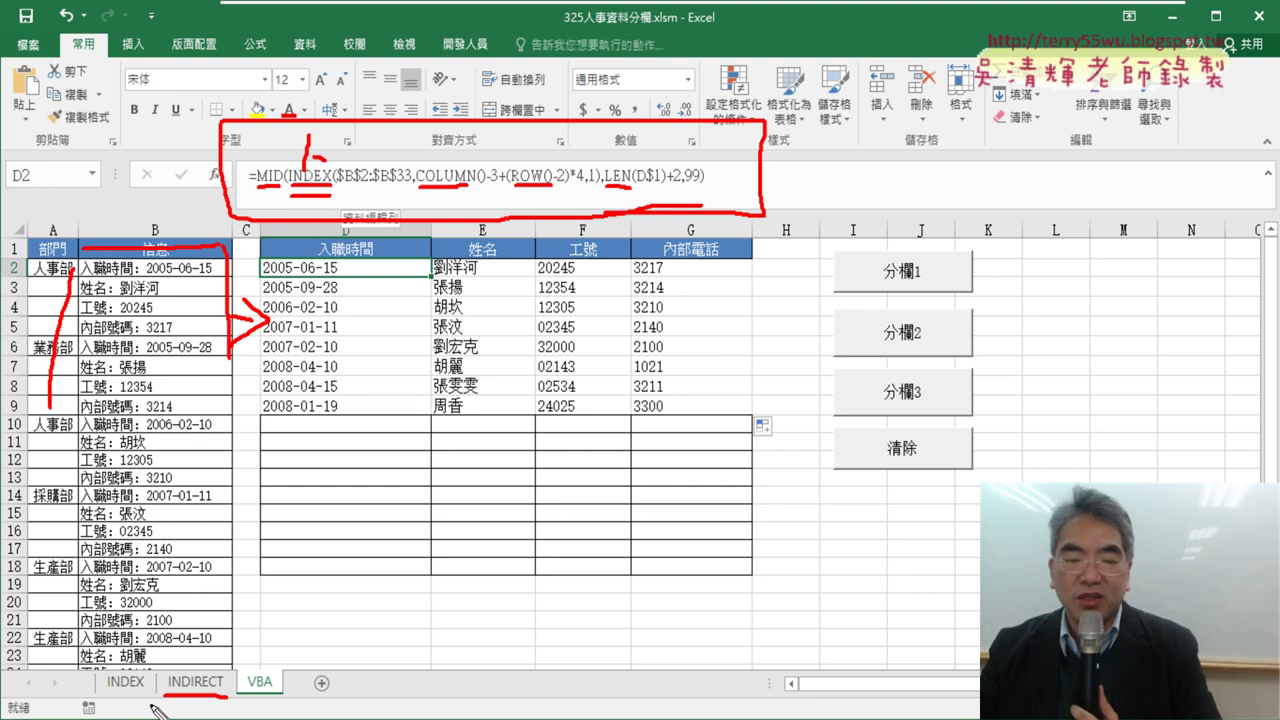
{"action": "left_click_drag", "start_coordinate": [153, 705], "coordinate": [230, 698]}
{"action": "left_click_drag", "start_coordinate": [248, 490], "coordinate": [200, 665]}
{"action": "left_click_drag", "start_coordinate": [238, 603], "coordinate": [205, 655]}
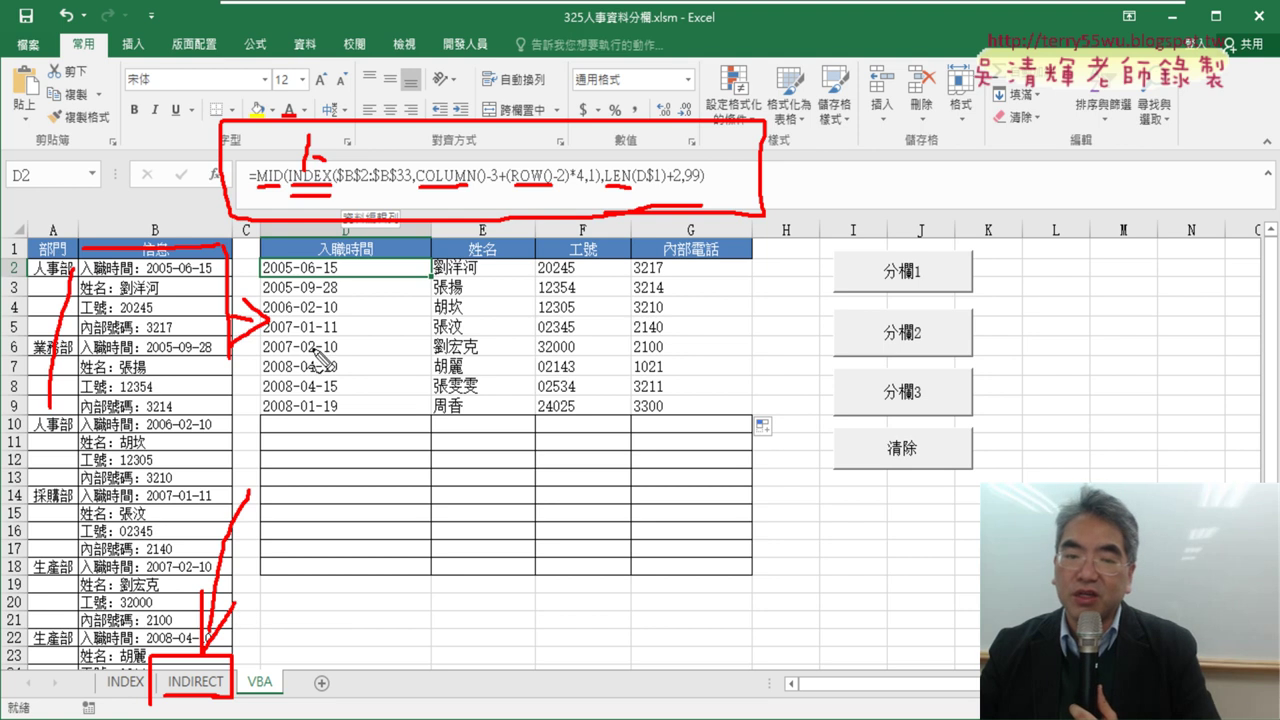
{"action": "left_click_drag", "start_coordinate": [252, 550], "coordinate": [307, 594]}
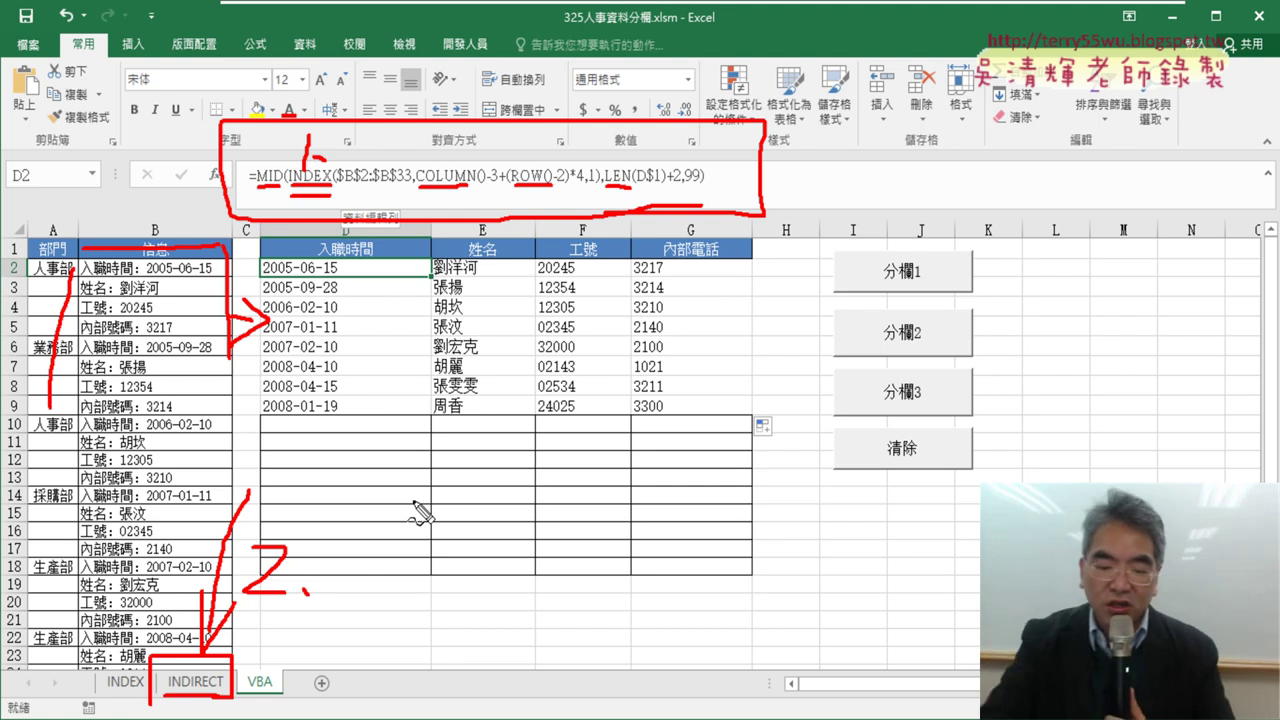
{"action": "key", "text": "Escape"}
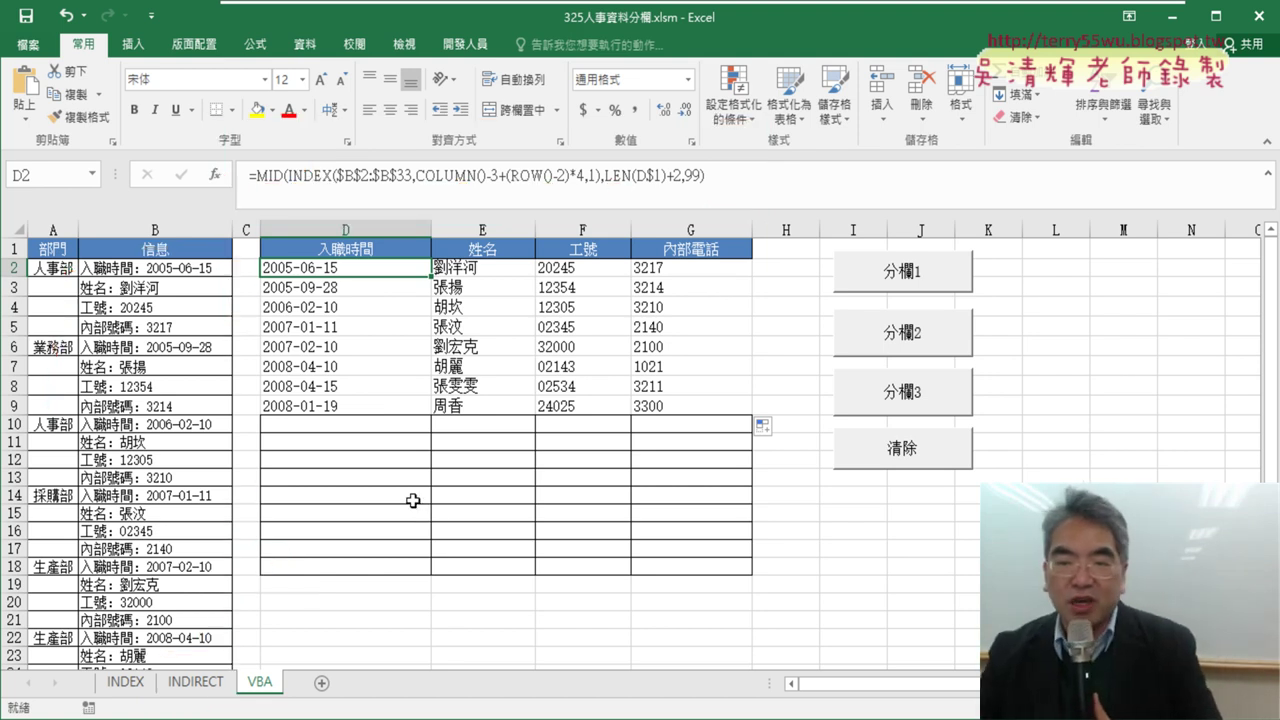
- Clear D2:G9, run the 分欄1, 分欄2 and 分欄3 macros in turn, then clear the table
{"action": "left_click", "coordinate": [900, 465]}
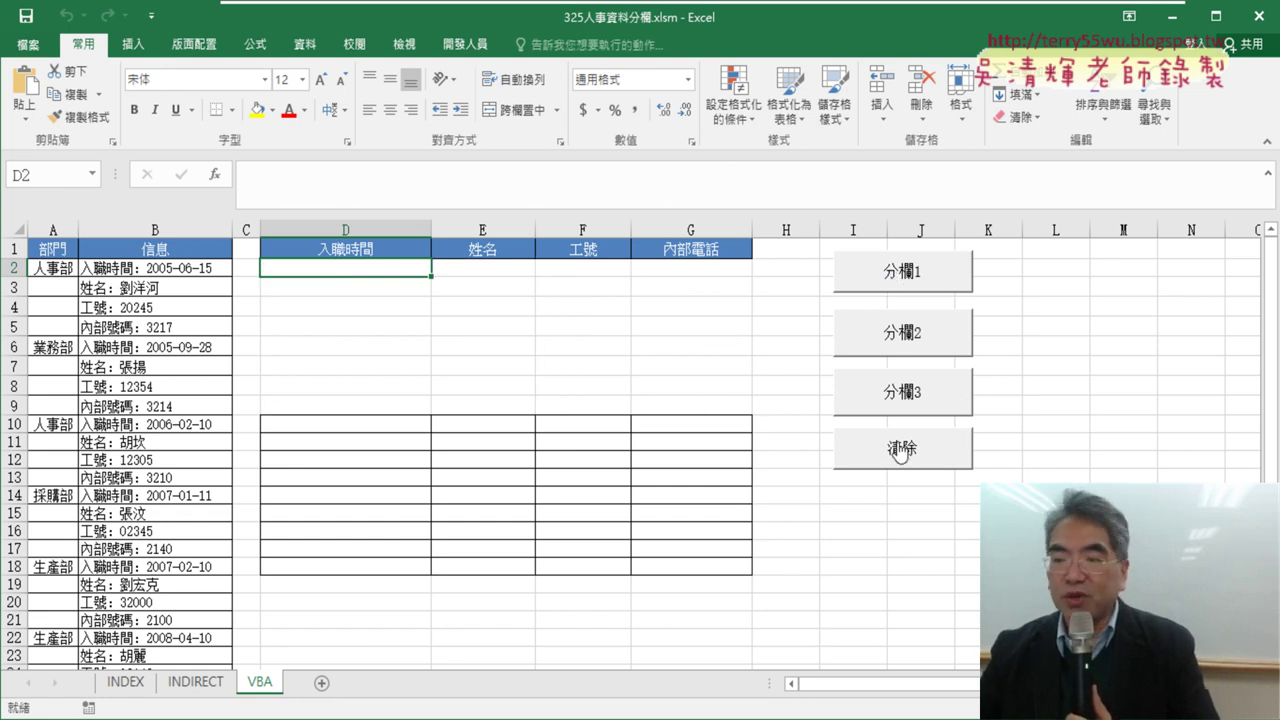
{"action": "left_click", "coordinate": [897, 287]}
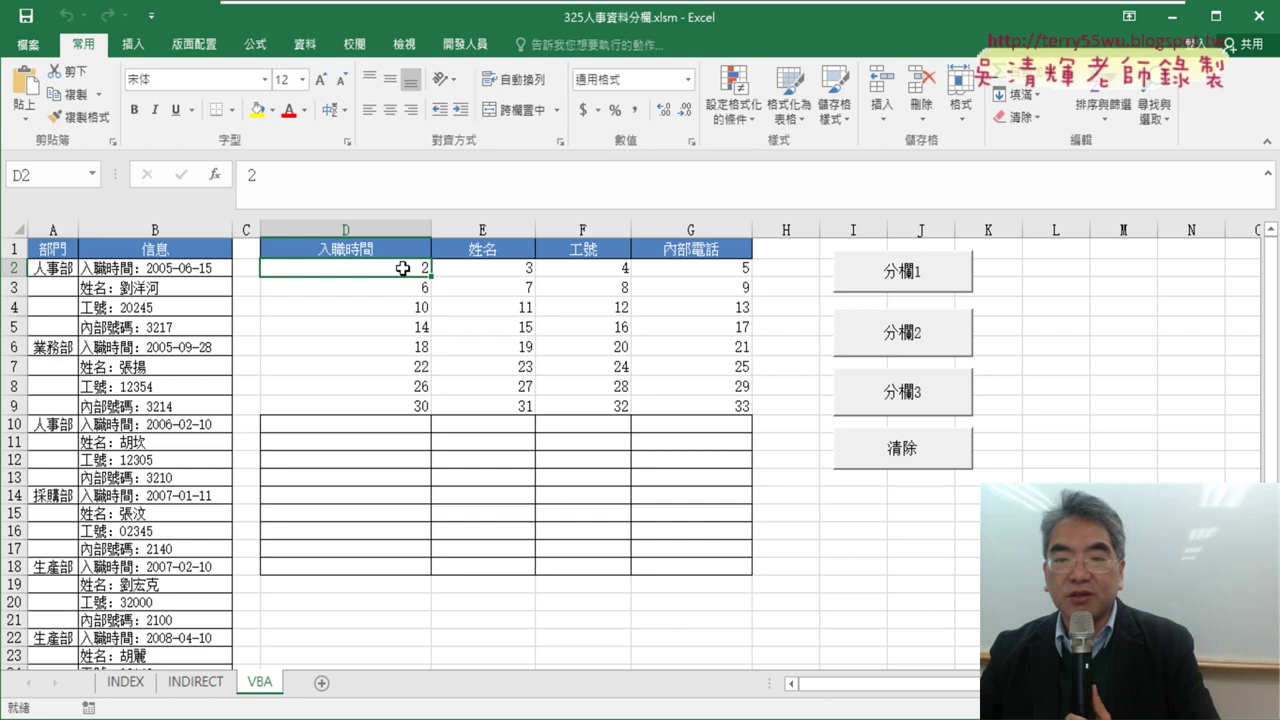
{"action": "left_click", "coordinate": [896, 340]}
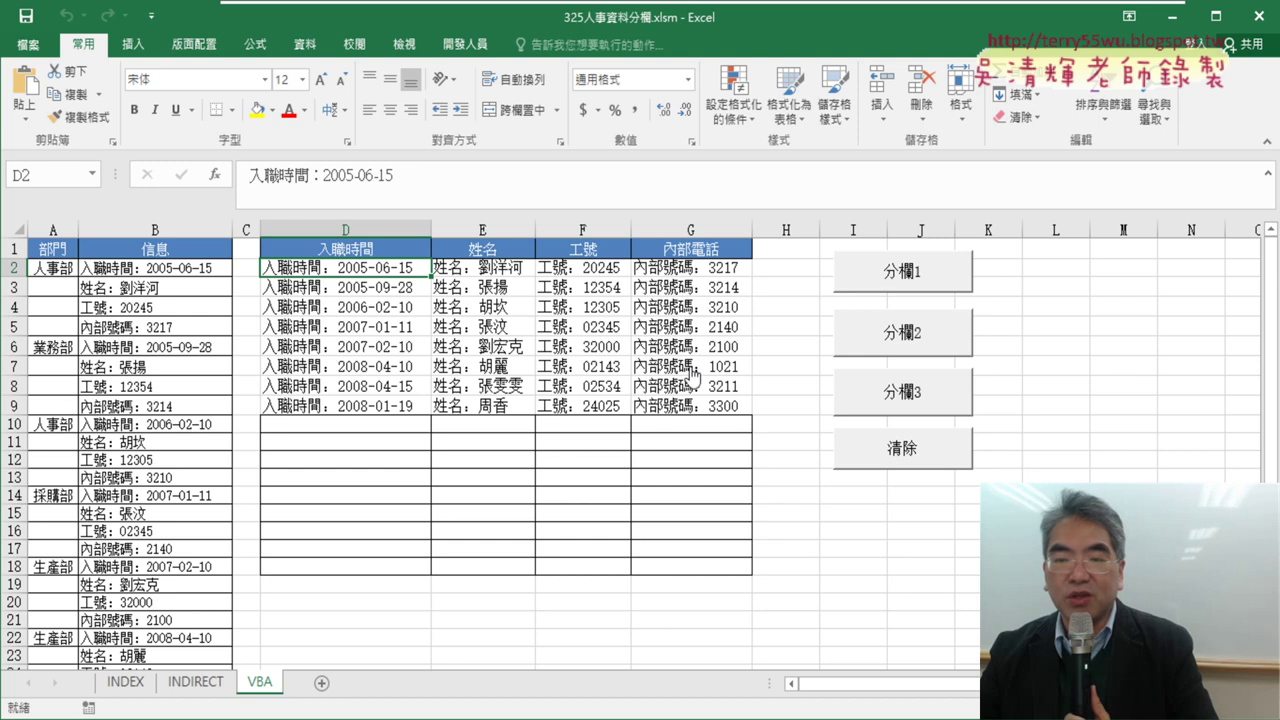
{"action": "left_click", "coordinate": [884, 406]}
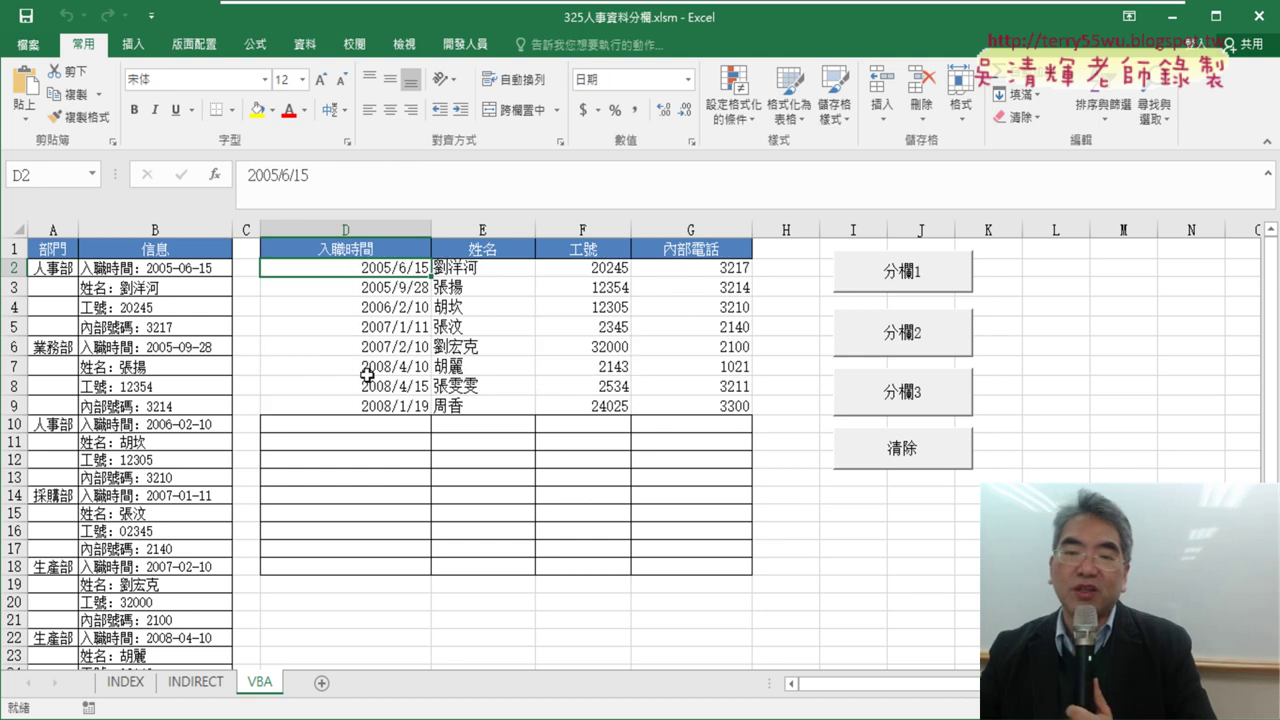
{"action": "left_click", "coordinate": [897, 455]}
- Run 分欄1, 分欄2 and 分欄3 again in order, then clear D2:G9 once more
{"action": "left_click", "coordinate": [894, 292]}
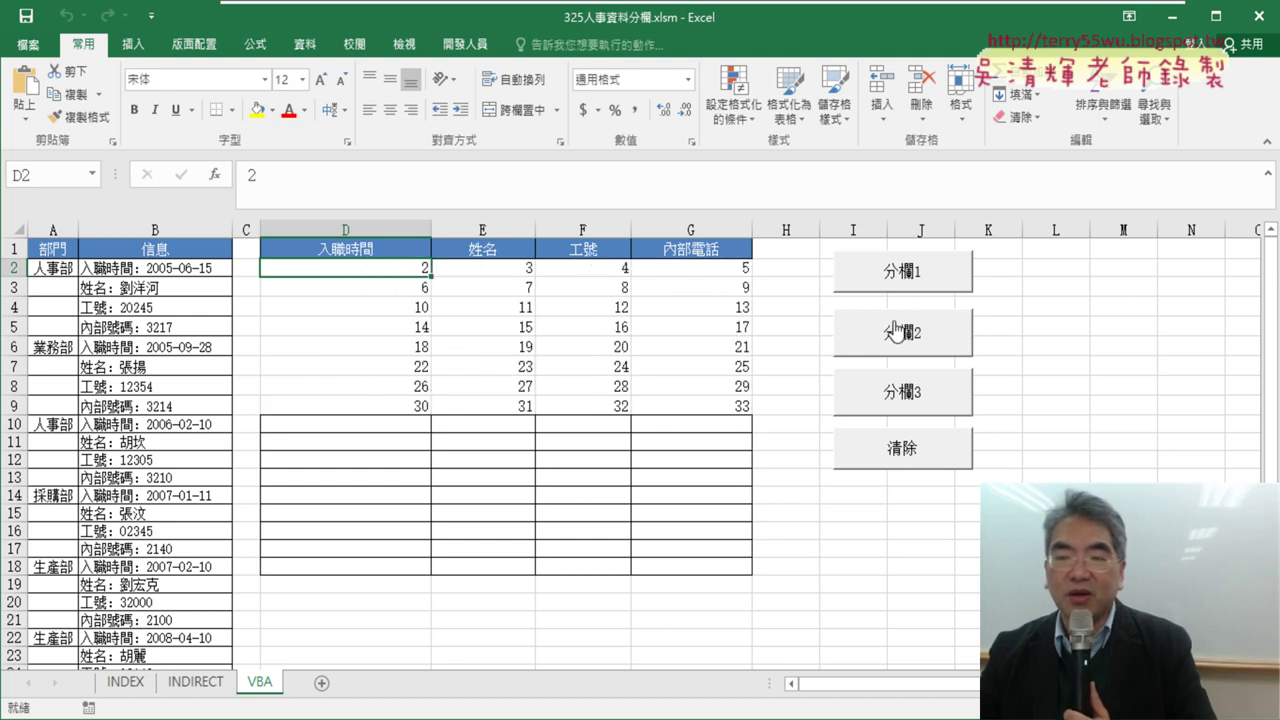
{"action": "left_click", "coordinate": [900, 332]}
{"action": "left_click", "coordinate": [929, 402]}
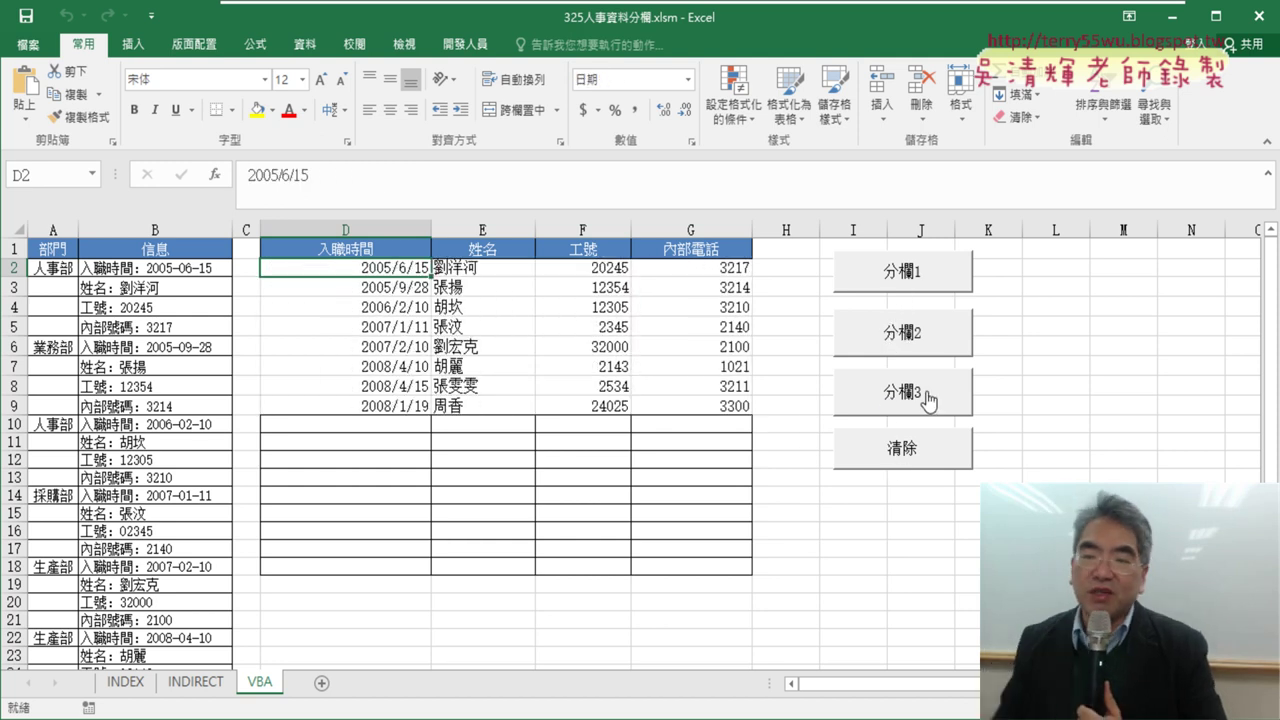
{"action": "left_click", "coordinate": [918, 460]}
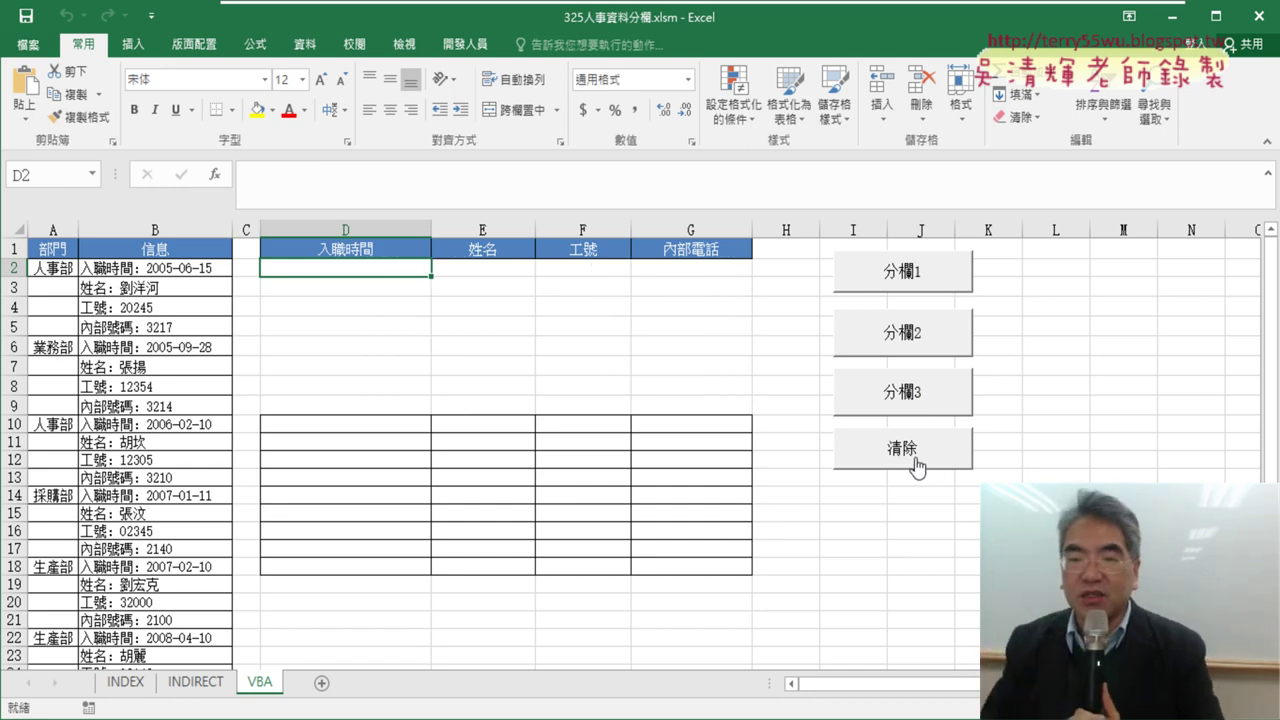
- Open the 分欄1 macro's code through 指定巨集 and 編輯, placing the editor beside columns D–G
{"action": "right_click", "coordinate": [942, 279]}
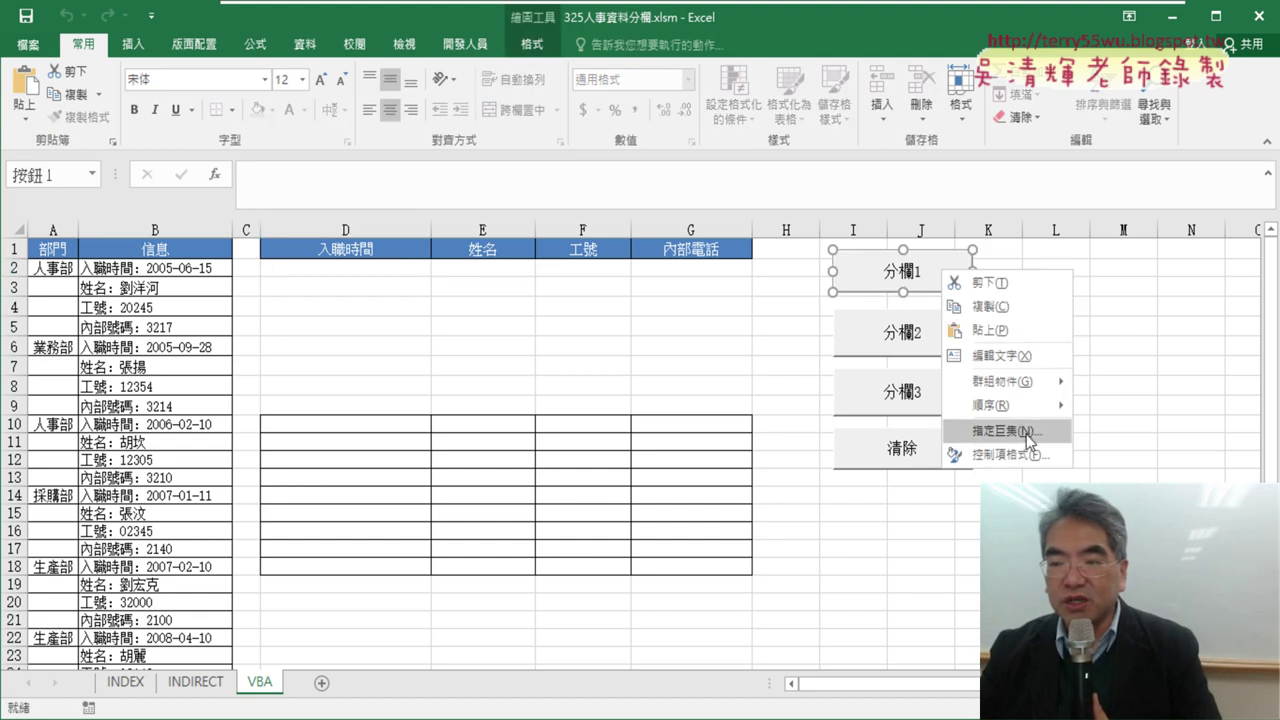
{"action": "left_click", "coordinate": [980, 400]}
{"action": "left_click", "coordinate": [1160, 287]}
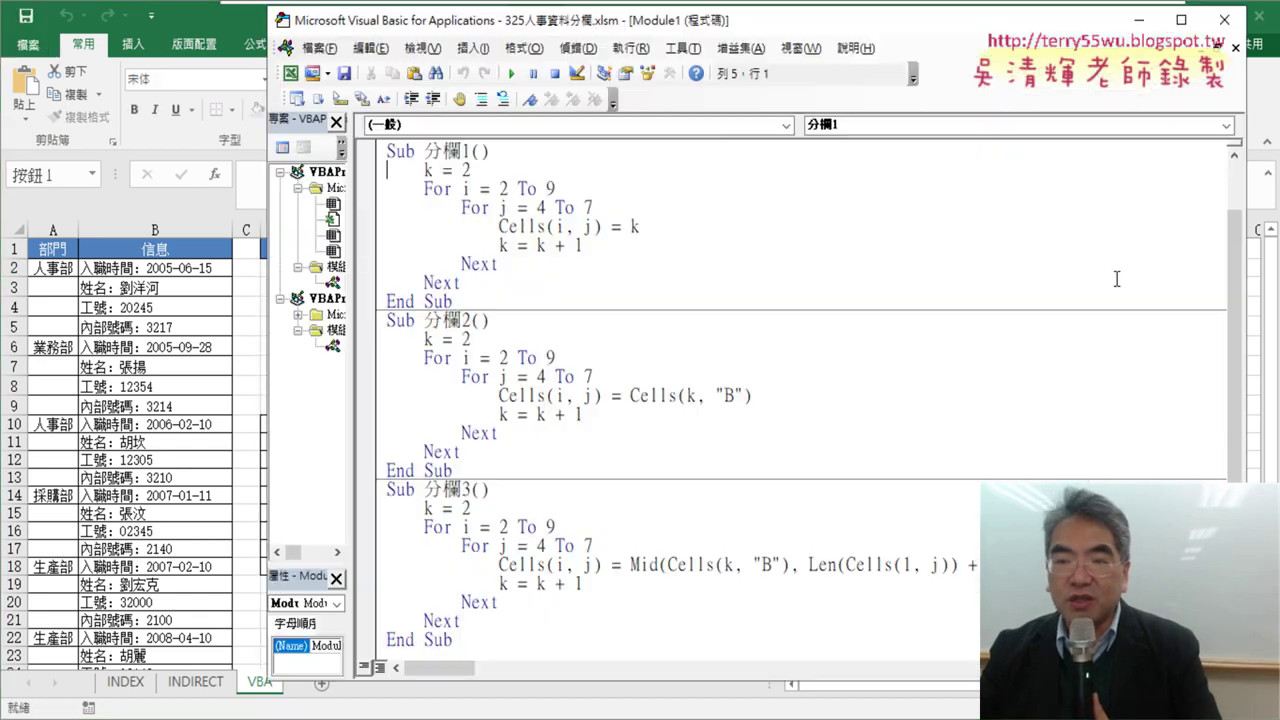
{"action": "left_click_drag", "start_coordinate": [675, 38], "coordinate": [1149, 47]}
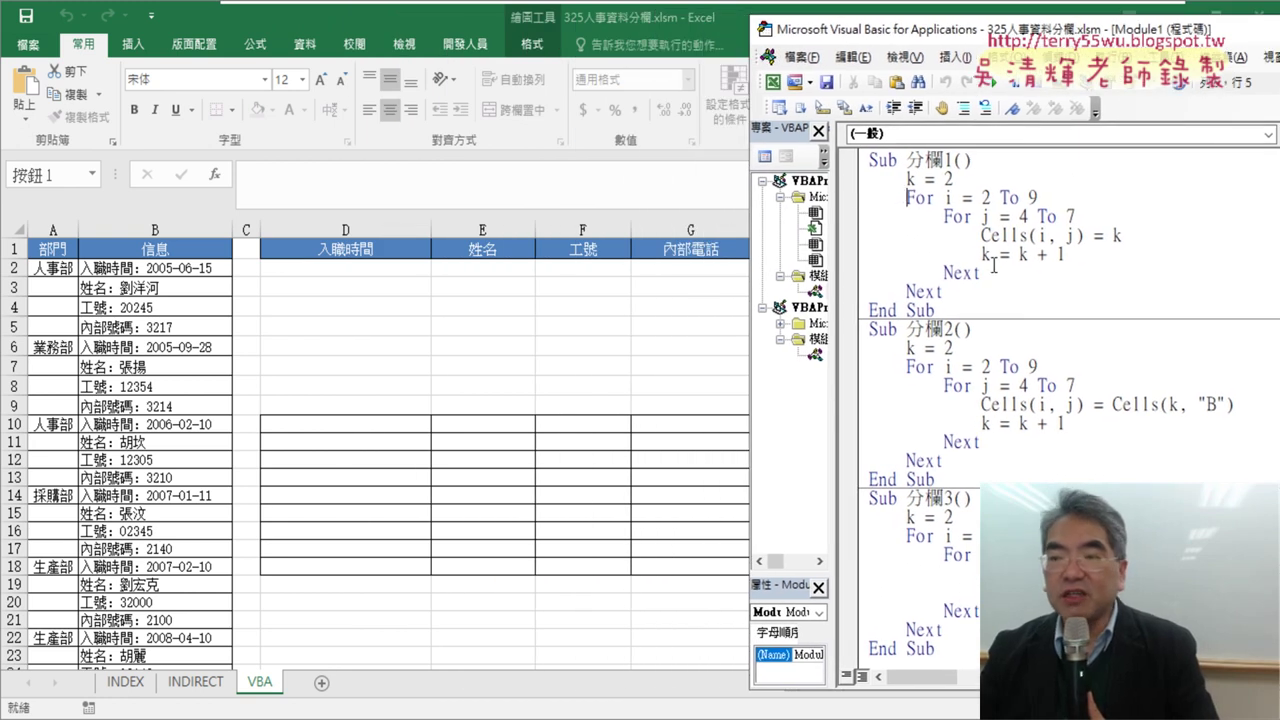
- Annotate the outer For loop, circling rows 2 and 9 and marking column D as the output start
{"action": "left_click_drag", "start_coordinate": [960, 288], "coordinate": [850, 197]}
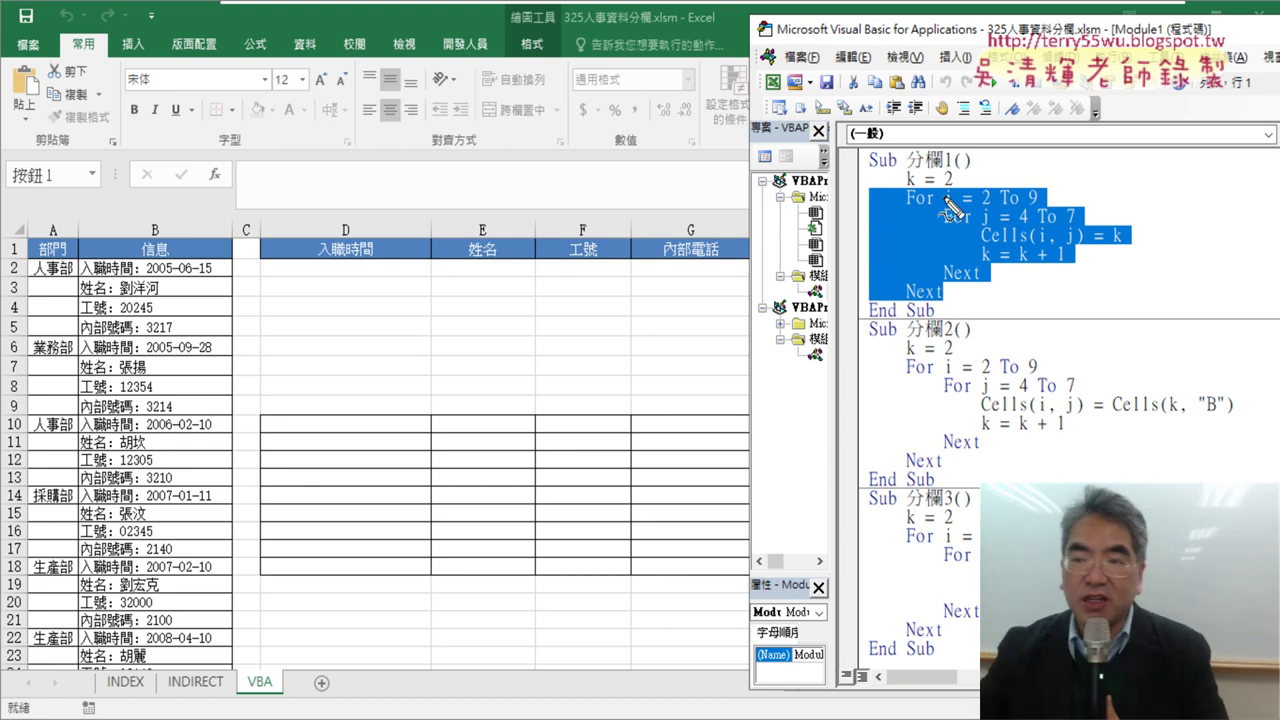
{"action": "left_click_drag", "start_coordinate": [955, 210], "coordinate": [952, 218]}
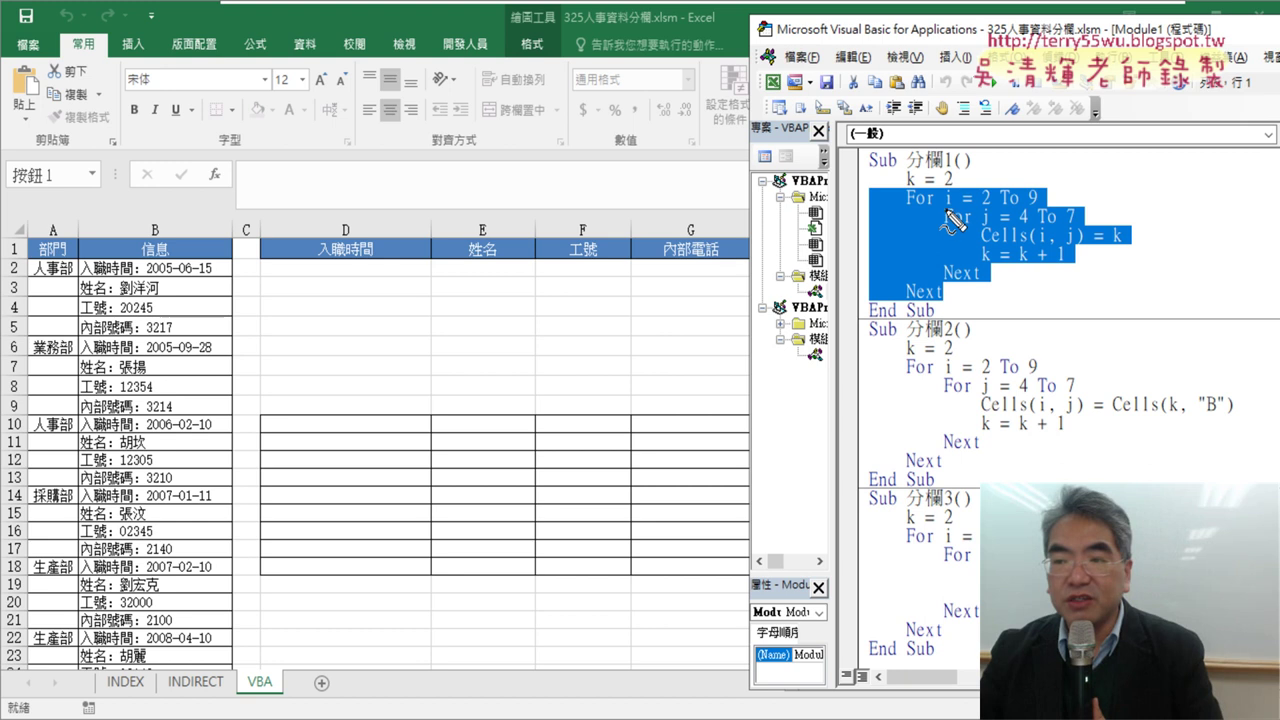
{"action": "left_click_drag", "start_coordinate": [952, 214], "coordinate": [988, 212]}
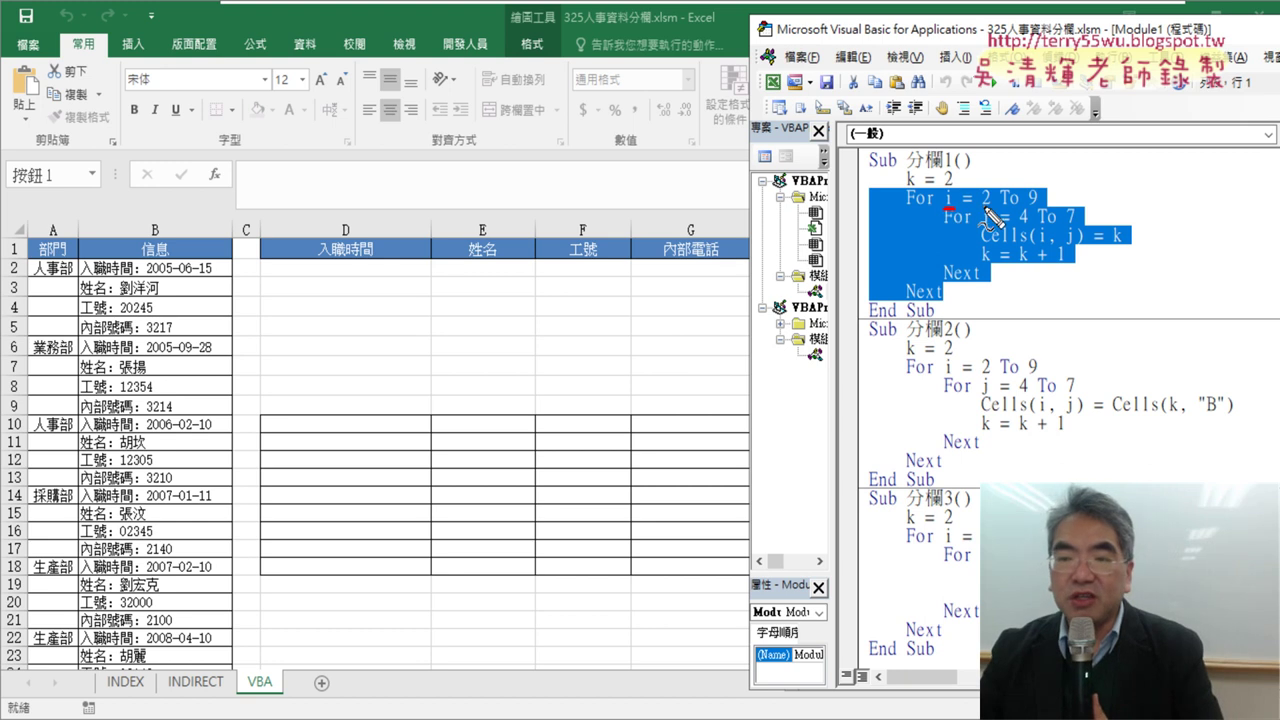
{"action": "left_click_drag", "start_coordinate": [30, 256], "coordinate": [33, 288]}
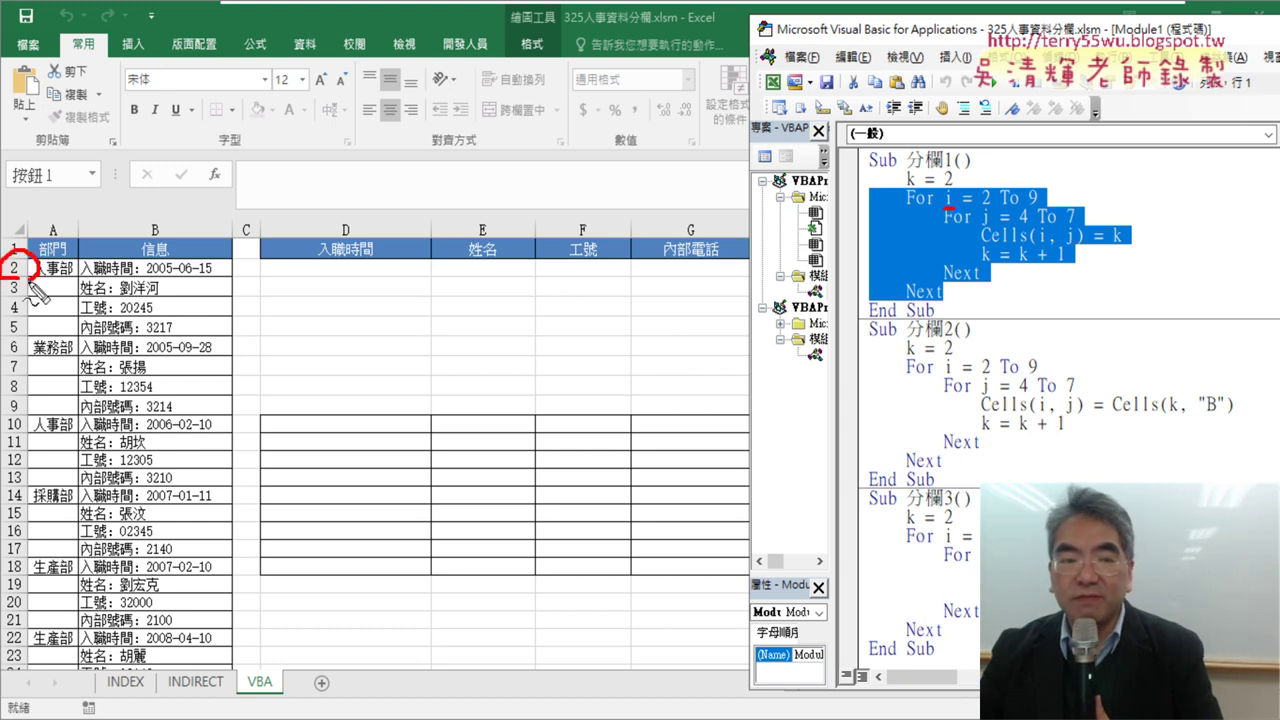
{"action": "left_click_drag", "start_coordinate": [26, 400], "coordinate": [30, 428]}
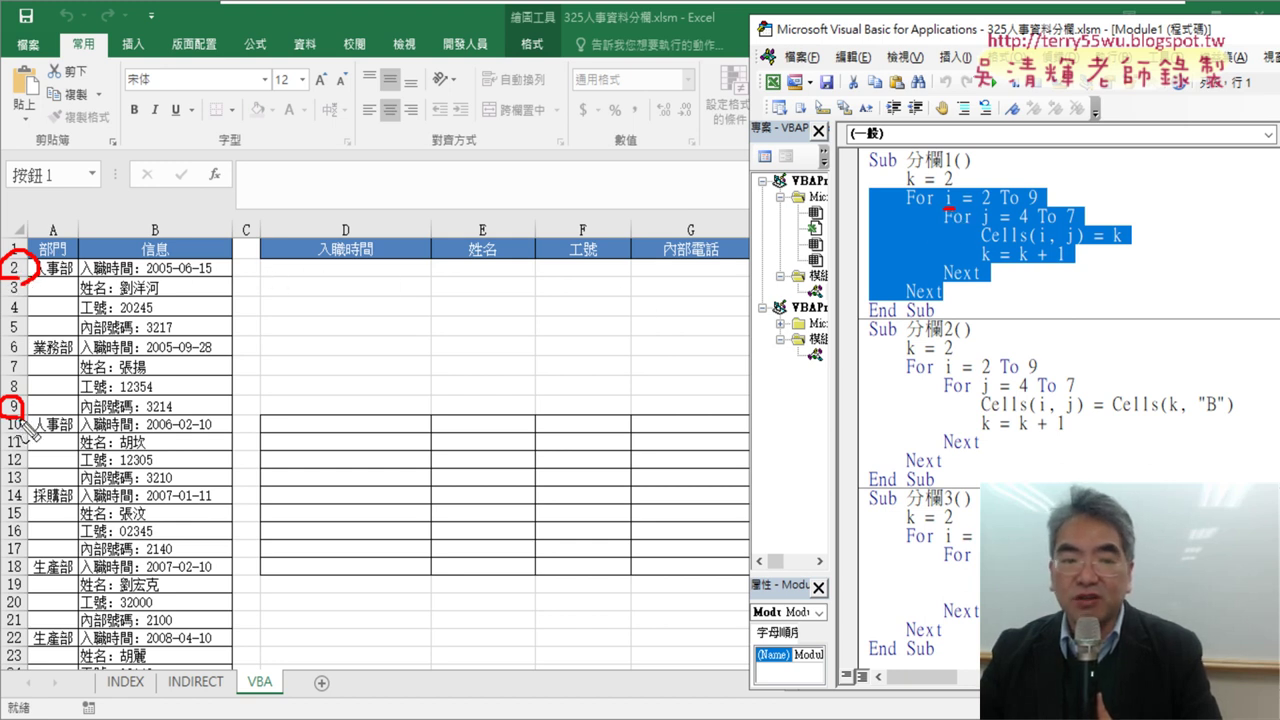
{"action": "left_click_drag", "start_coordinate": [980, 210], "coordinate": [1037, 206]}
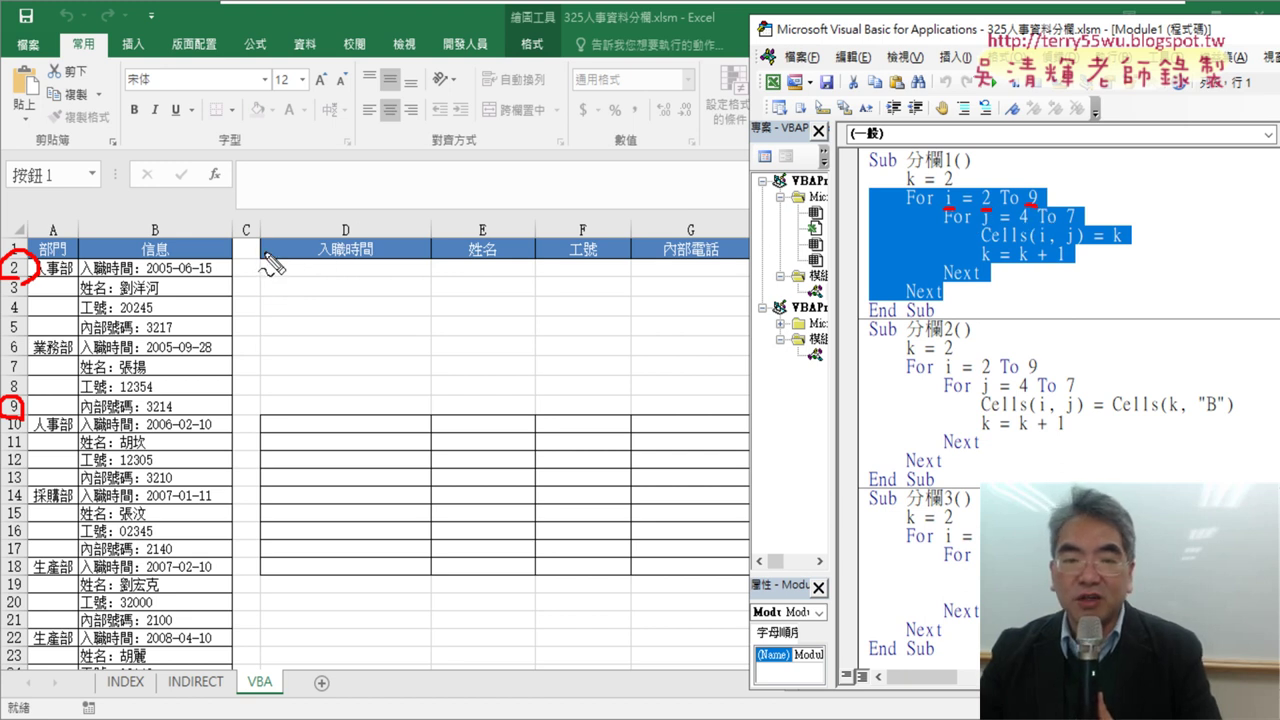
{"action": "left_click_drag", "start_coordinate": [262, 252], "coordinate": [262, 325]}
{"action": "left_click_drag", "start_coordinate": [763, 262], "coordinate": [763, 312]}
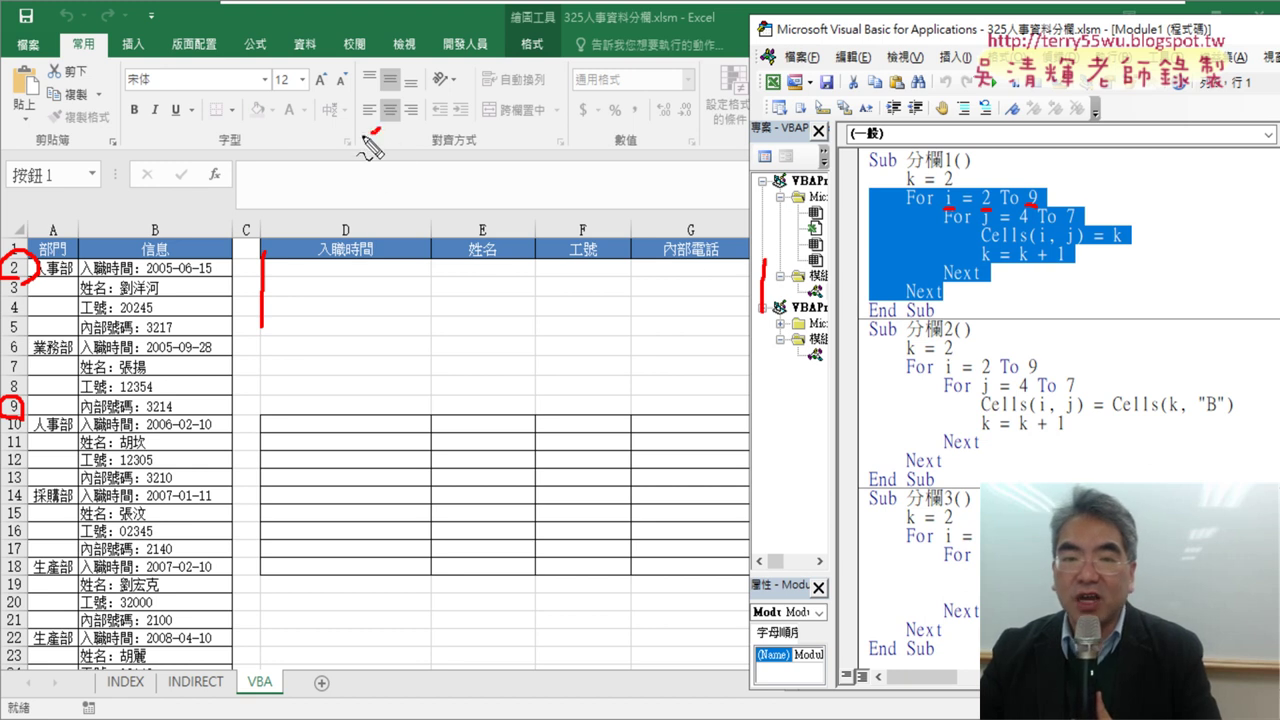
- Label columns D and G as 4 and 7, mark Cells(i, j) and i, then clear the pen
{"action": "mouse_move", "coordinate": [314, 152]}
{"action": "left_mouse_down"}
{"action": "mouse_move", "coordinate": [402, 154]}
{"action": "mouse_move", "coordinate": [362, 196]}
{"action": "left_mouse_up"}
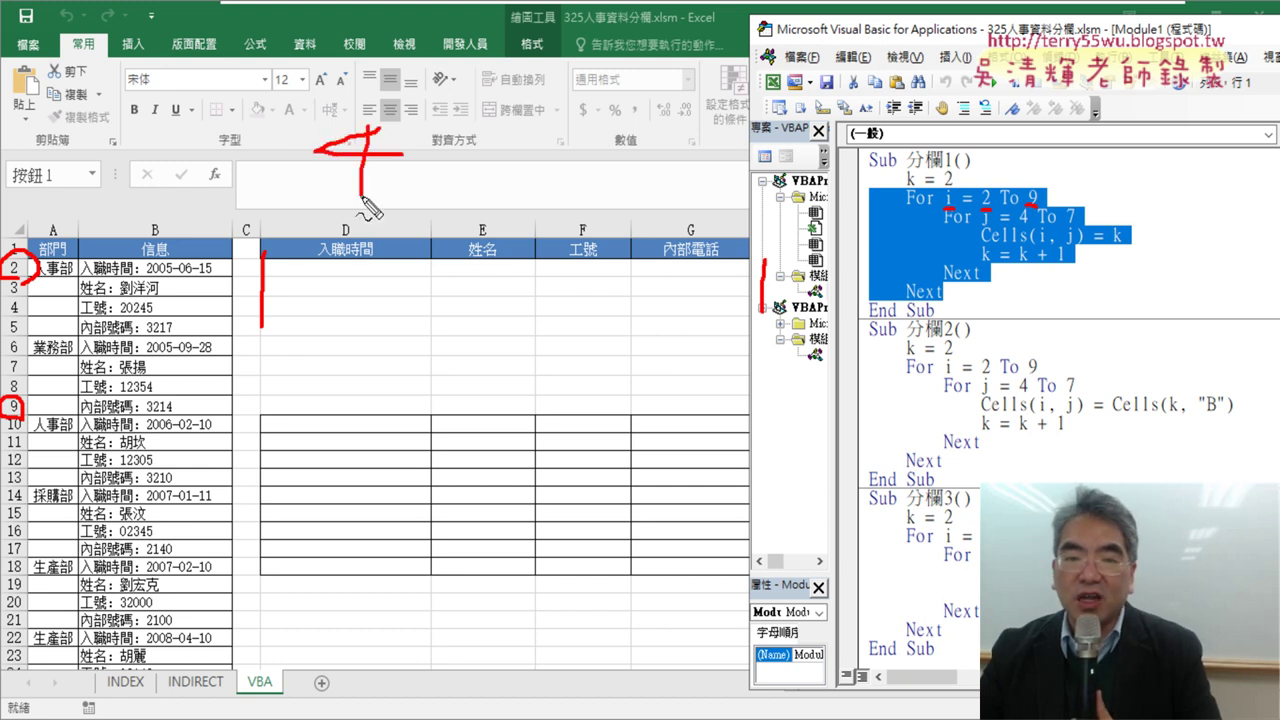
{"action": "left_click_drag", "start_coordinate": [674, 130], "coordinate": [704, 178]}
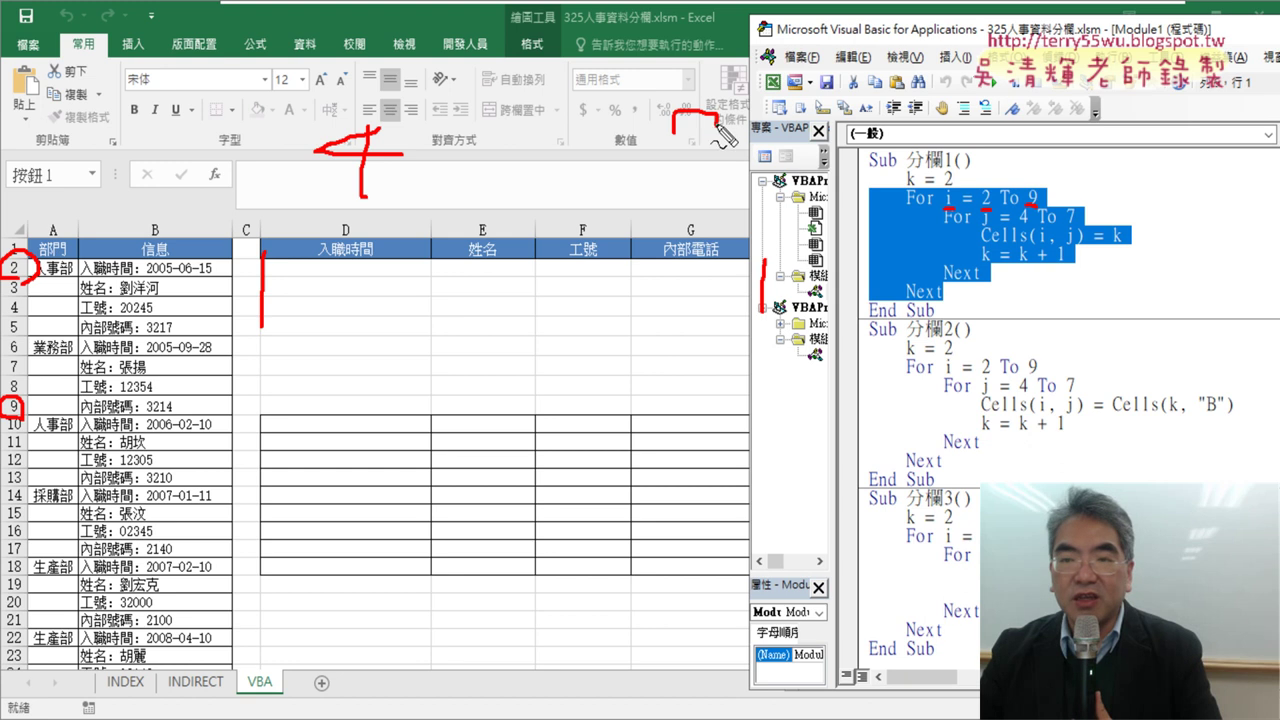
{"action": "left_click_drag", "start_coordinate": [330, 199], "coordinate": [385, 199]}
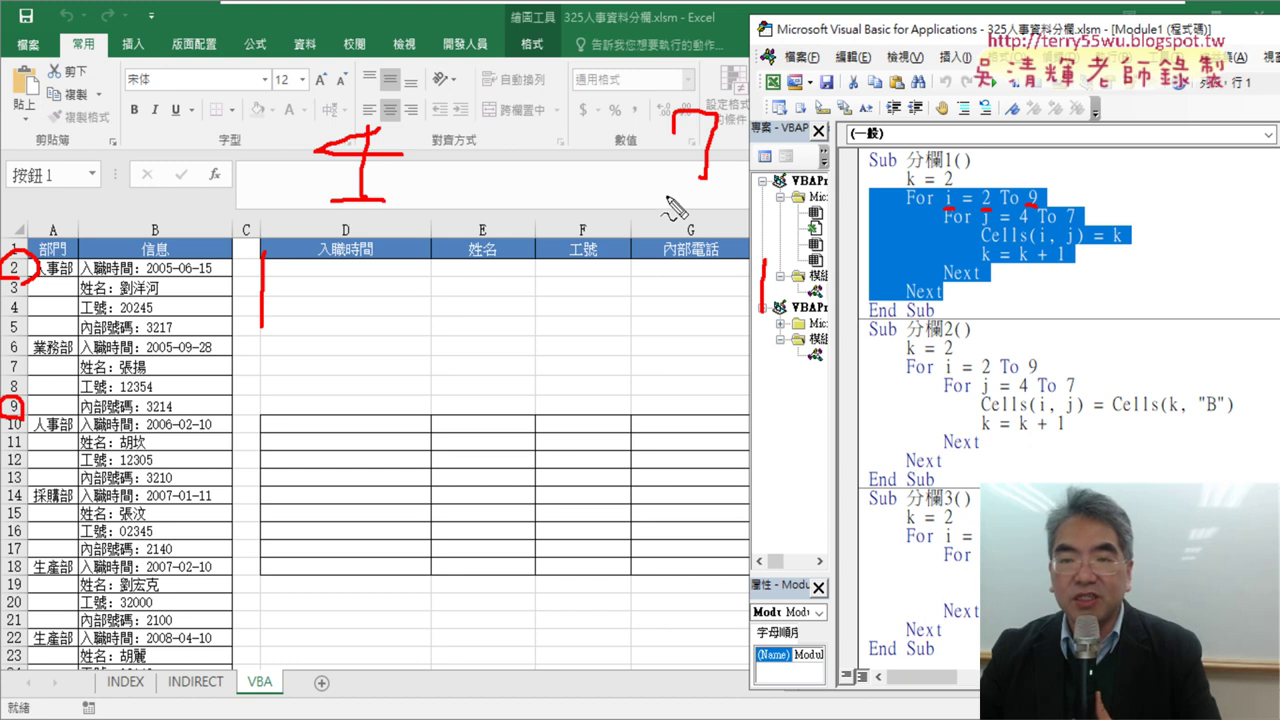
{"action": "left_click_drag", "start_coordinate": [666, 195], "coordinate": [758, 192]}
{"action": "left_click_drag", "start_coordinate": [980, 229], "coordinate": [992, 229]}
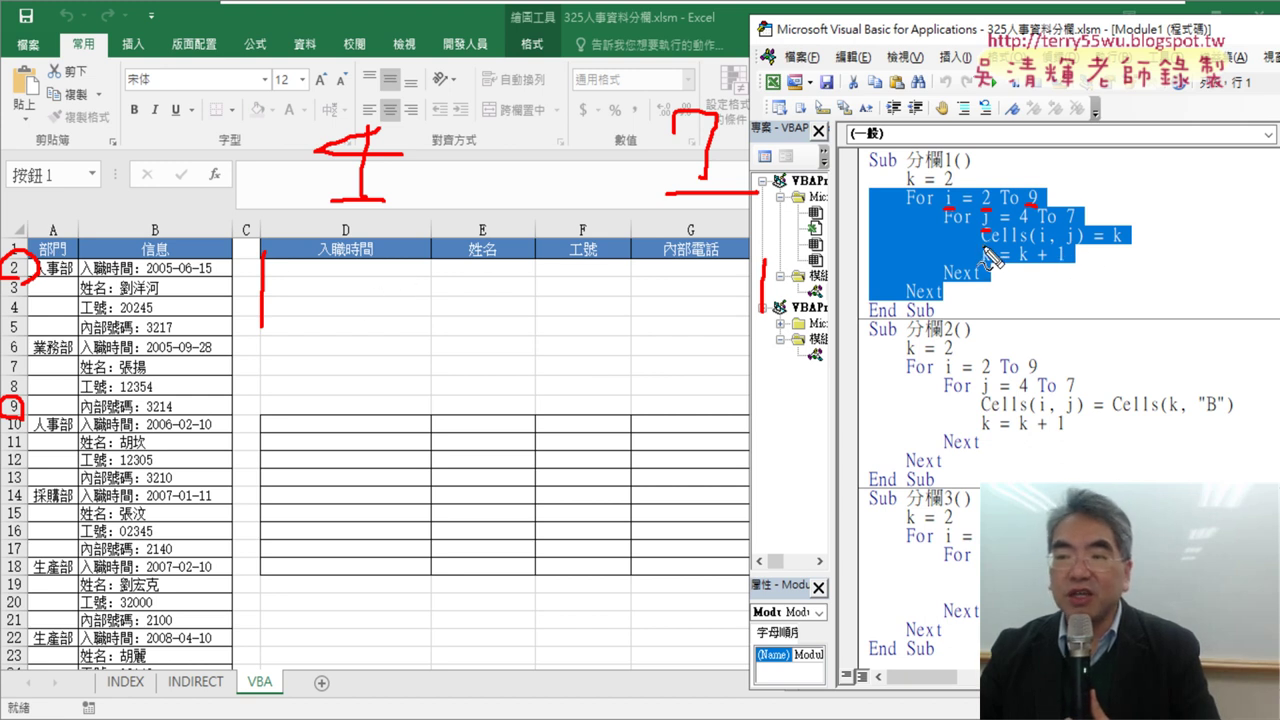
{"action": "left_click_drag", "start_coordinate": [984, 243], "coordinate": [1036, 250]}
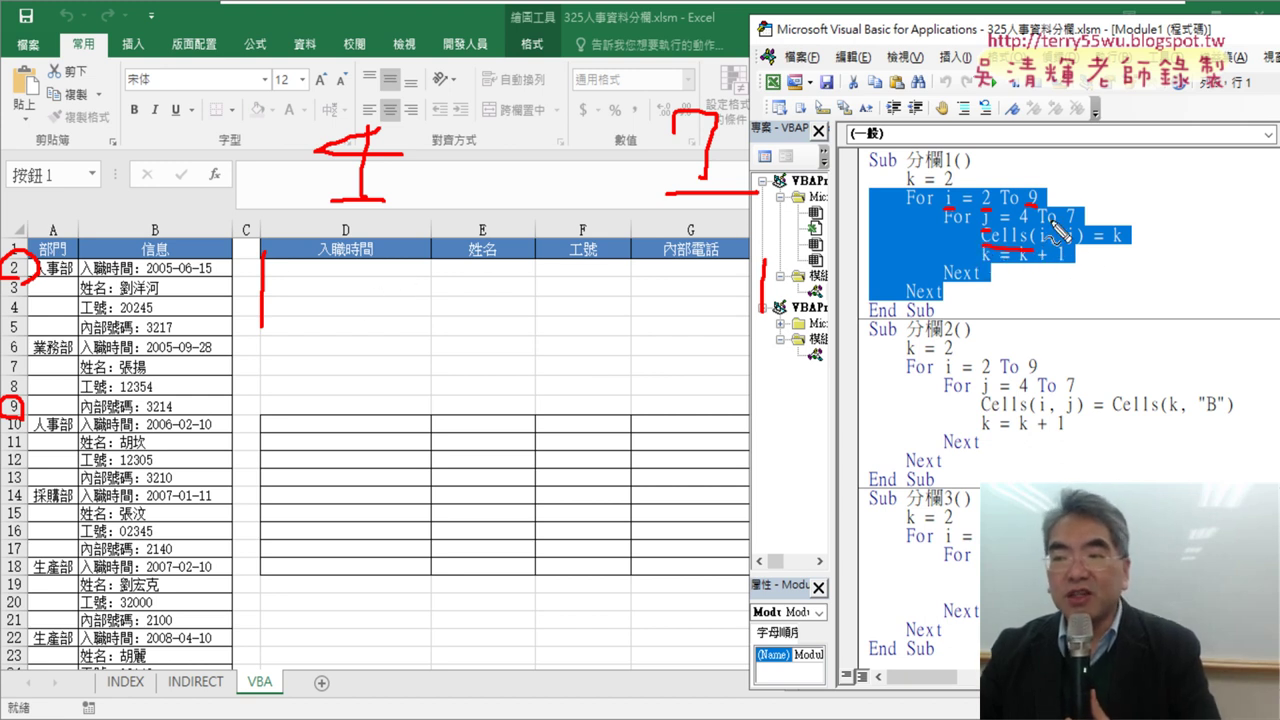
{"action": "left_click_drag", "start_coordinate": [1044, 245], "coordinate": [1118, 234]}
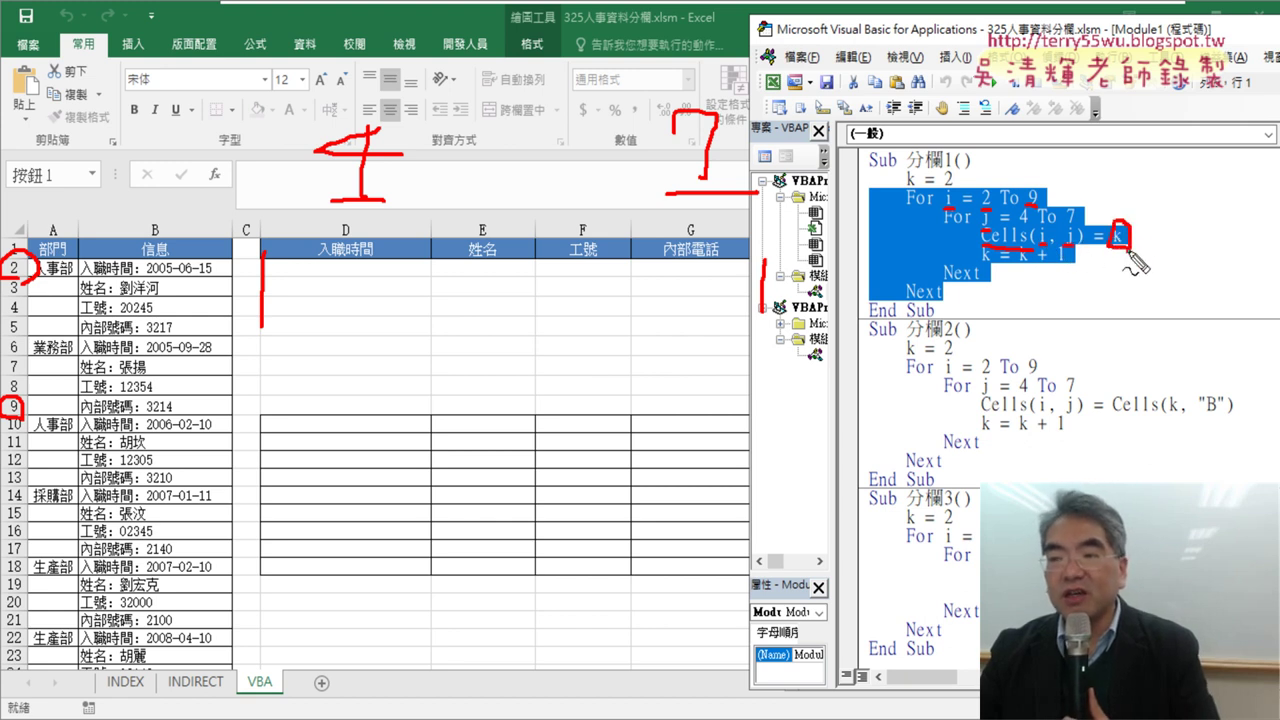
{"action": "left_click_drag", "start_coordinate": [942, 206], "coordinate": [950, 194]}
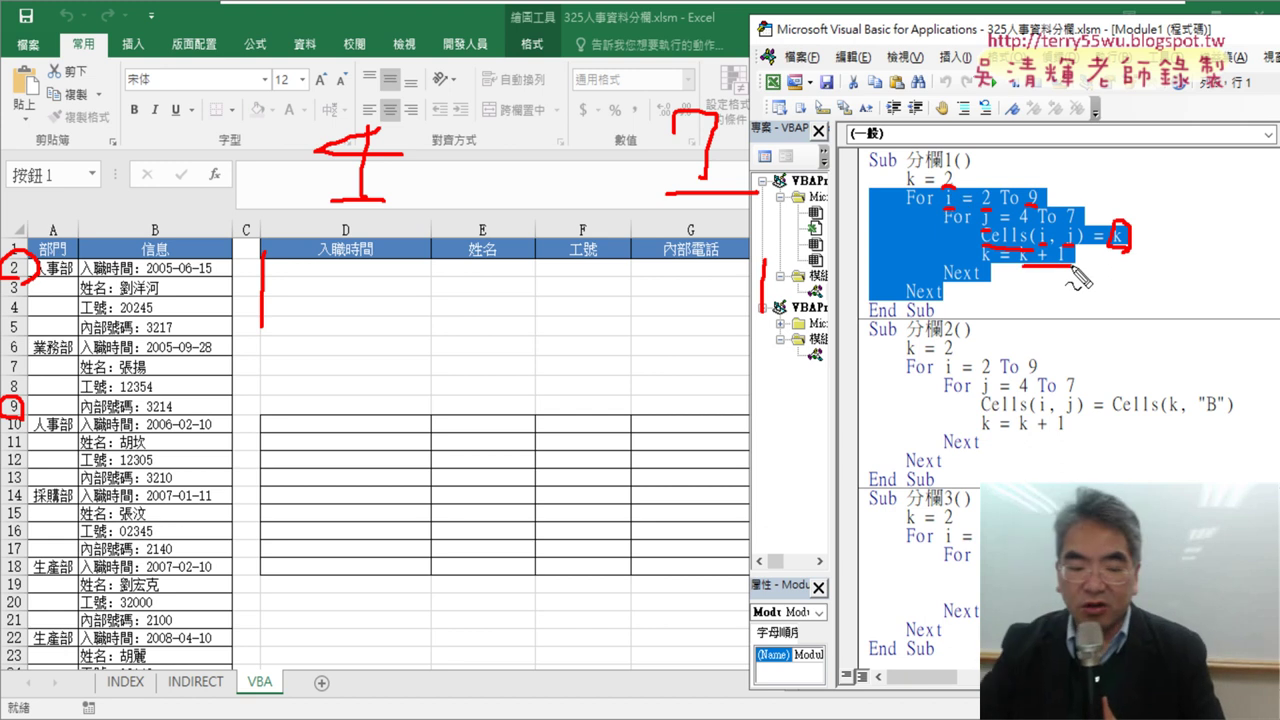
{"action": "key", "text": "Escape"}
- Run 分欄1 so D2:G9 shows 2 to 33, then select Cells(k, "B") in 分欄2
{"action": "left_click", "coordinate": [1074, 254]}
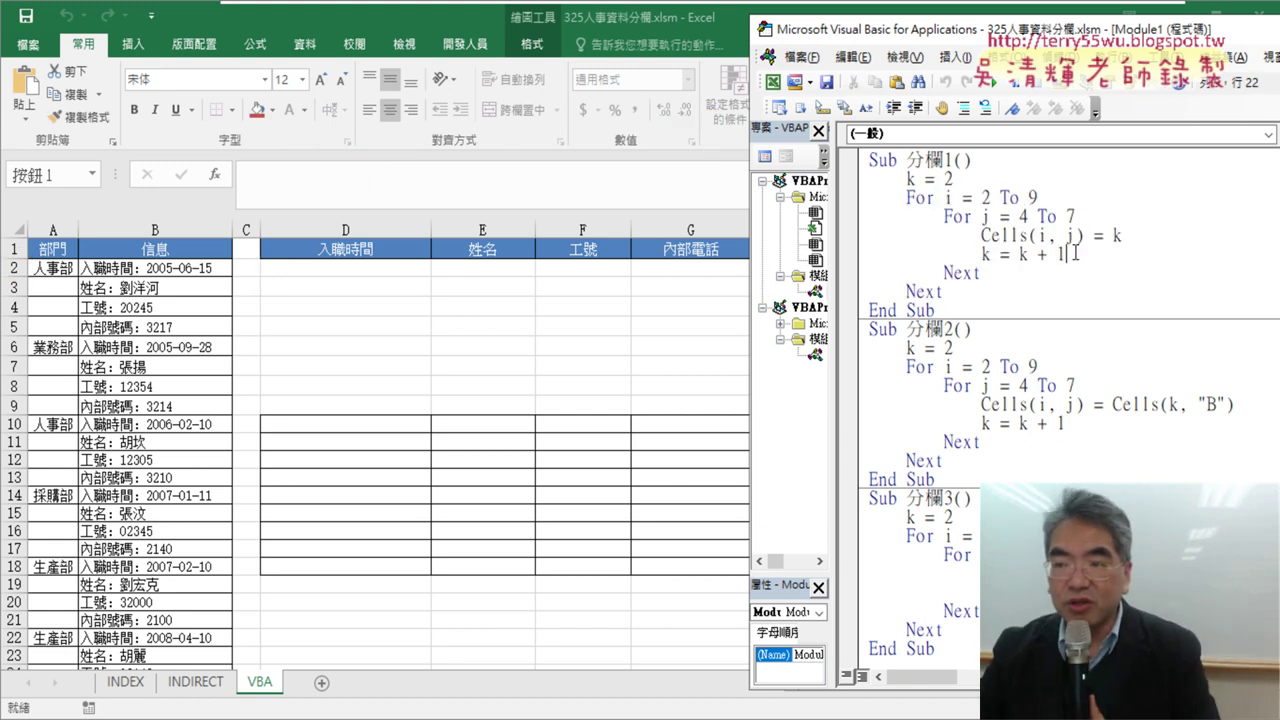
{"action": "left_click", "coordinate": [974, 84]}
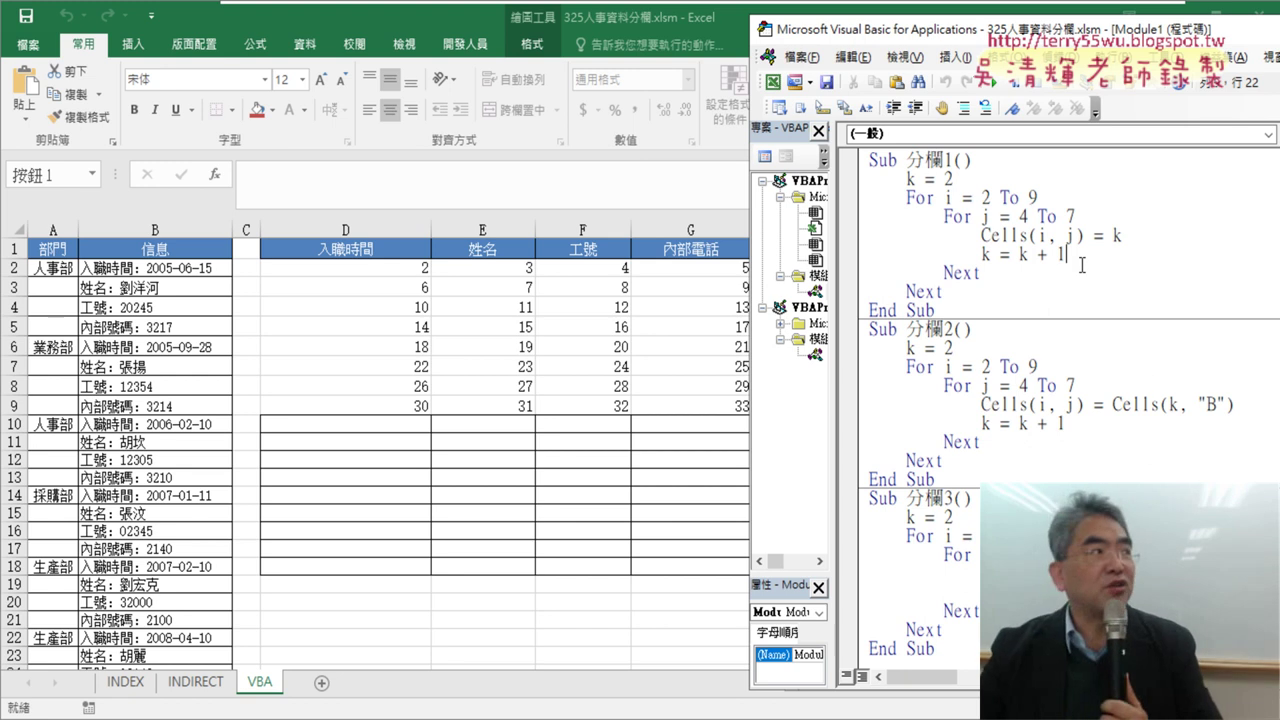
{"action": "left_click_drag", "start_coordinate": [1234, 405], "coordinate": [1110, 404]}
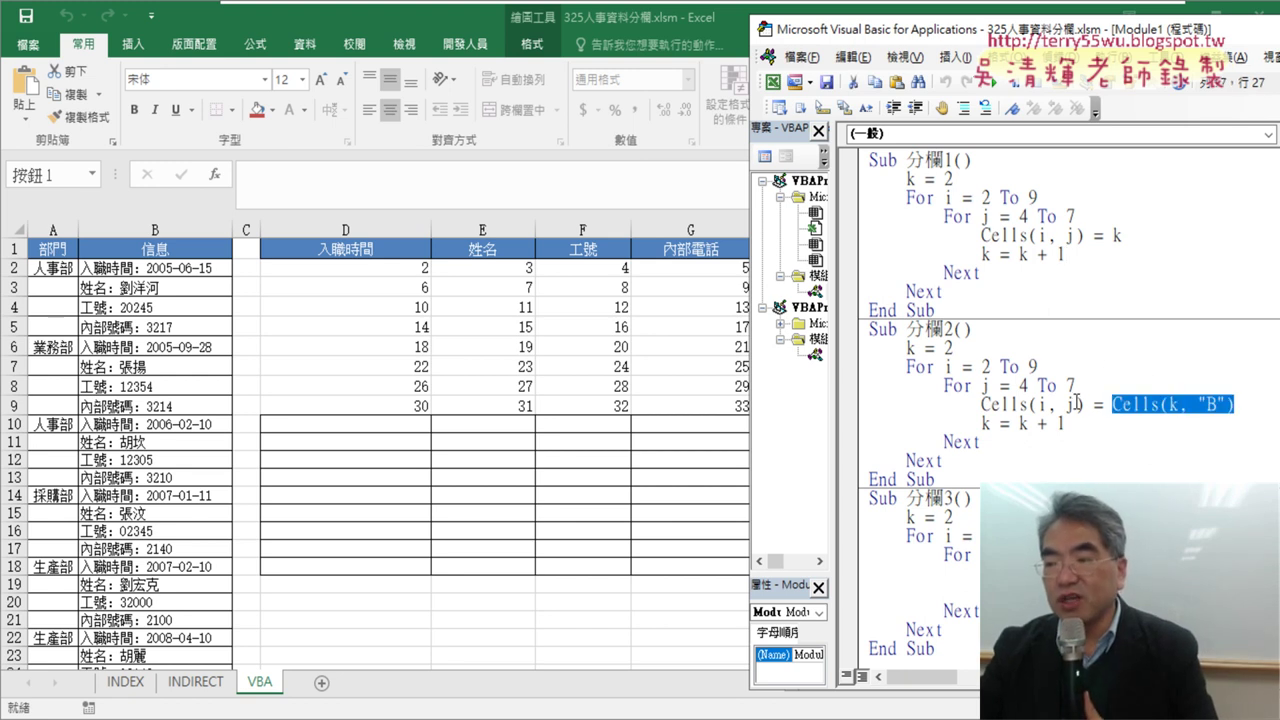
- Highlight k and the Cells(k, "B") copy line in 分欄2, then run it to fill D2:G9
{"action": "double_click", "coordinate": [1118, 237]}
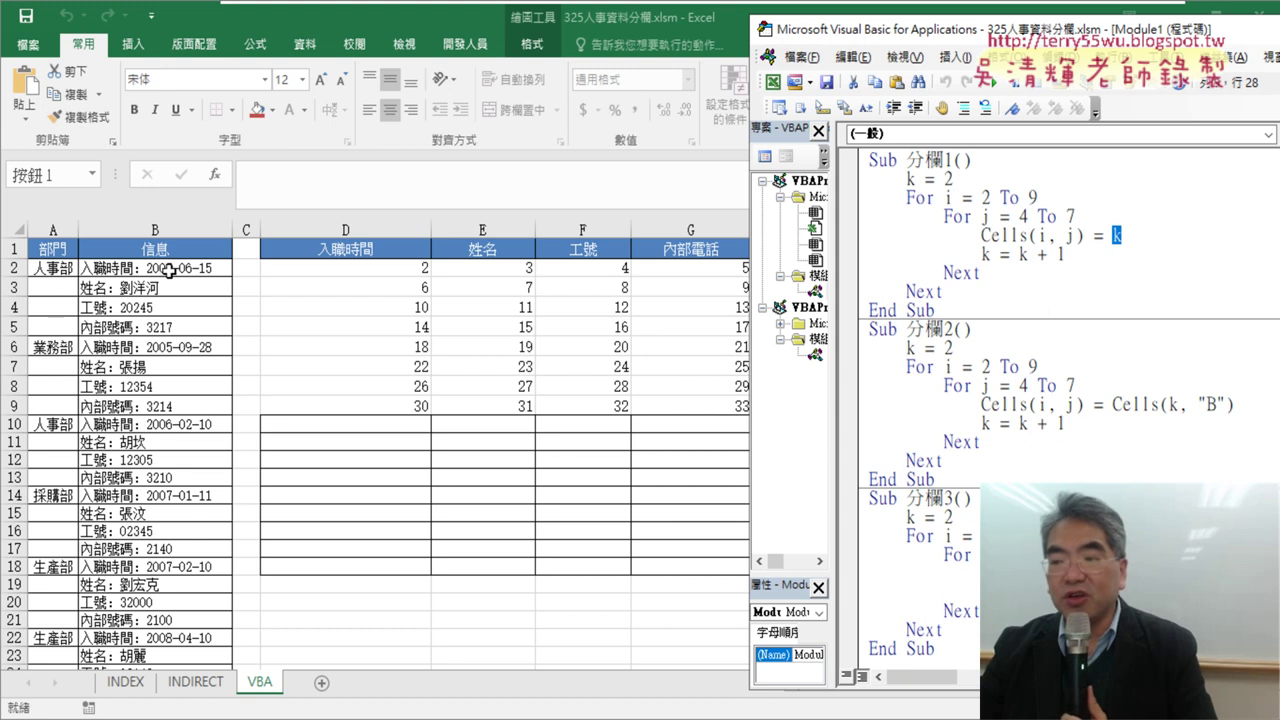
{"action": "double_click", "coordinate": [1174, 405]}
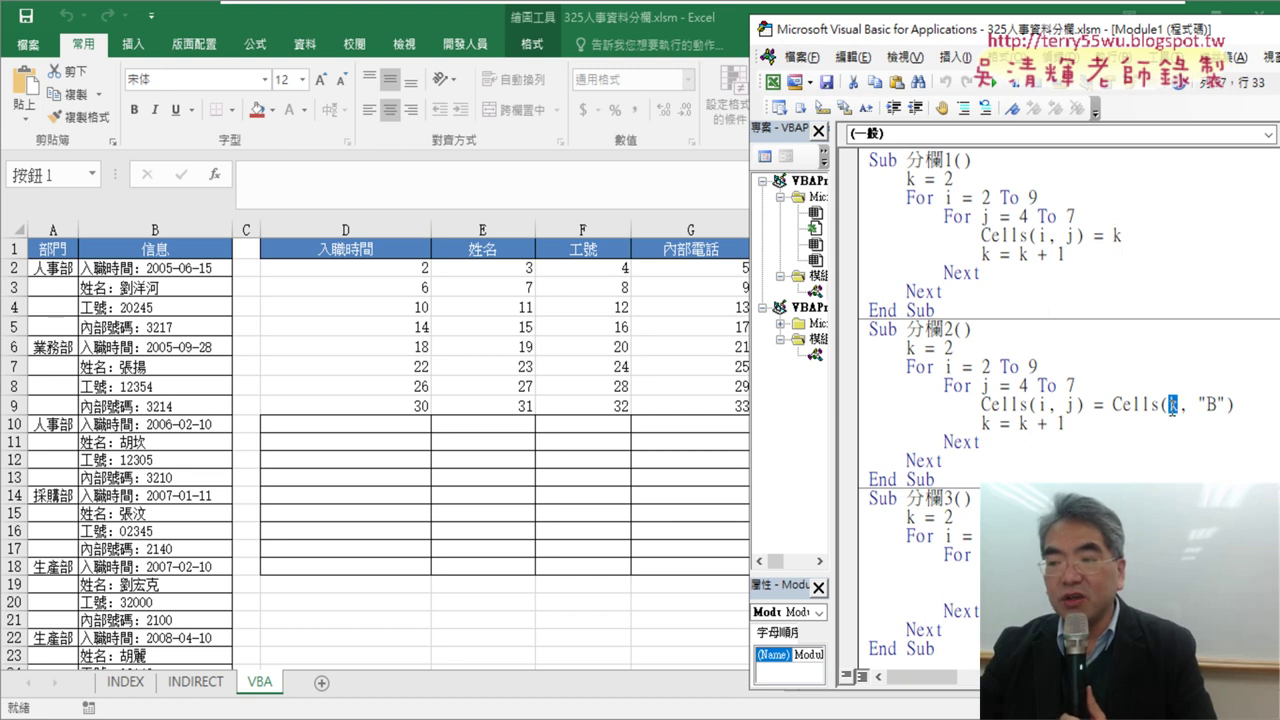
{"action": "left_click_drag", "start_coordinate": [1110, 405], "coordinate": [1227, 405]}
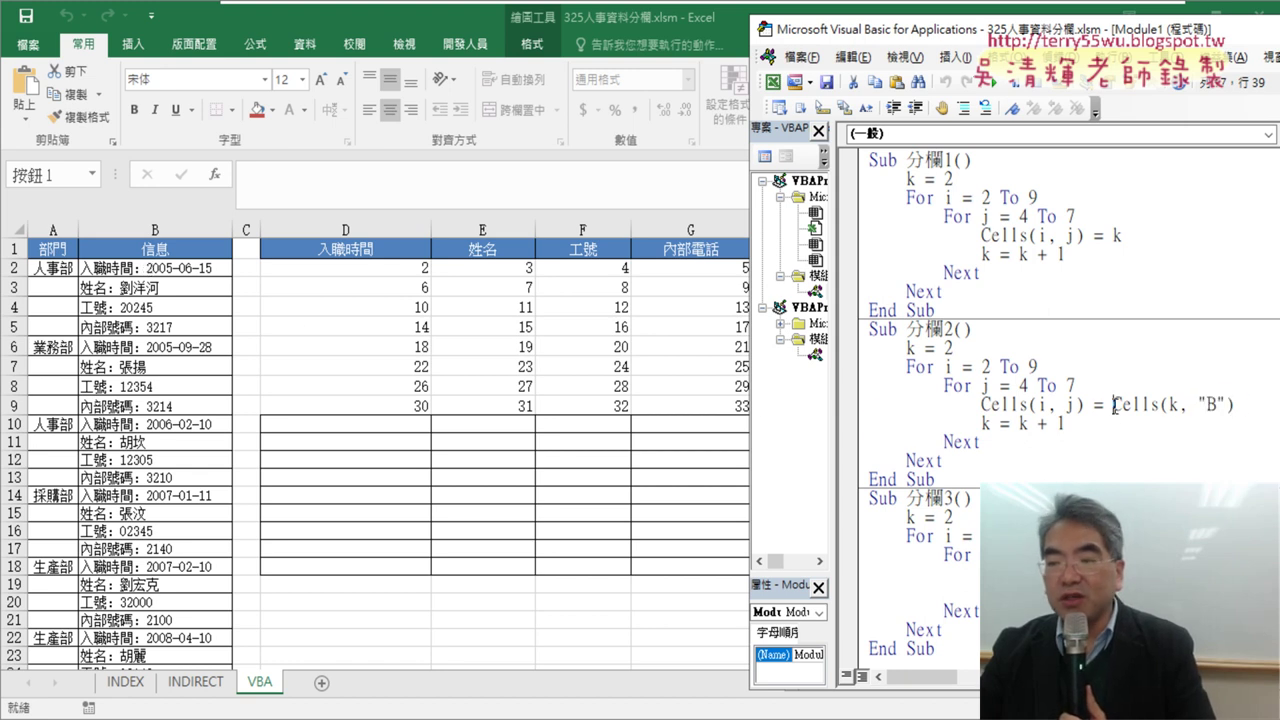
{"action": "left_click_drag", "start_coordinate": [1112, 405], "coordinate": [1245, 408]}
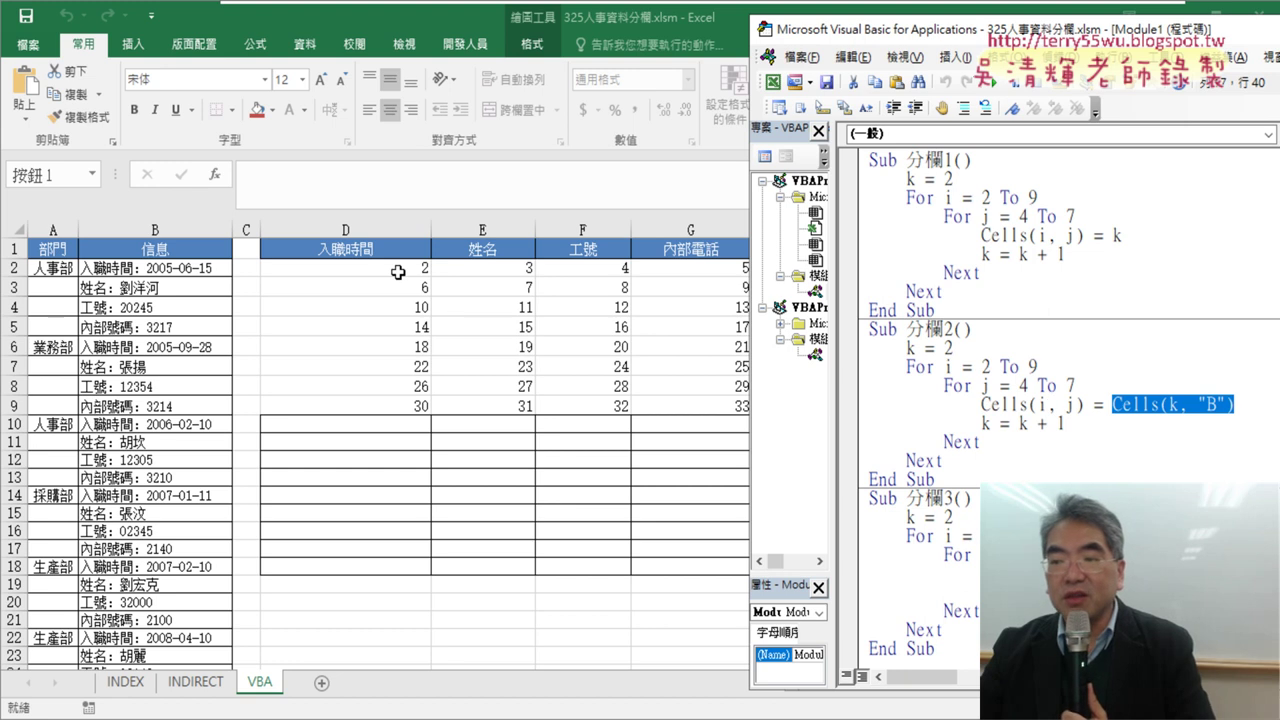
{"action": "left_click_drag", "start_coordinate": [1086, 404], "coordinate": [1110, 404]}
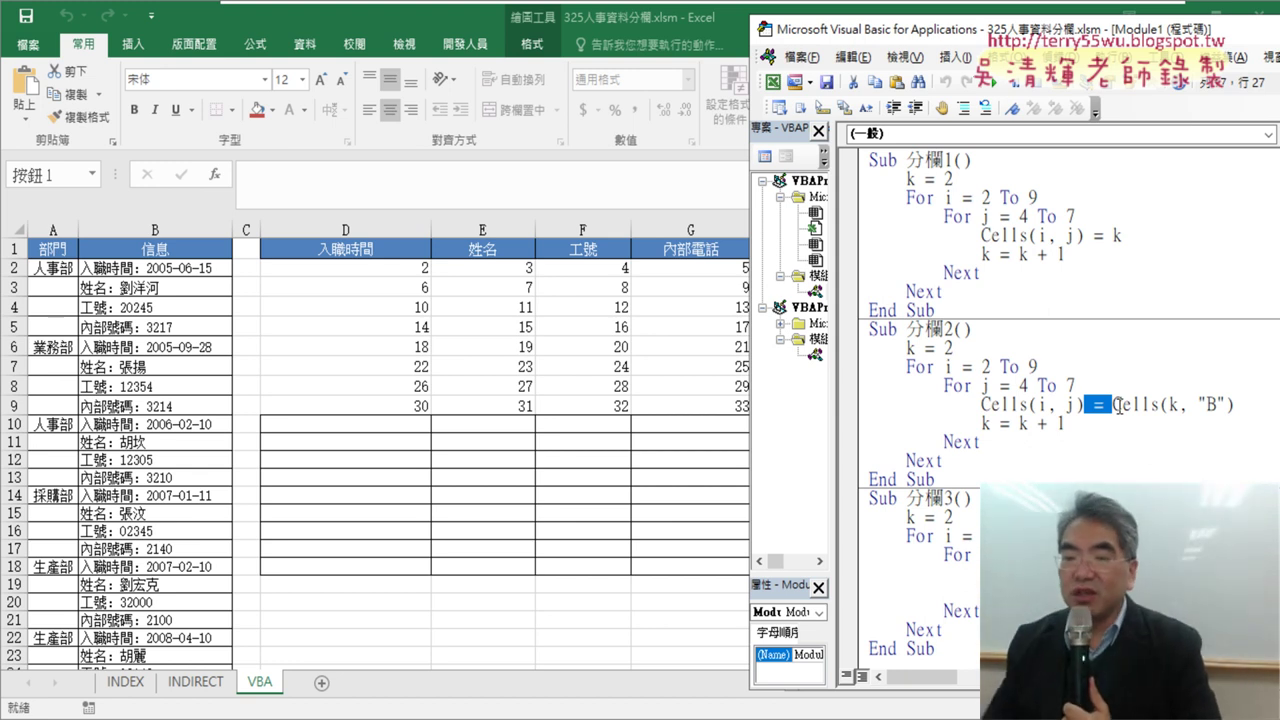
{"action": "left_click", "coordinate": [997, 86]}
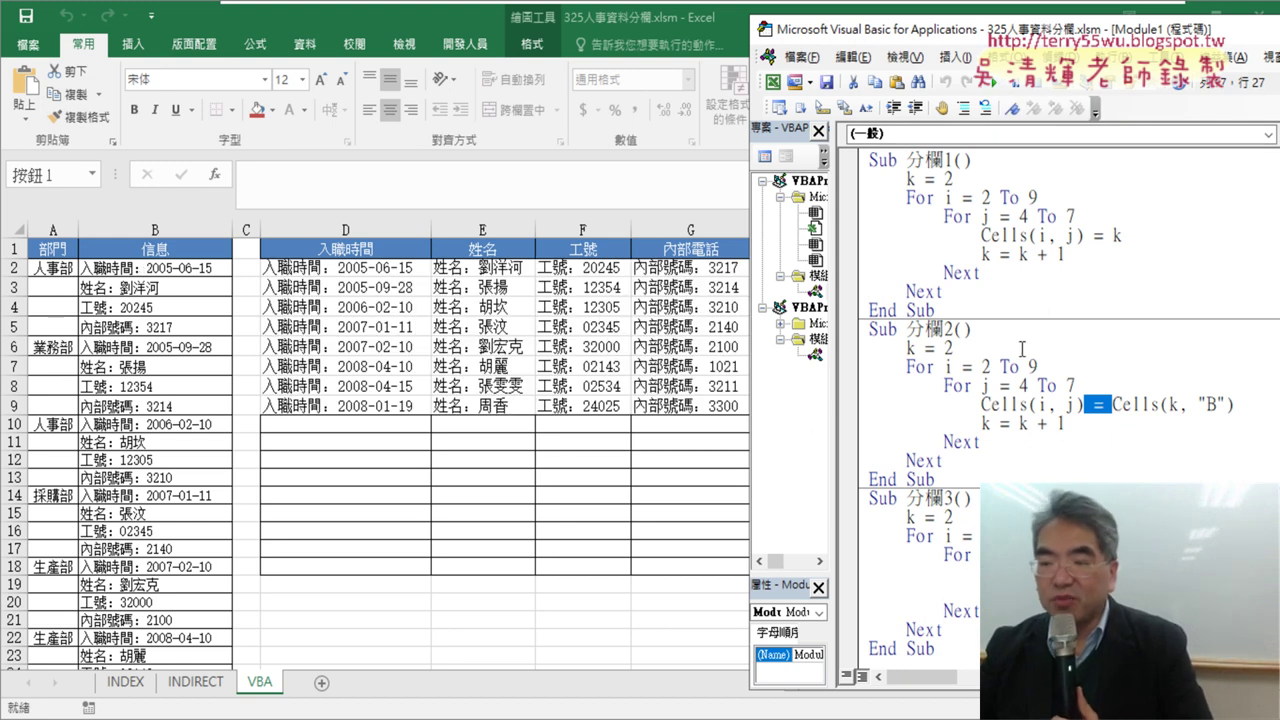
{"action": "scroll", "coordinate": [1000, 400], "scroll_direction": "down", "scroll_amount": 1}
- Clear D2:G9 with the 清除 button and open the Visual Basic editor from Developer
{"action": "left_click", "coordinate": [658, 463]}
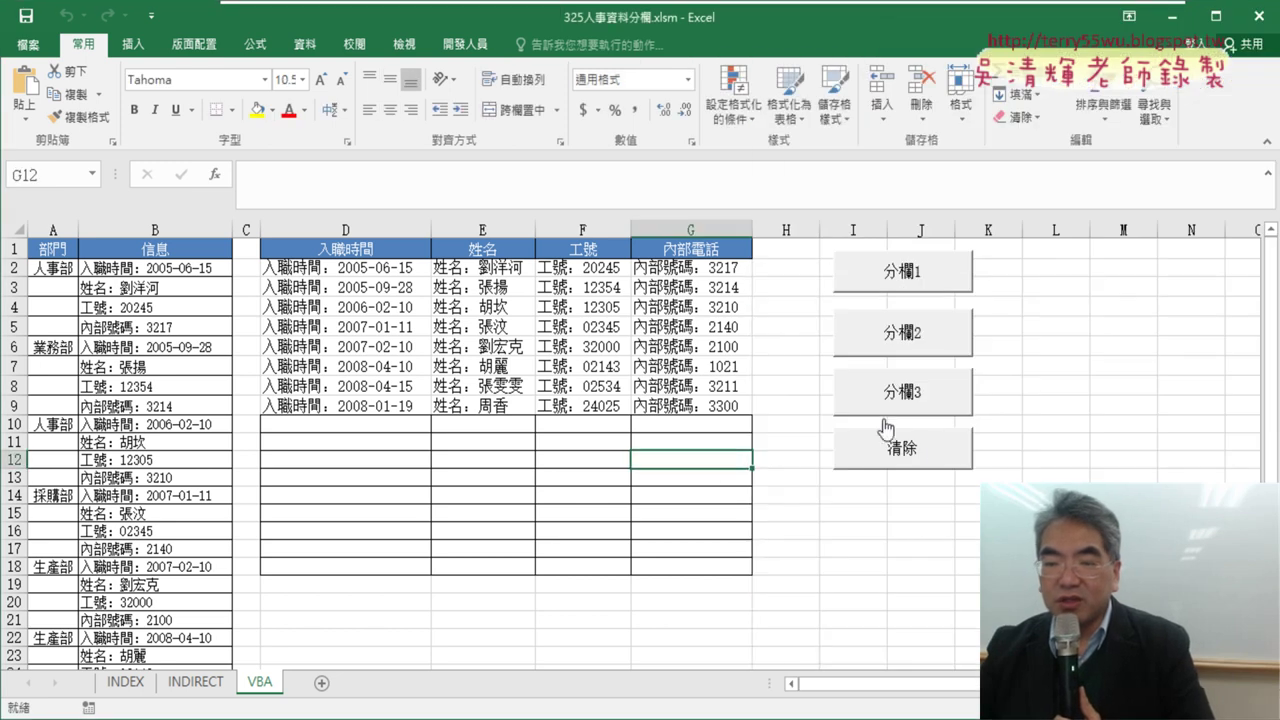
{"action": "left_click", "coordinate": [935, 447]}
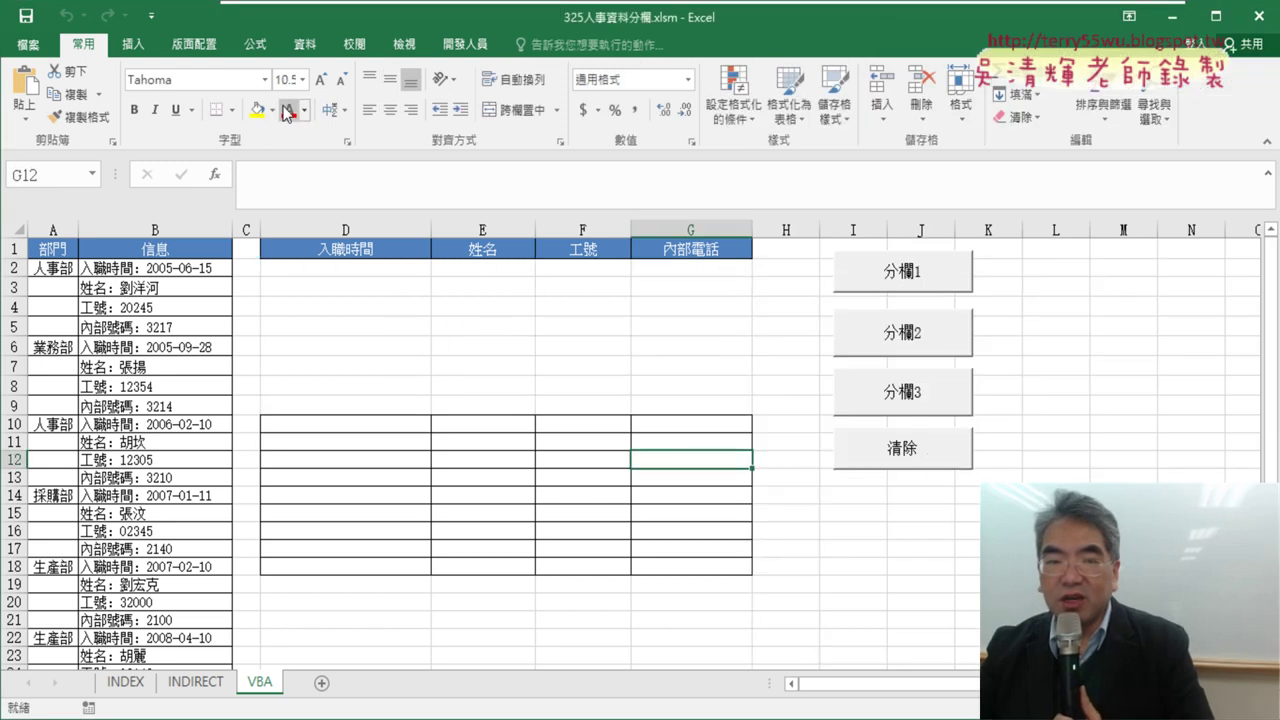
{"action": "left_click", "coordinate": [435, 50]}
{"action": "left_click", "coordinate": [36, 92]}
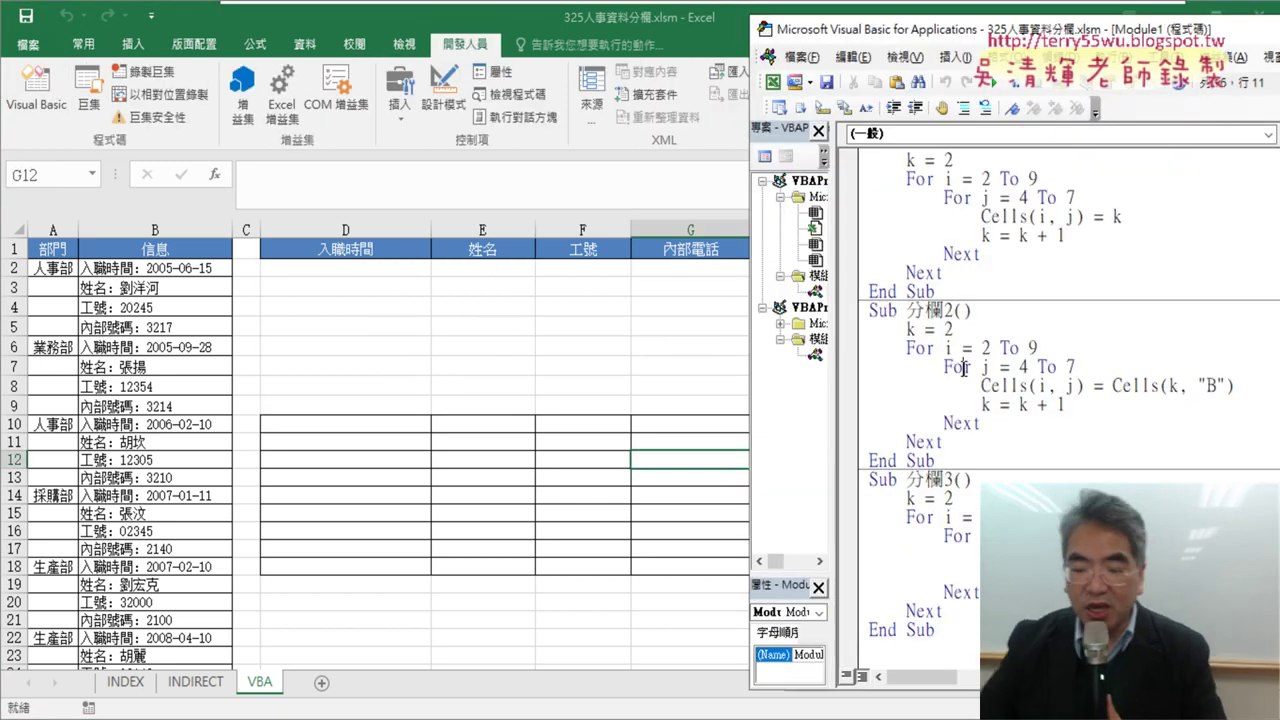
- Step into 分欄2 with F8 until it pauses at the first Cells(i, j) = Cells(k, "B") line
{"action": "key", "text": "F8"}
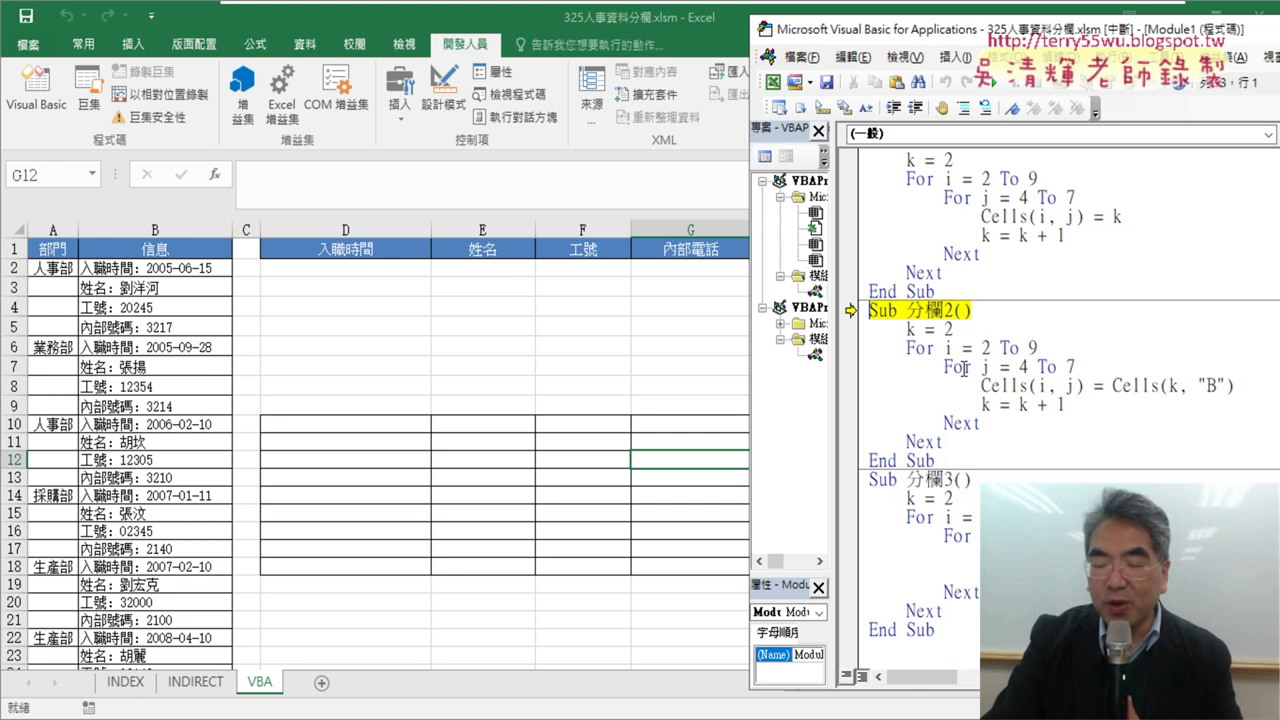
{"action": "key", "text": "F8"}
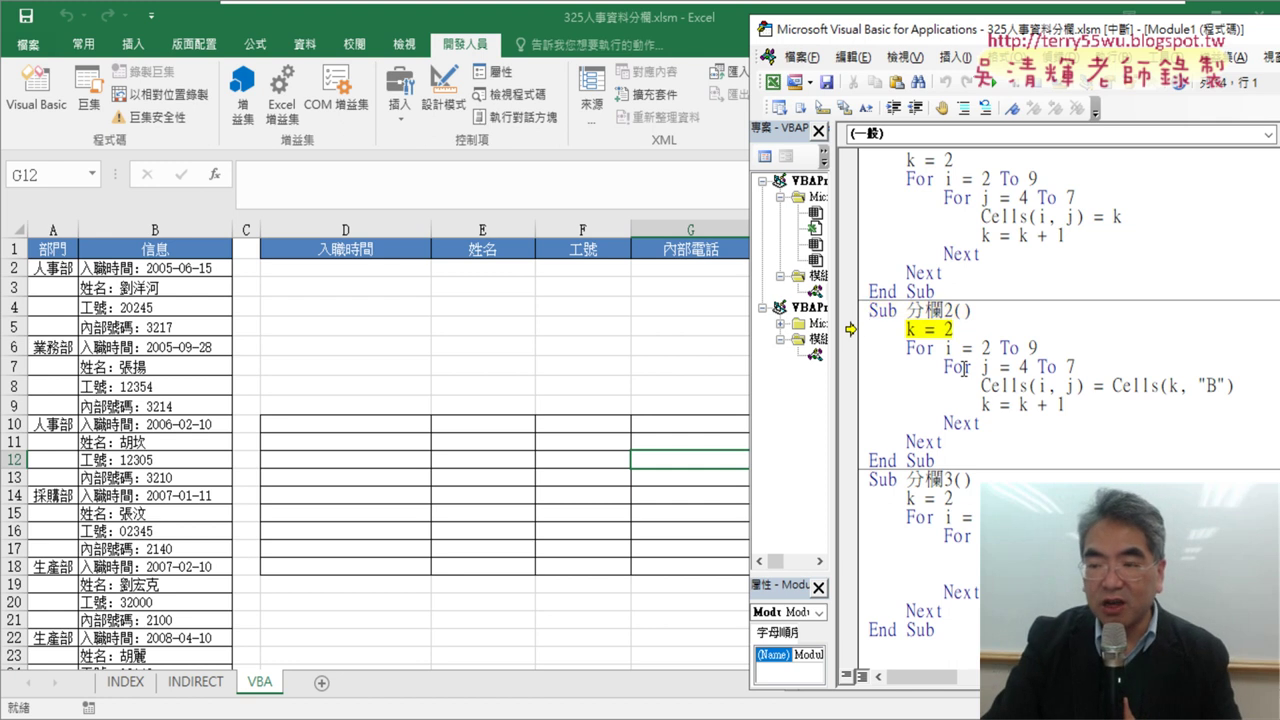
{"action": "key", "text": "F8"}
{"action": "key", "text": "F8"}
{"action": "key", "text": "F8"}
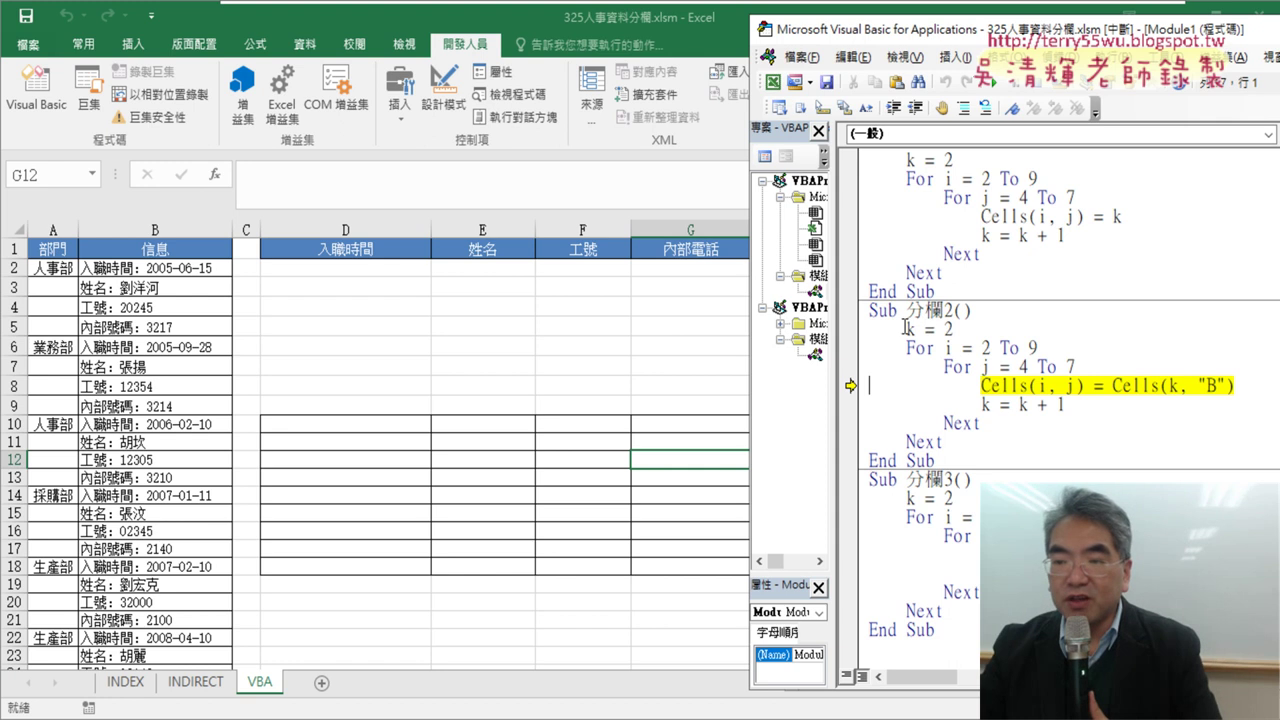
{"action": "mouse_move", "coordinate": [912, 331]}
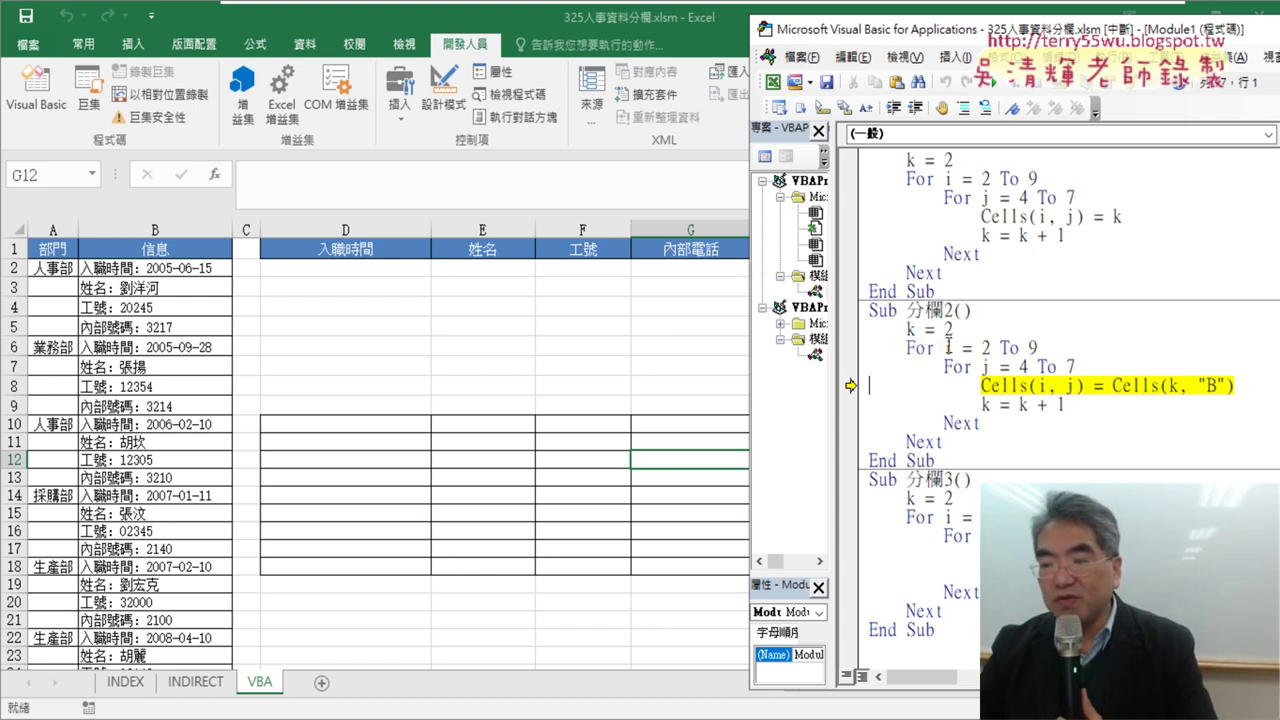
{"action": "mouse_move", "coordinate": [948, 345]}
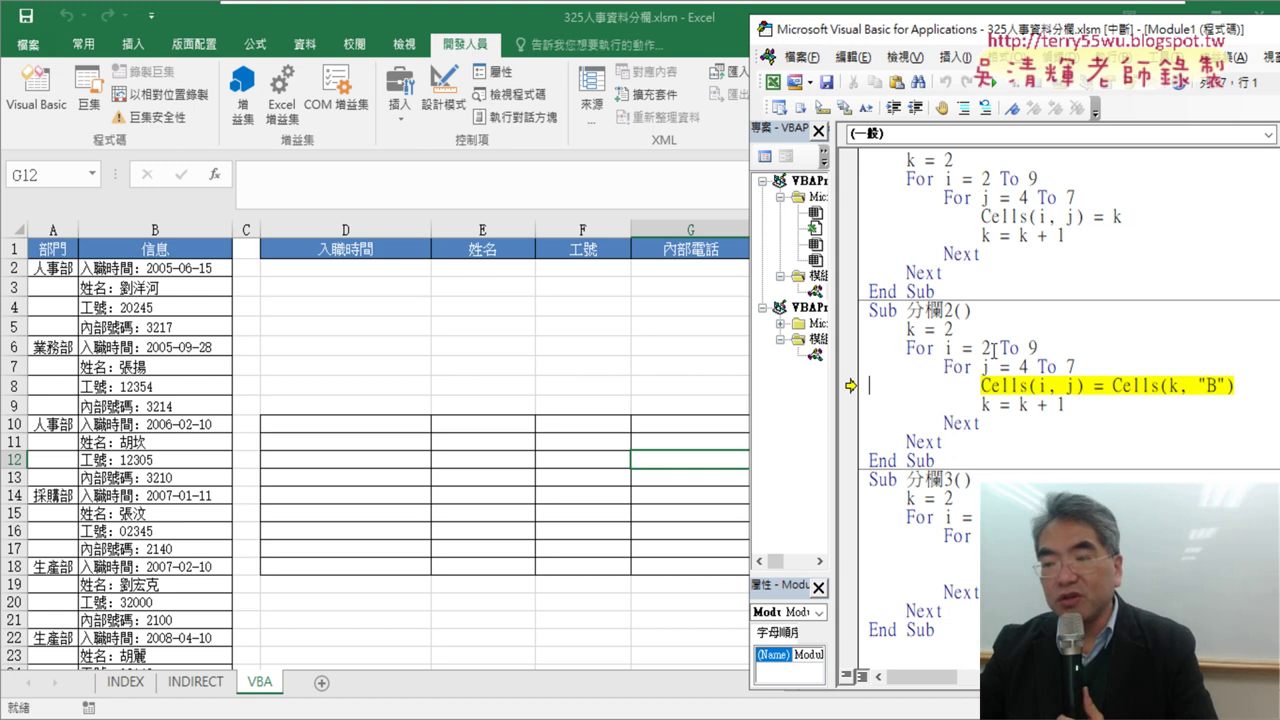
{"action": "mouse_move", "coordinate": [985, 371]}
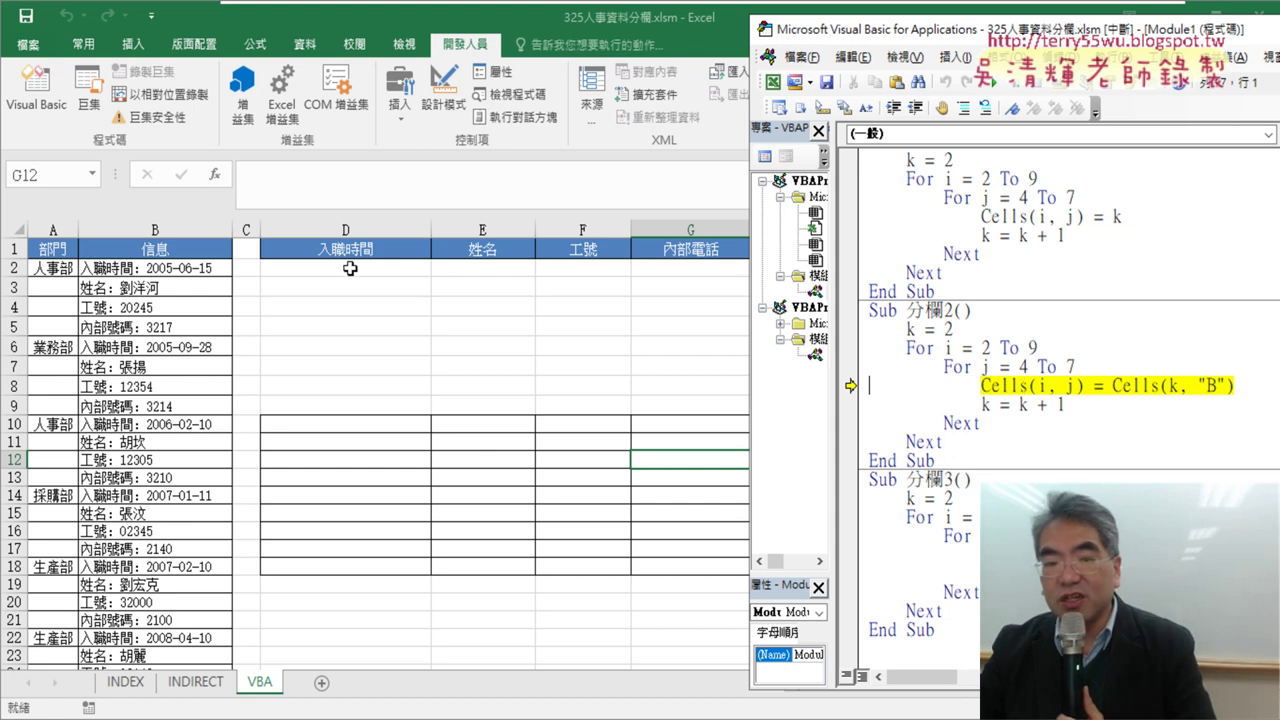
- Step 分欄2 to copy the first hire date into D2 and loop back, checking variable values
{"action": "mouse_move", "coordinate": [1160, 386]}
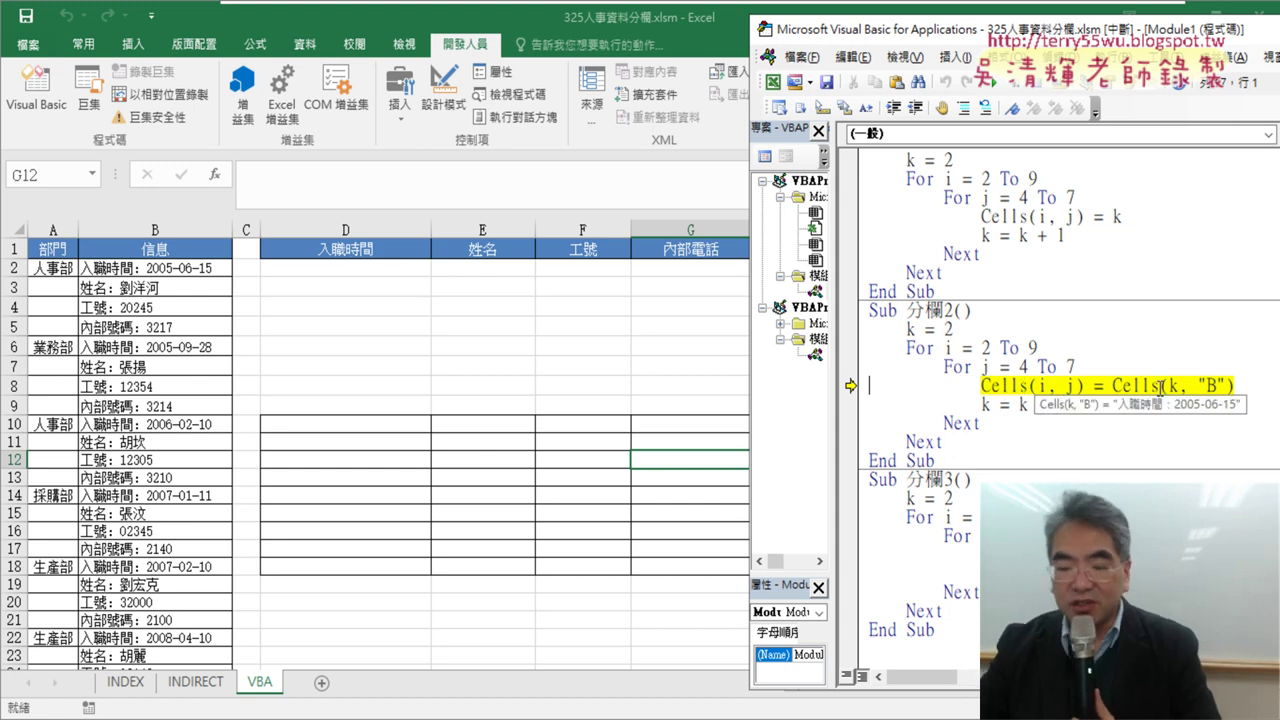
{"action": "key", "text": "F8"}
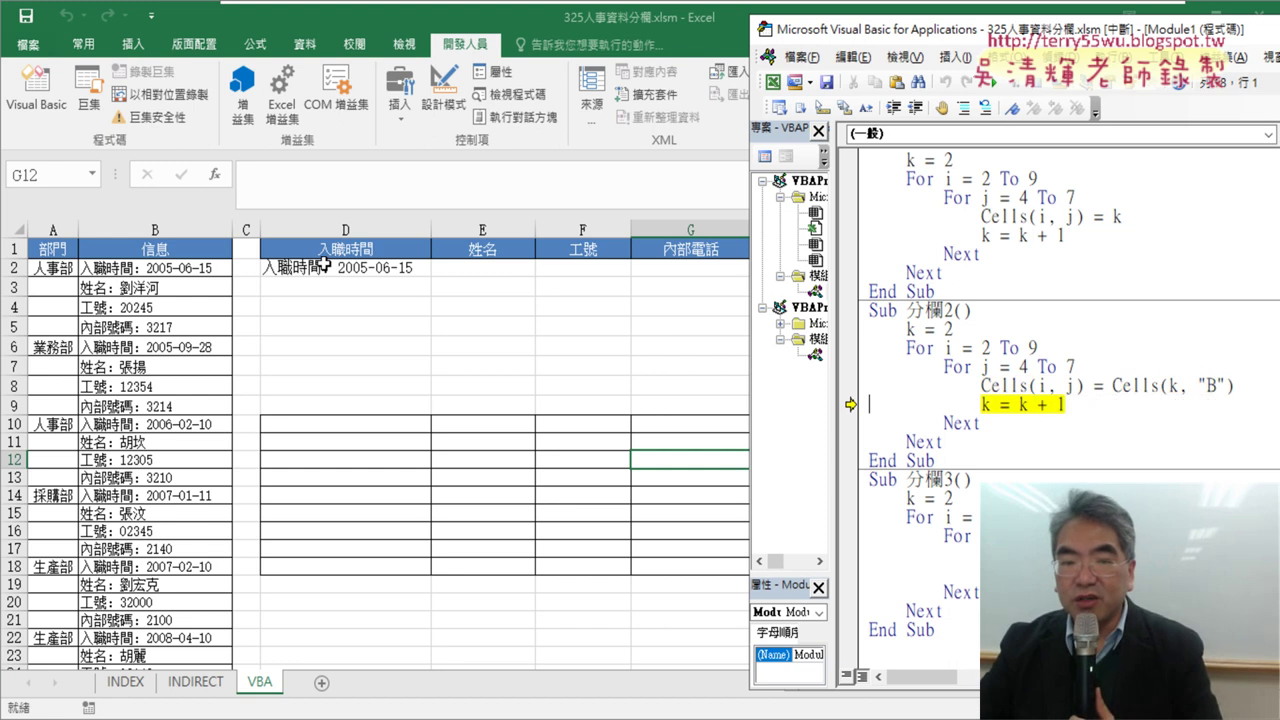
{"action": "key", "text": "F8"}
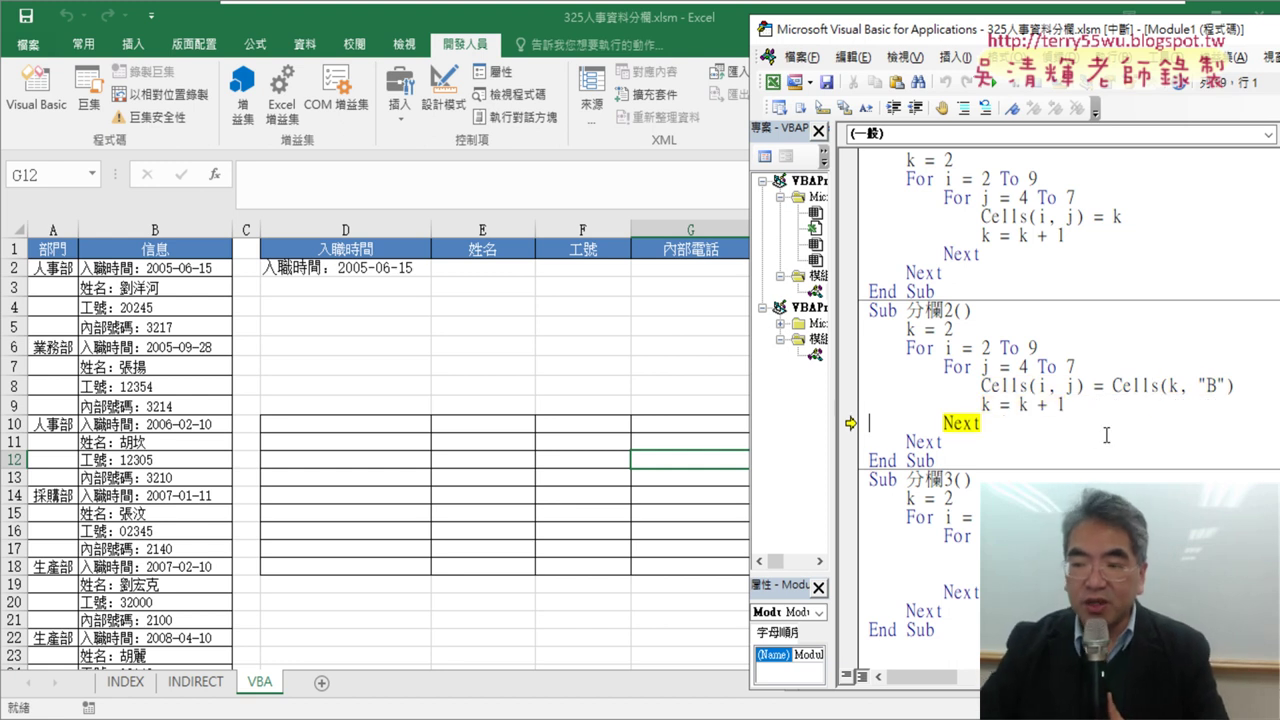
{"action": "mouse_move", "coordinate": [985, 405]}
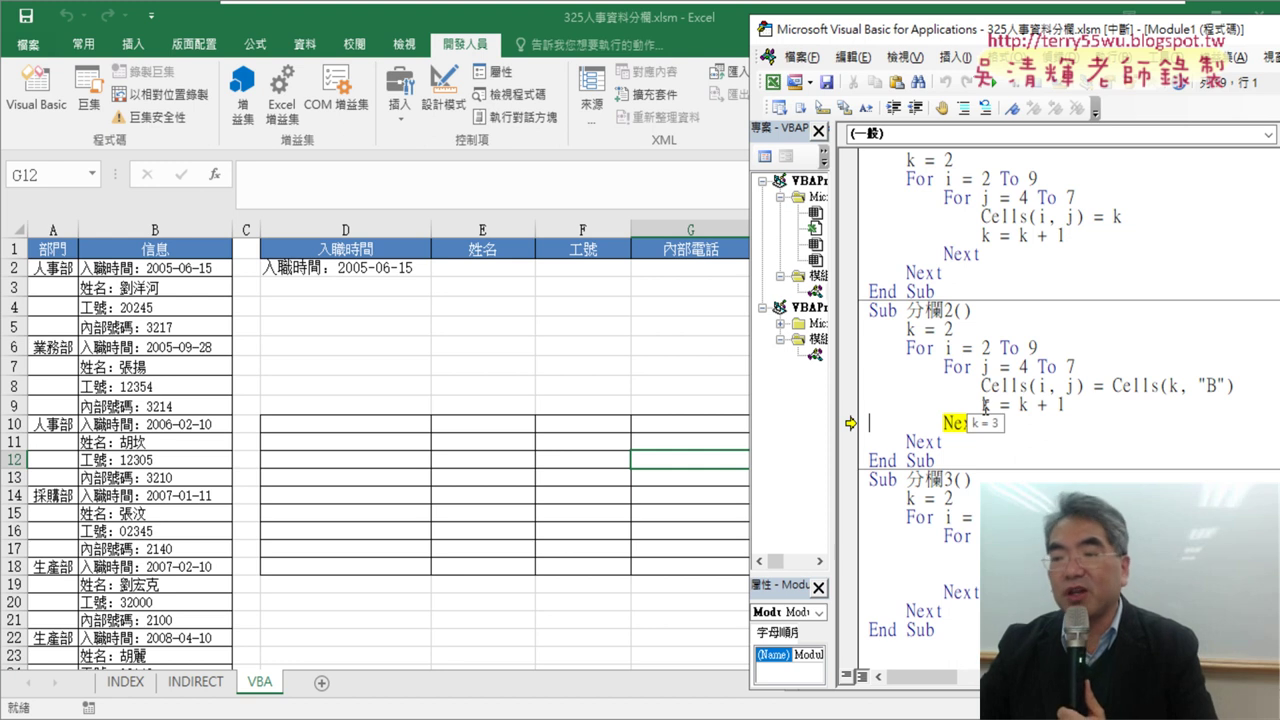
{"action": "key", "text": "F8"}
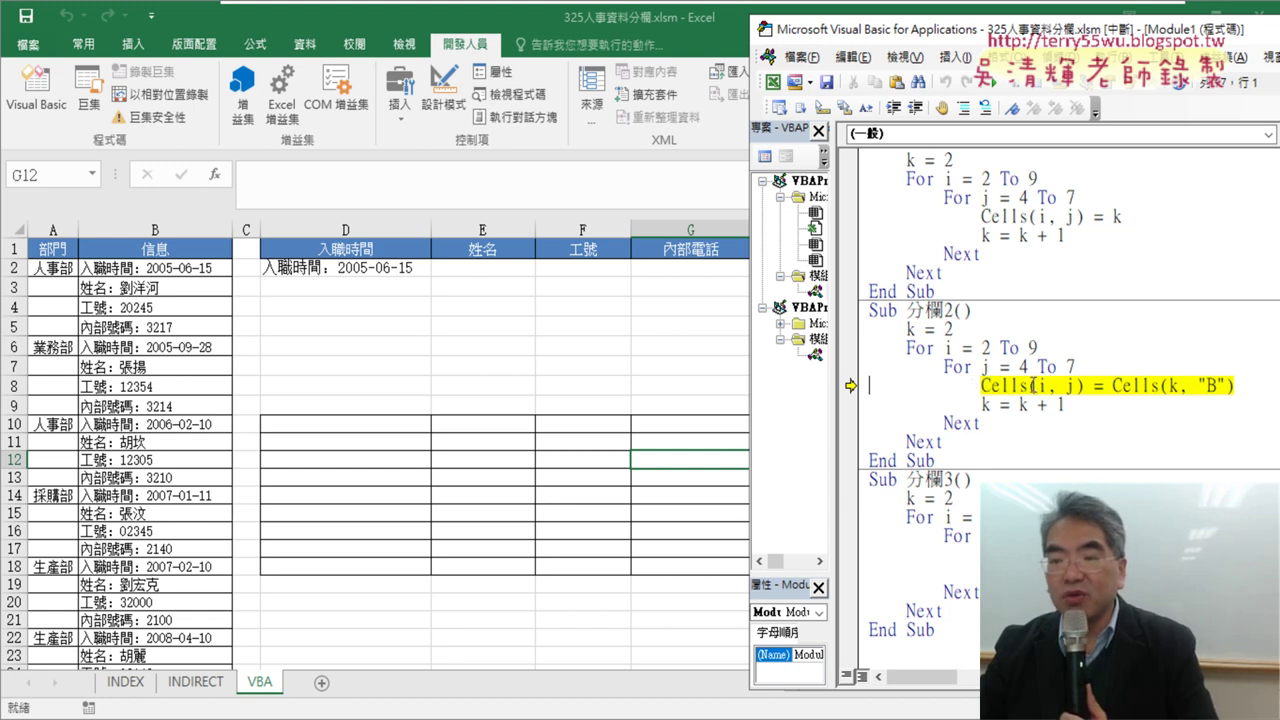
- Keep stepping to fill E2 through row 4, then reset and run 分欄2 to completion
{"action": "mouse_move", "coordinate": [1042, 387]}
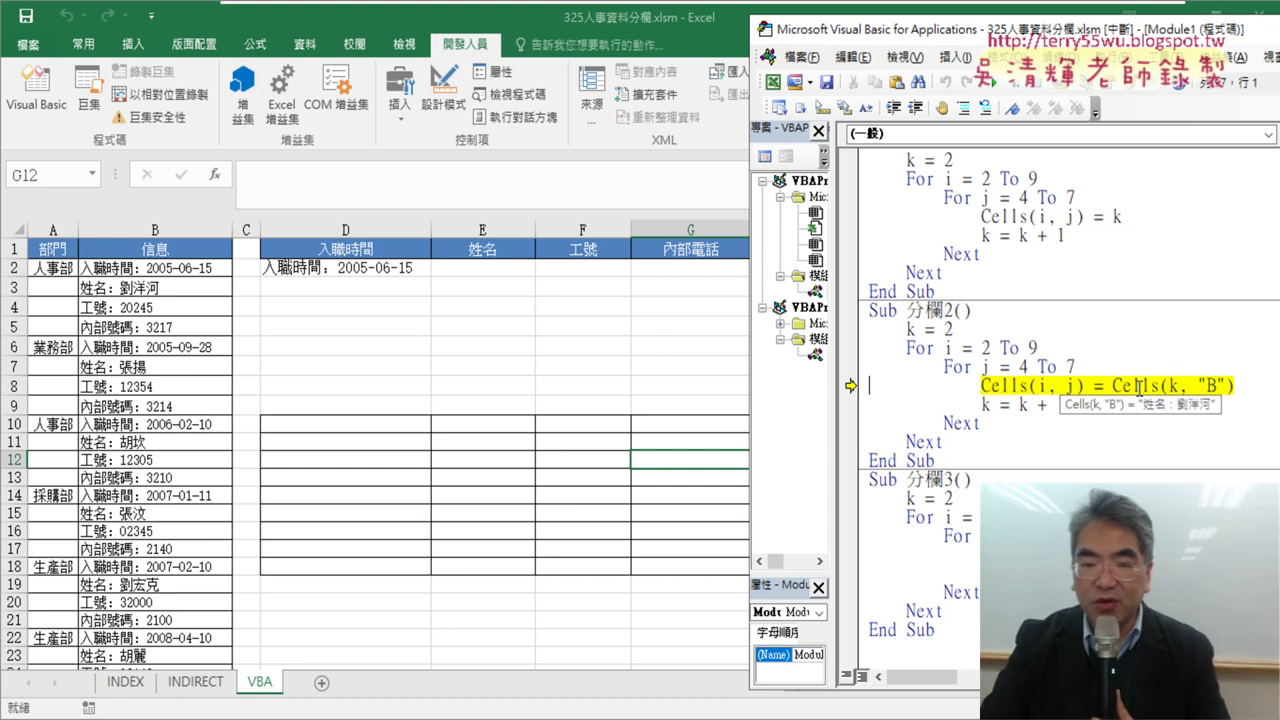
{"action": "key", "text": "F8"}
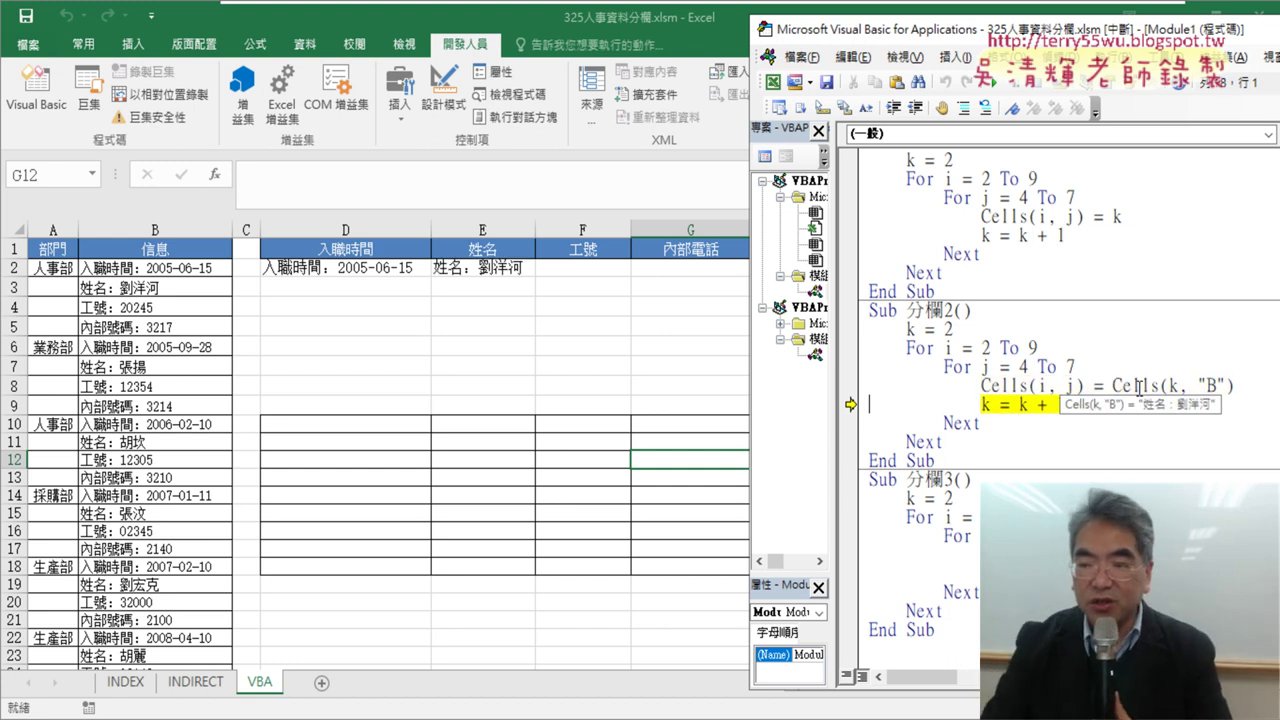
{"action": "key", "text": "F8"}
{"action": "key", "text": "F8"}
{"action": "key", "text": "F8"}
{"action": "key", "text": "F8"}
{"action": "key", "text": "F8"}
{"action": "key", "text": "F8"}
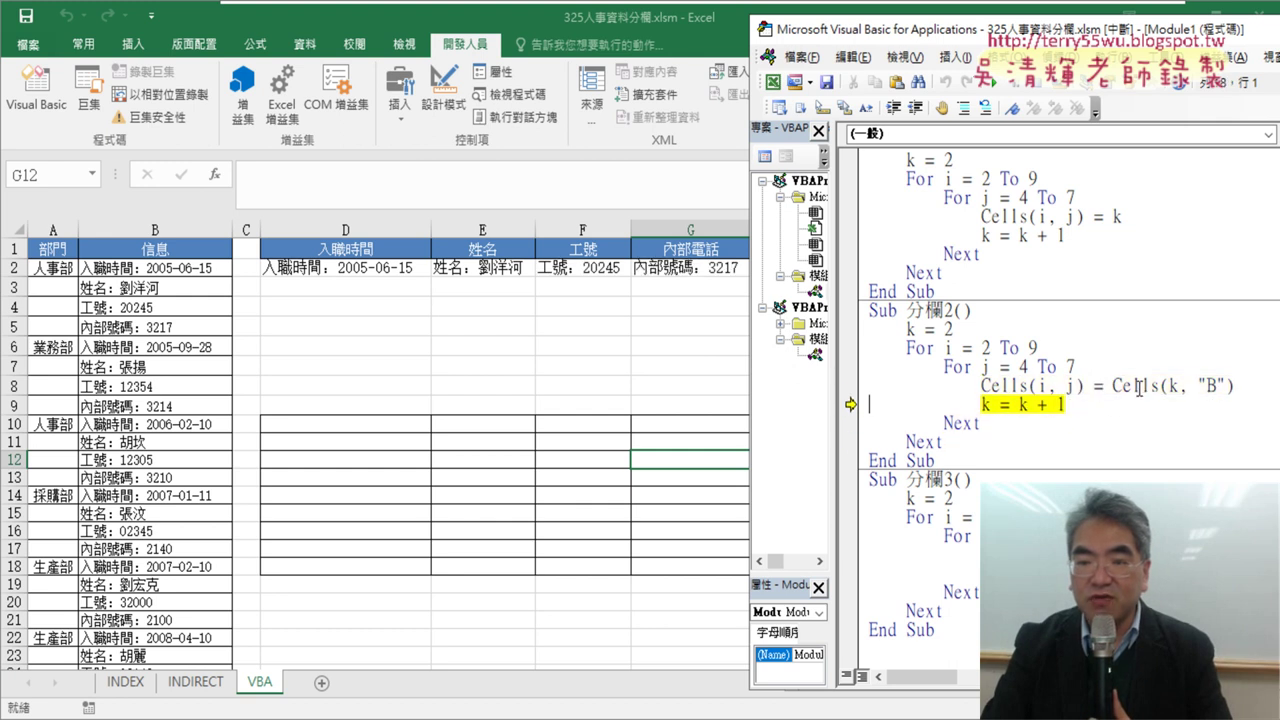
{"action": "key", "text": "F8"}
{"action": "key", "text": "F8"}
{"action": "key", "text": "F8"}
{"action": "key", "text": "F8"}
{"action": "key", "text": "F8"}
{"action": "key", "text": "F8"}
{"action": "key", "text": "F8"}
{"action": "key", "text": "F8"}
{"action": "key", "text": "F8"}
{"action": "key", "text": "F8"}
{"action": "key", "text": "F8"}
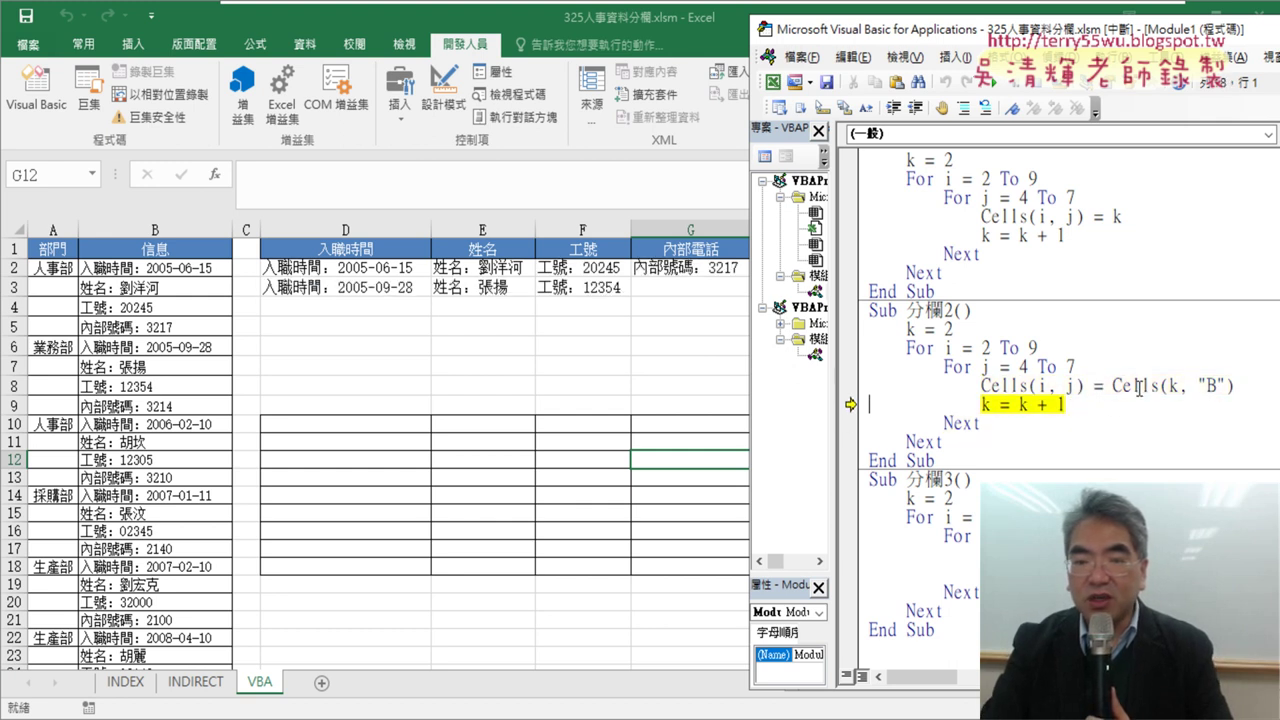
{"action": "key", "text": "F8"}
{"action": "key", "text": "F8"}
{"action": "key", "text": "F8"}
{"action": "key", "text": "F8"}
{"action": "key", "text": "F8"}
{"action": "key", "text": "F8"}
{"action": "key", "text": "F8"}
{"action": "key", "text": "F8"}
{"action": "key", "text": "F8"}
{"action": "key", "text": "F8"}
{"action": "key", "text": "F8"}
{"action": "key", "text": "F8"}
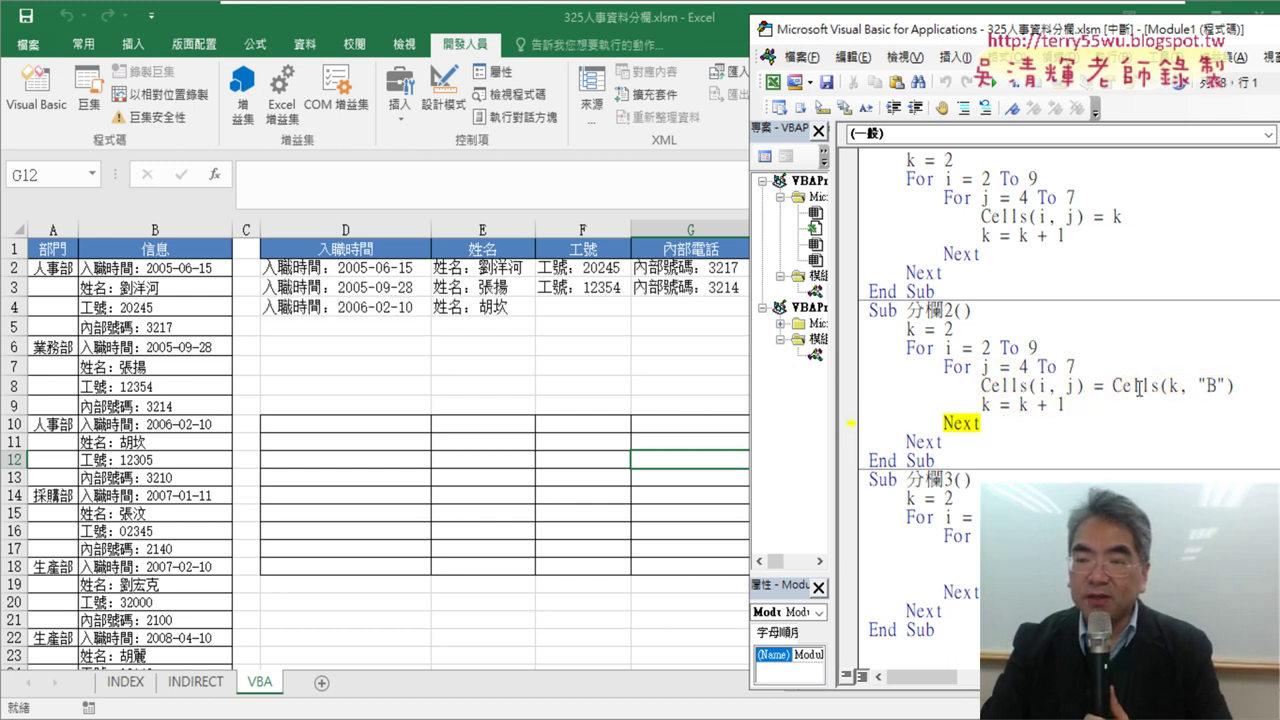
{"action": "key", "text": "F8"}
{"action": "key", "text": "F8"}
{"action": "key", "text": "F8"}
{"action": "key", "text": "F8"}
{"action": "key", "text": "F8"}
{"action": "key", "text": "F8"}
{"action": "key", "text": "F8"}
{"action": "key", "text": "F8"}
{"action": "key", "text": "F8"}
{"action": "key", "text": "F8"}
{"action": "key", "text": "F8"}
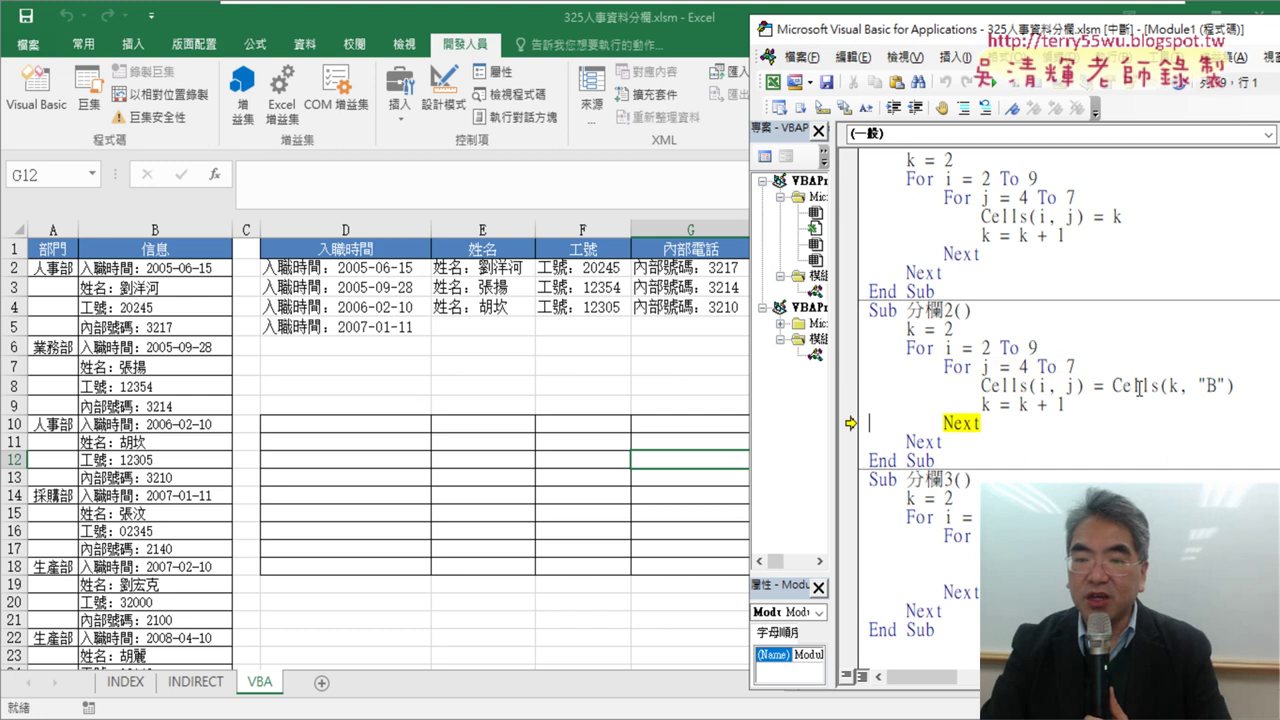
{"action": "key", "text": "F8"}
{"action": "key", "text": "F8"}
{"action": "key", "text": "F8"}
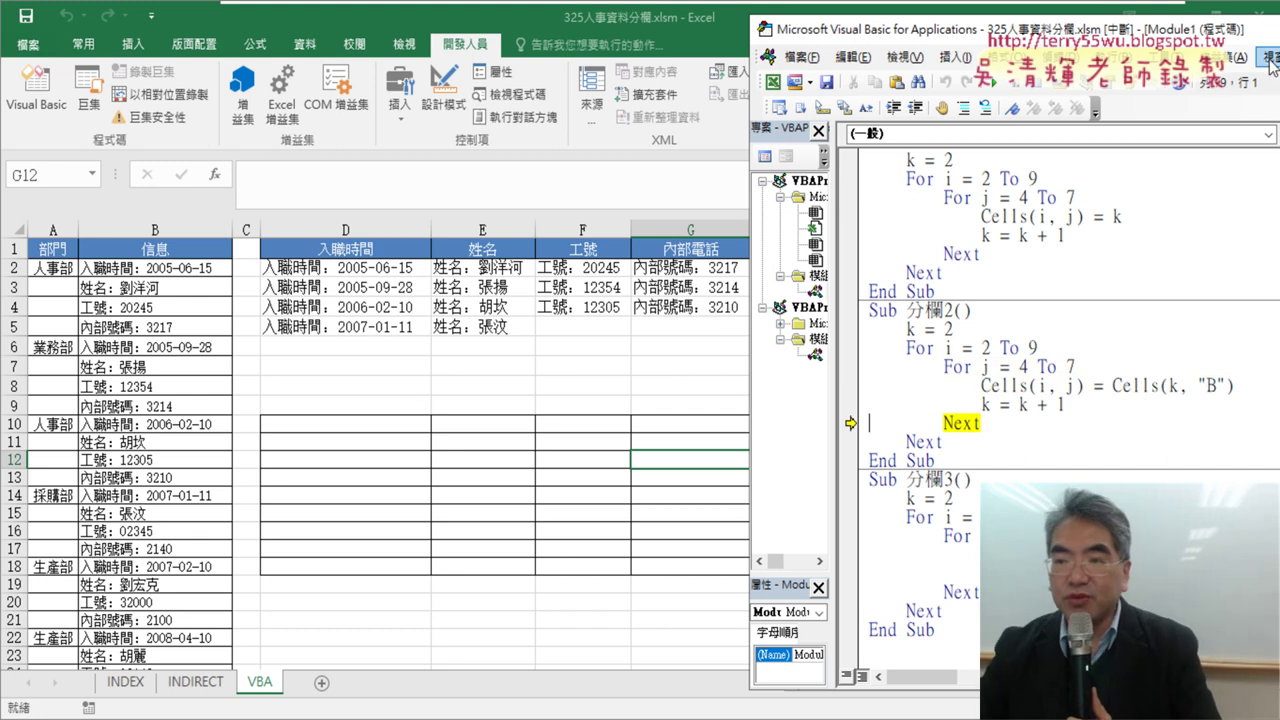
{"action": "left_click", "coordinate": [997, 85]}
{"action": "left_click", "coordinate": [995, 84]}
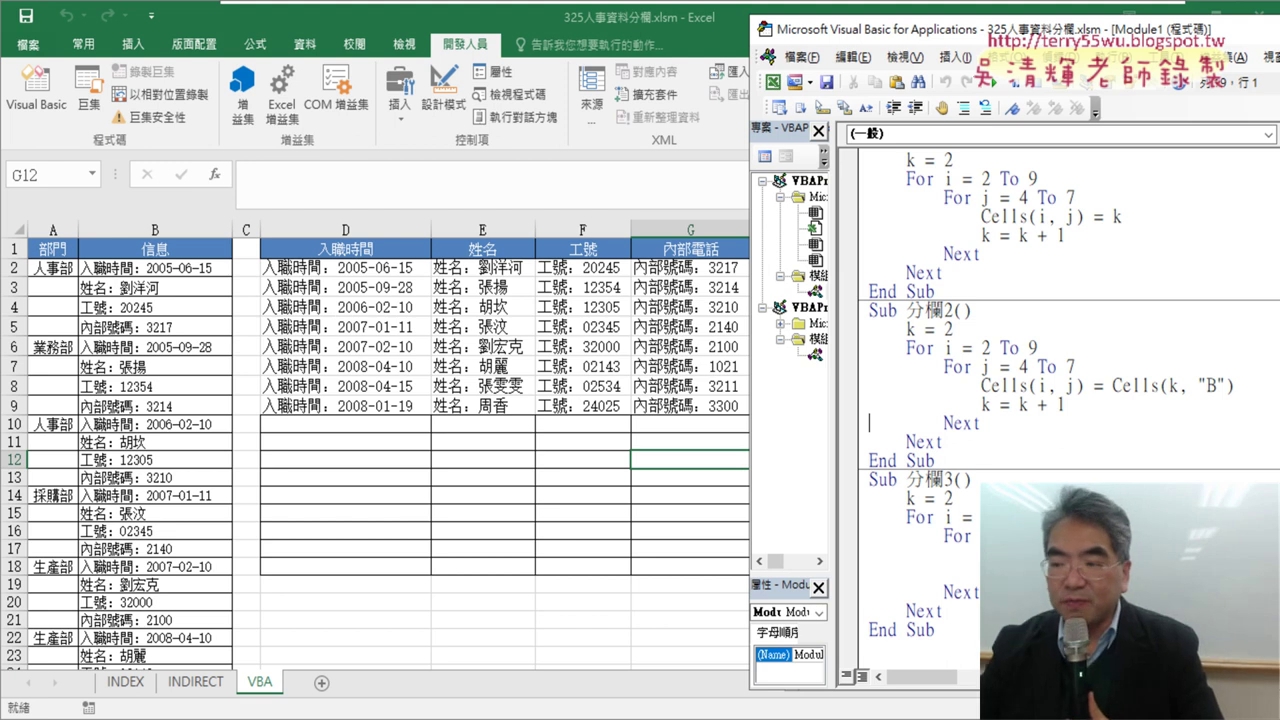
- Run macro 分欄3 to fill D2:G9 with label-free values, check D2, then clear it with 清除
{"action": "left_click", "coordinate": [990, 82]}
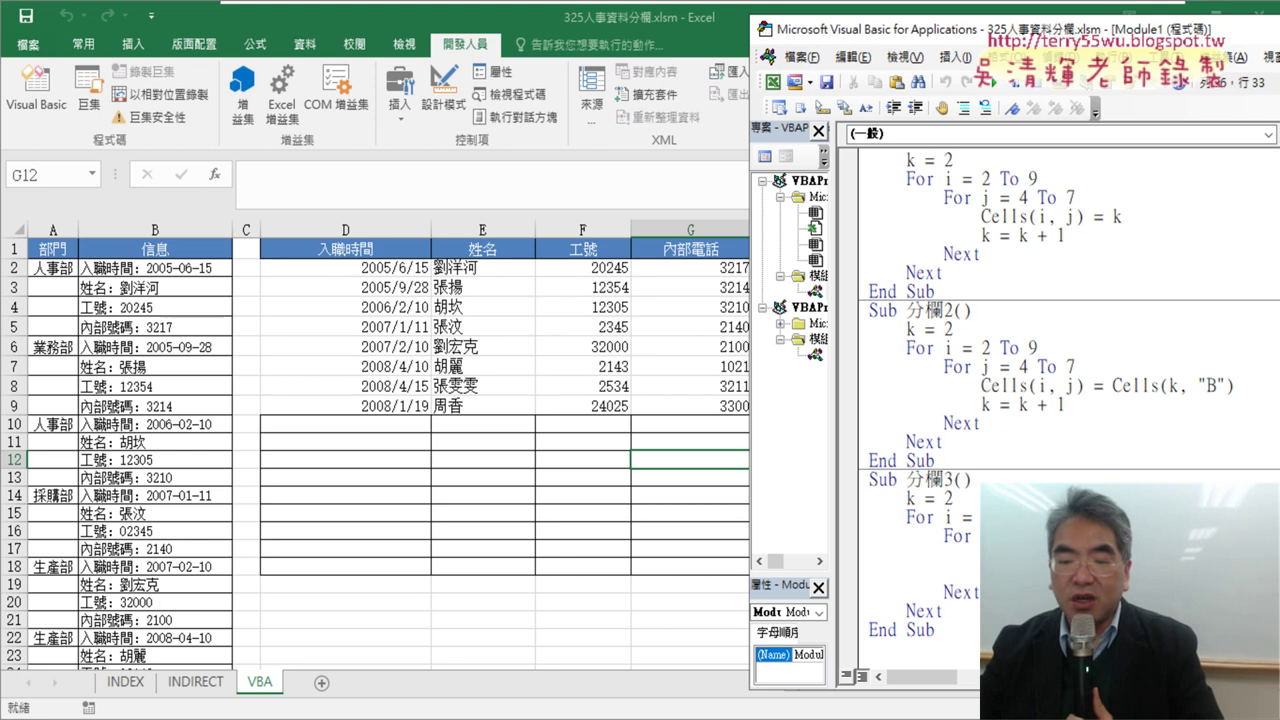
{"action": "left_click", "coordinate": [386, 272]}
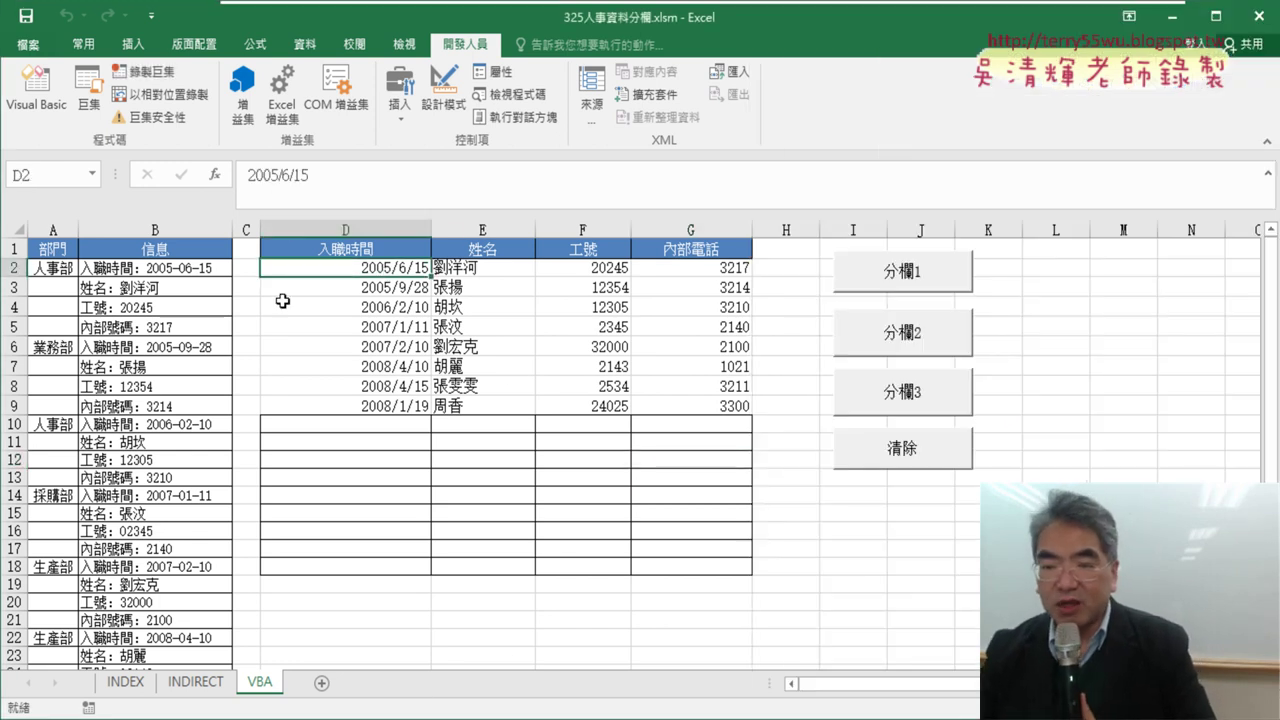
{"action": "left_click", "coordinate": [899, 466]}
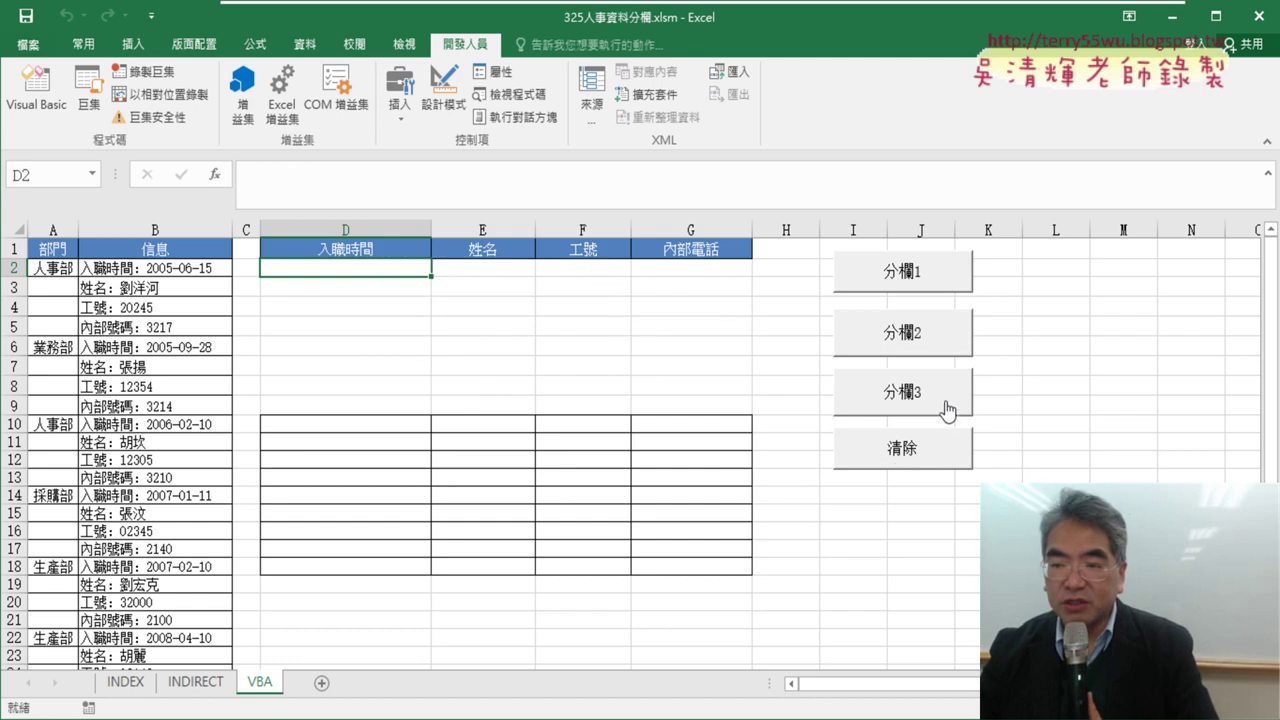